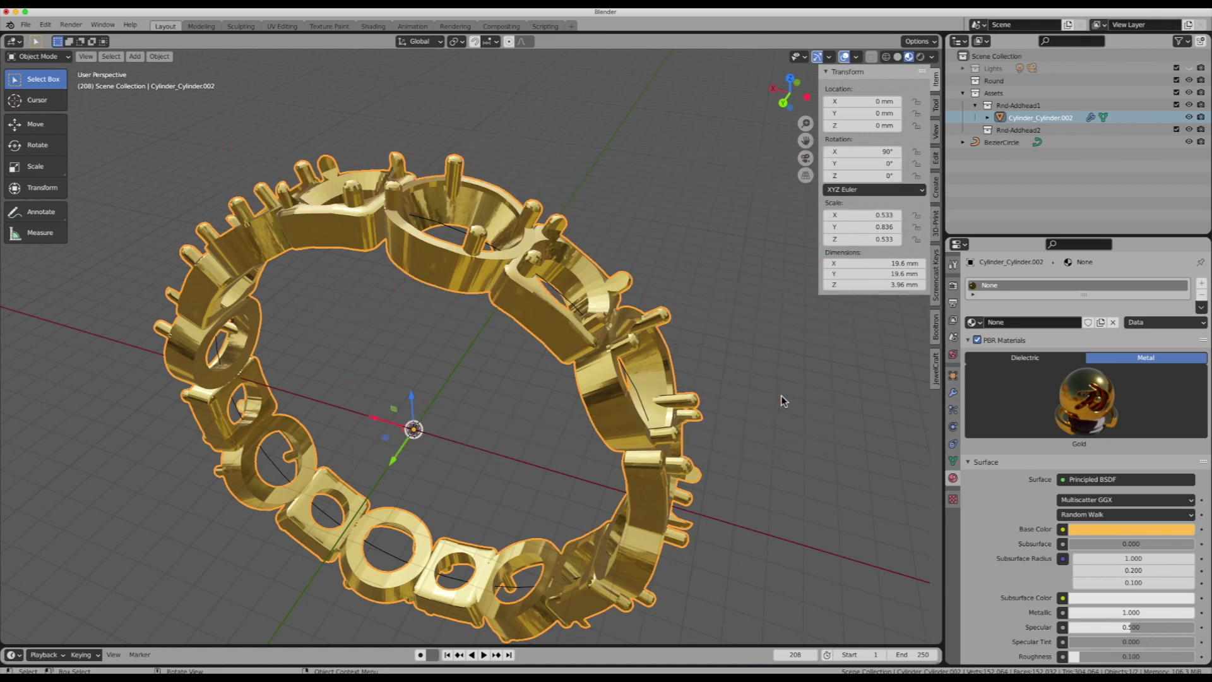
Append the round prong head Rnd-addhead1 from Simple Asset Manager at the origin
{"action": "middle_click_drag", "start_coordinate": [781, 395], "coordinate": [685, 416]}
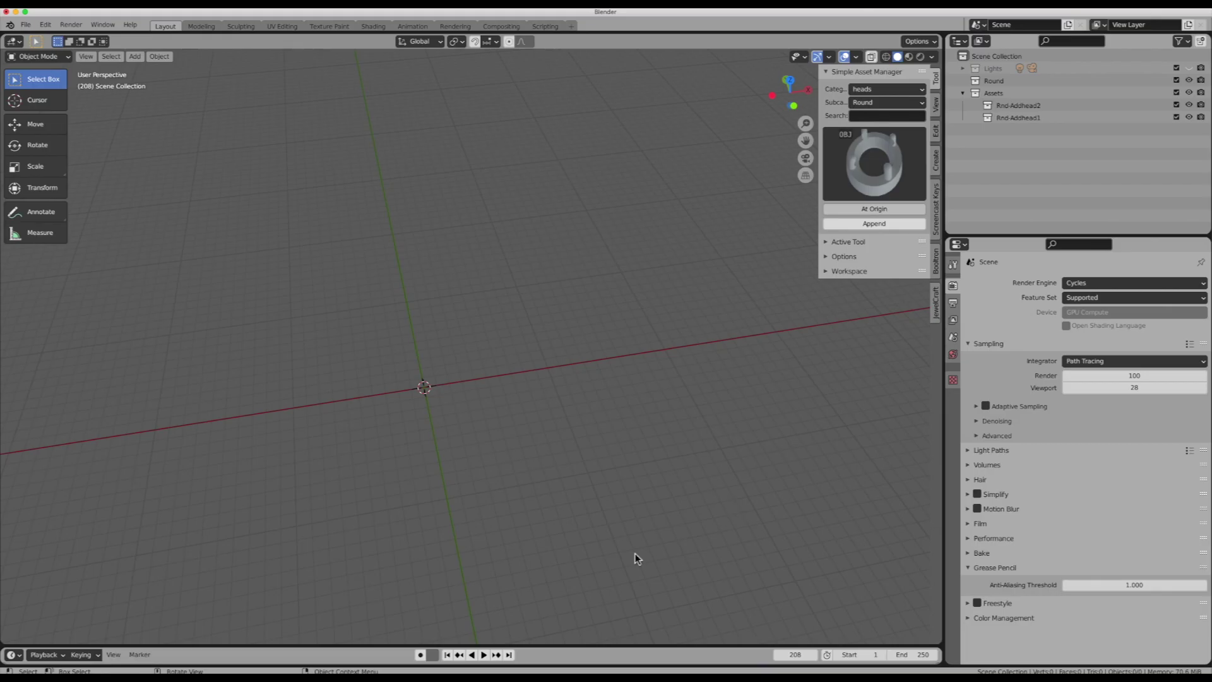
{"action": "middle_click_drag", "start_coordinate": [462, 382], "coordinate": [503, 399]}
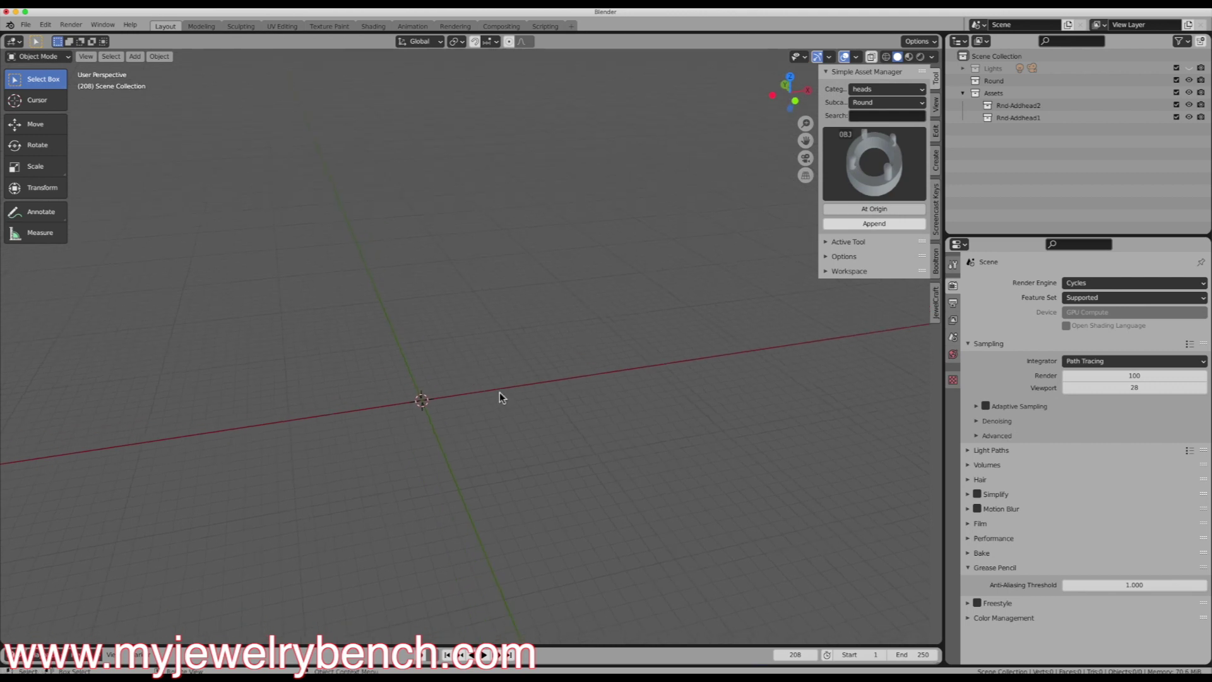
{"action": "left_click", "coordinate": [873, 154]}
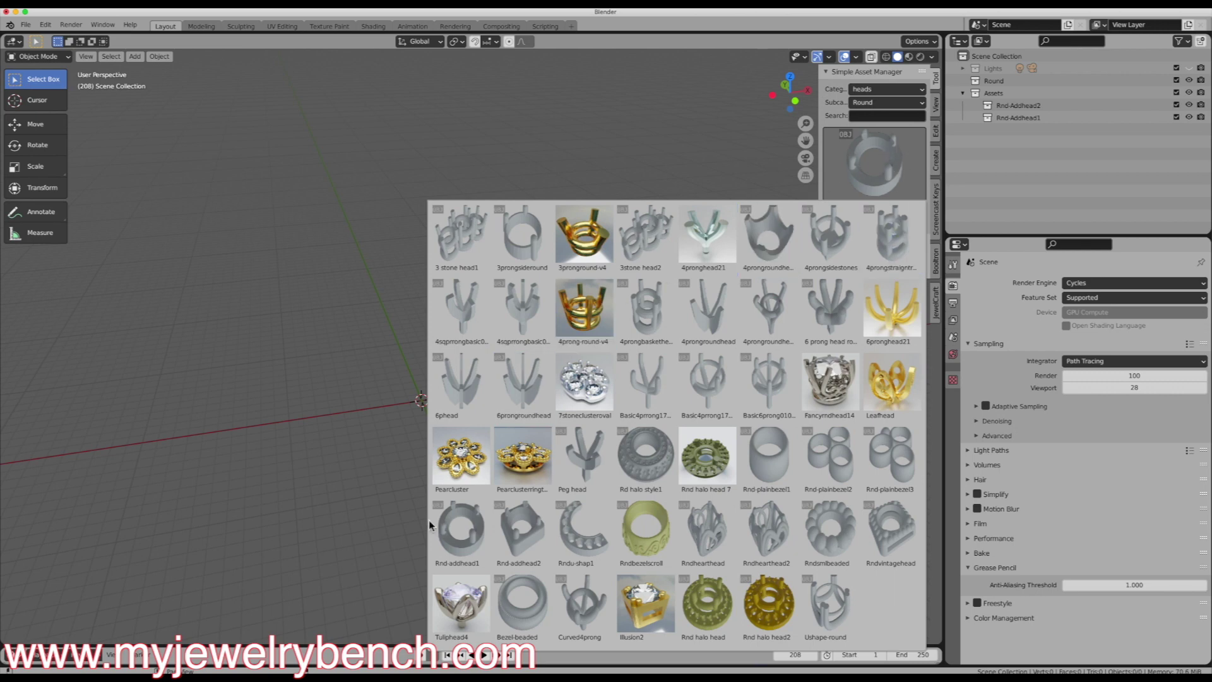
{"action": "left_click", "coordinate": [464, 531]}
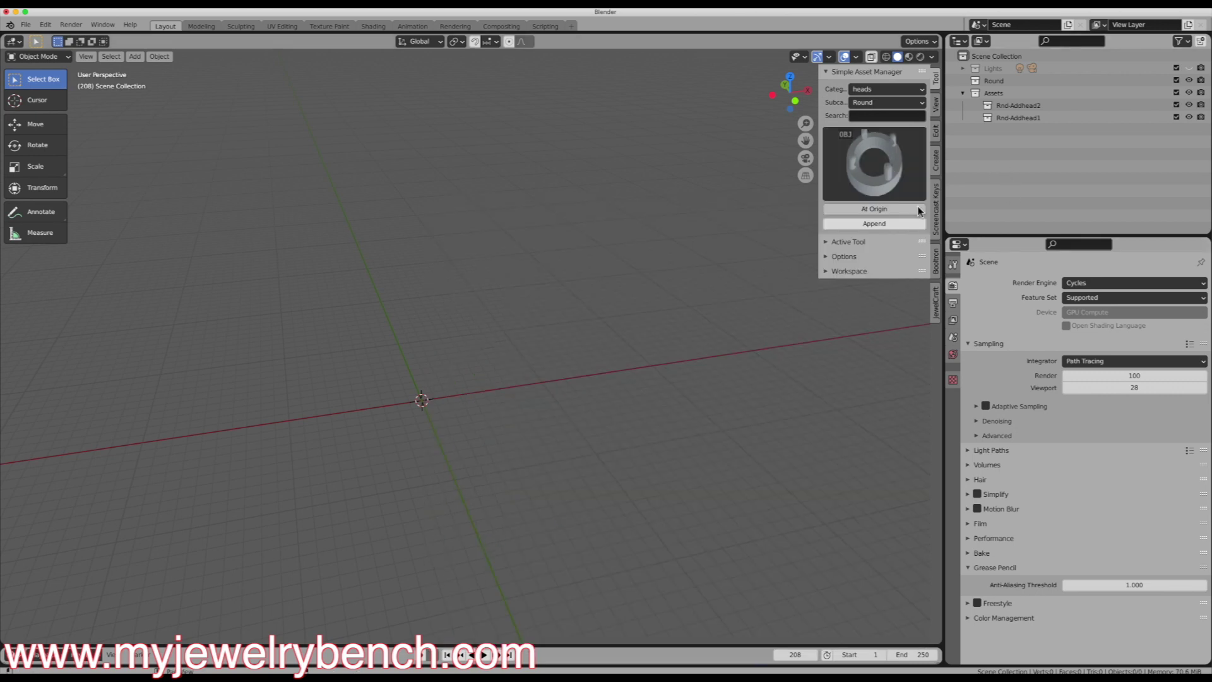
{"action": "left_click", "coordinate": [864, 227]}
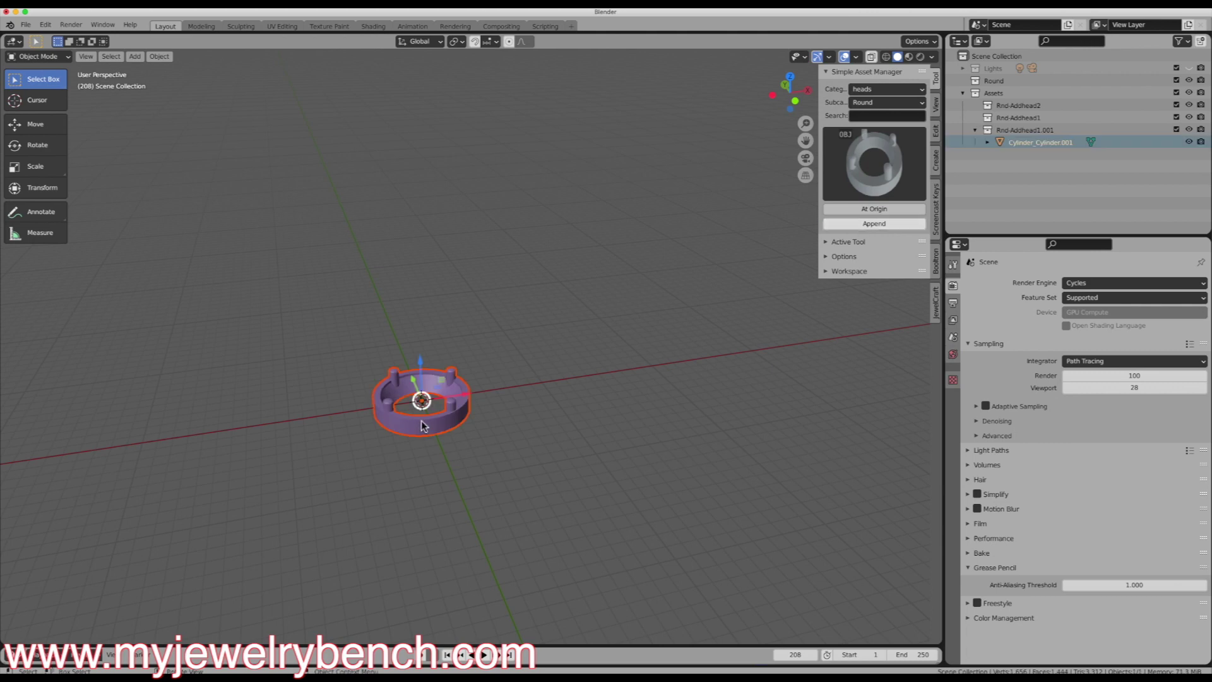
Rotate the round head 14.9° about the vertical axis from the top view
{"action": "key", "text": "KP_7"}
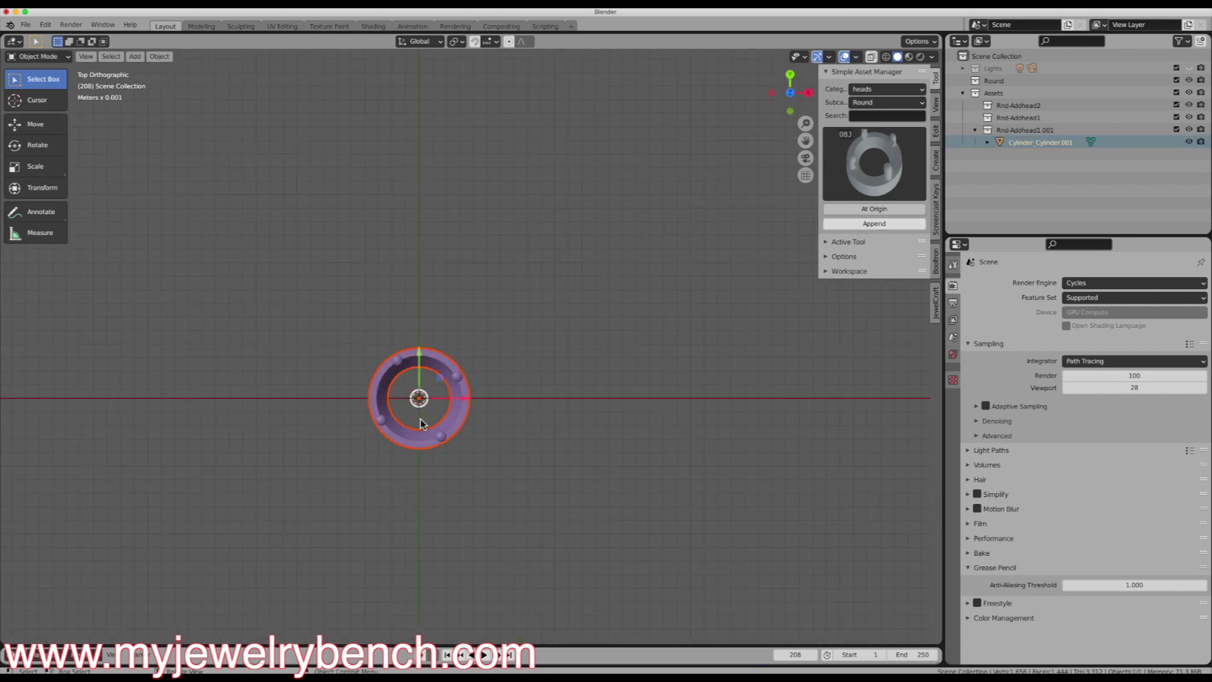
{"action": "key", "text": "r"}
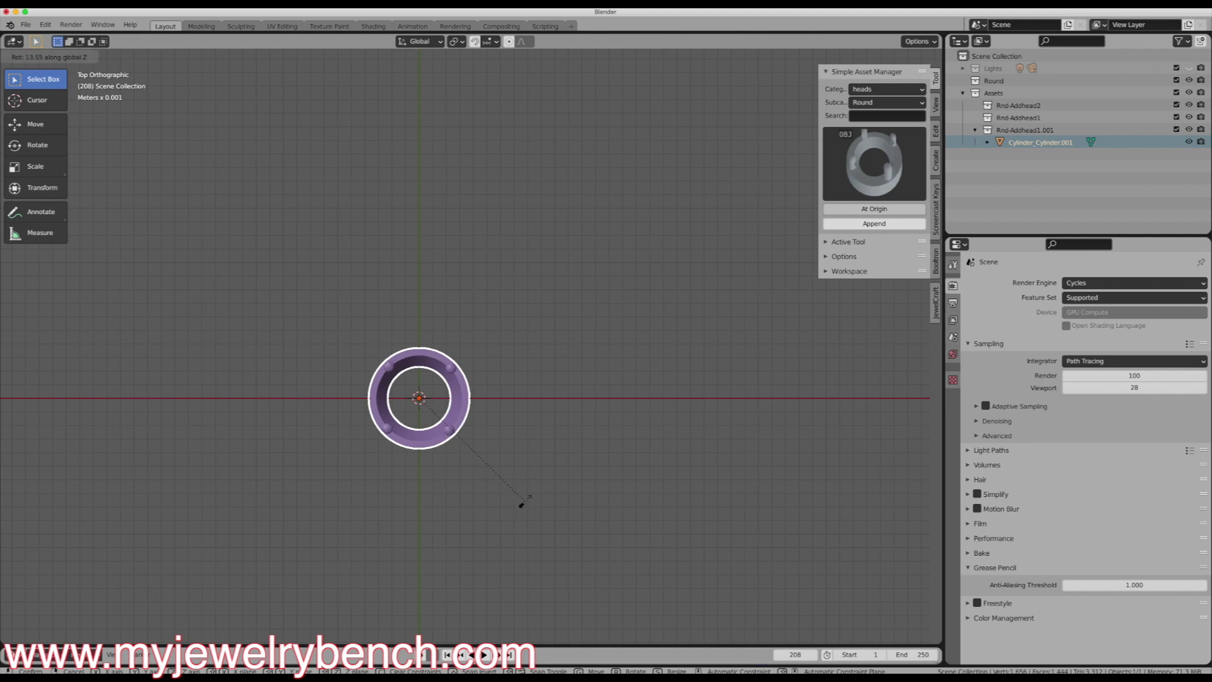
{"action": "left_click", "coordinate": [523, 498]}
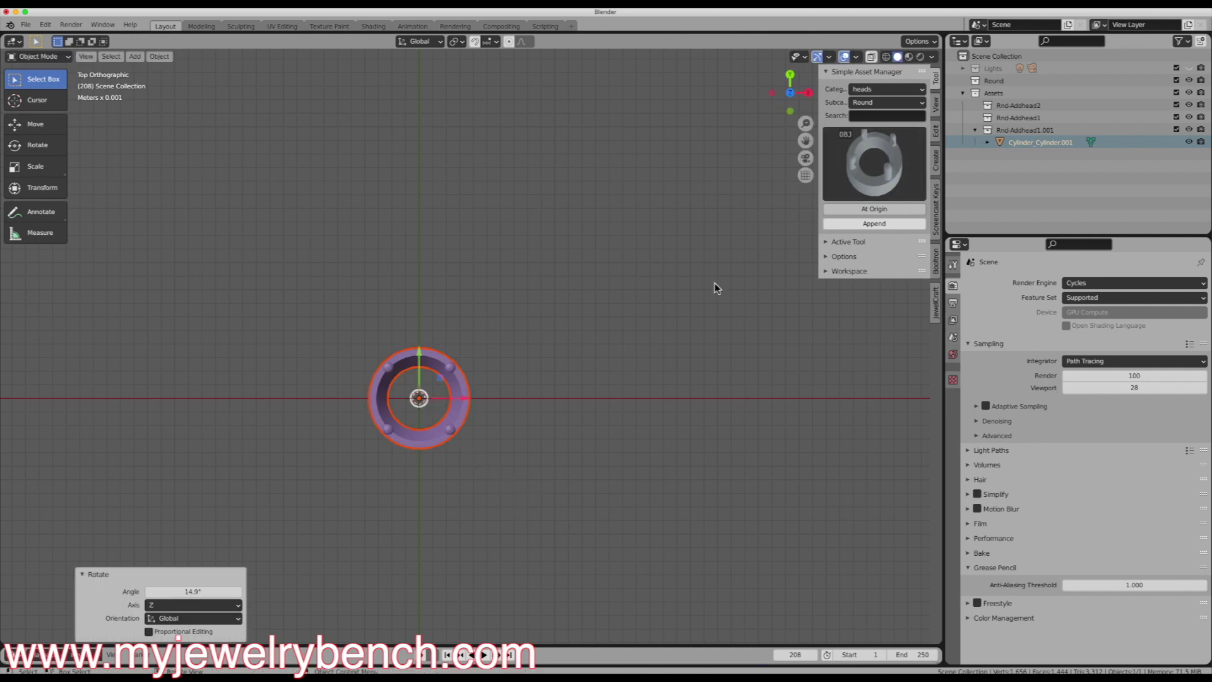
{"action": "middle_click_drag", "start_coordinate": [718, 290], "coordinate": [726, 238]}
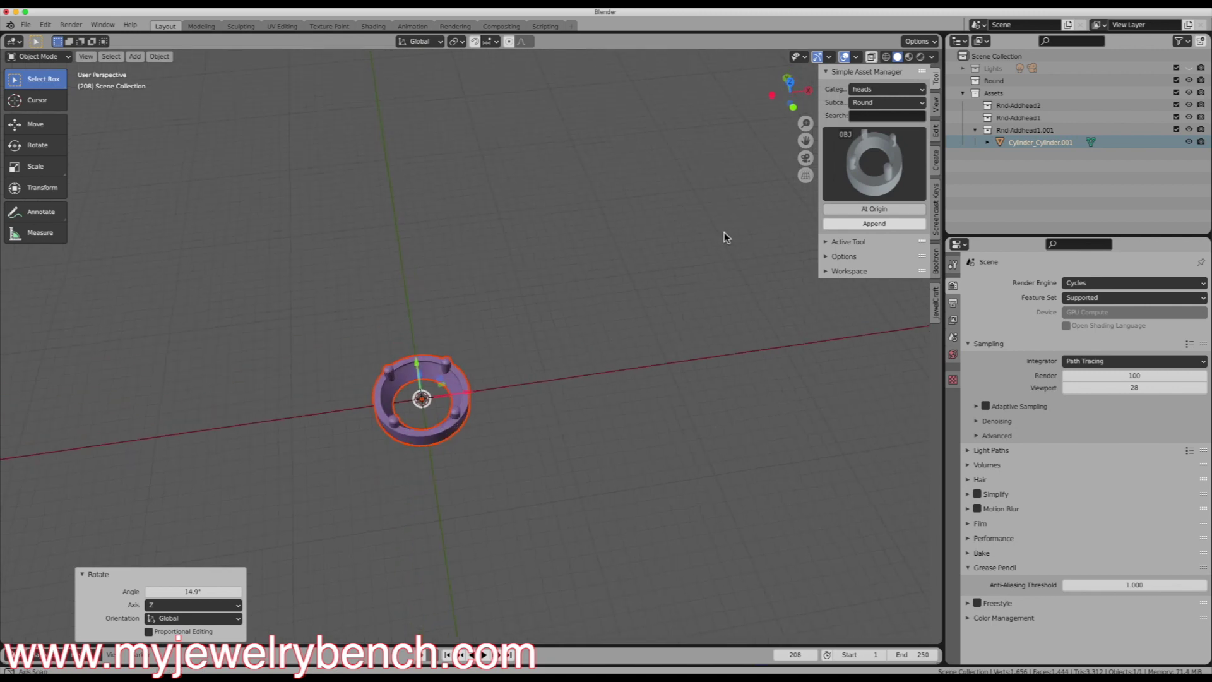
Append the square prong head Rnd-addhead2 into the scene
{"action": "left_click", "coordinate": [888, 183]}
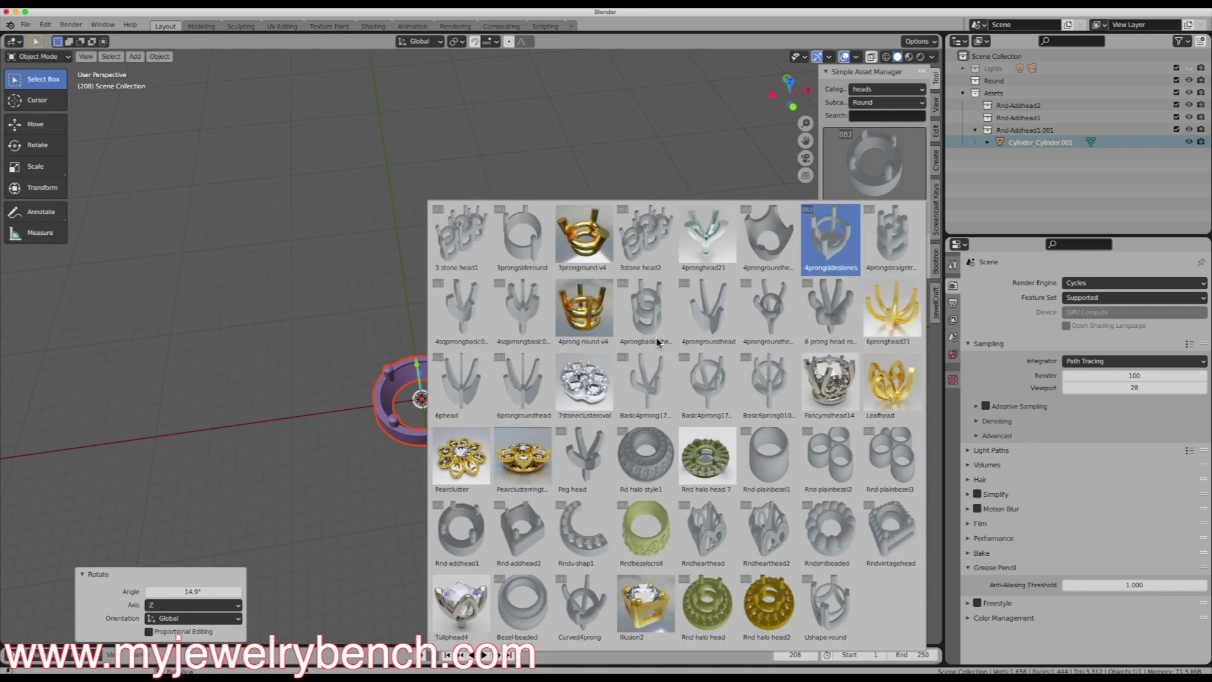
{"action": "left_click", "coordinate": [519, 533]}
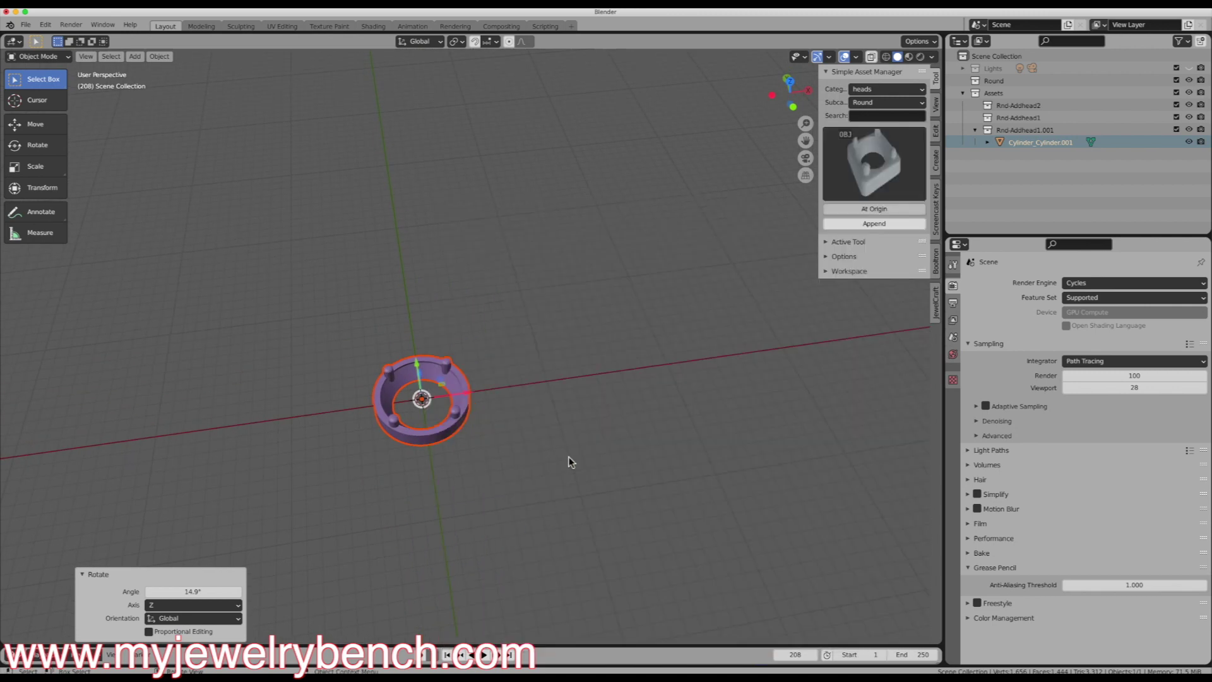
{"action": "left_click", "coordinate": [884, 223]}
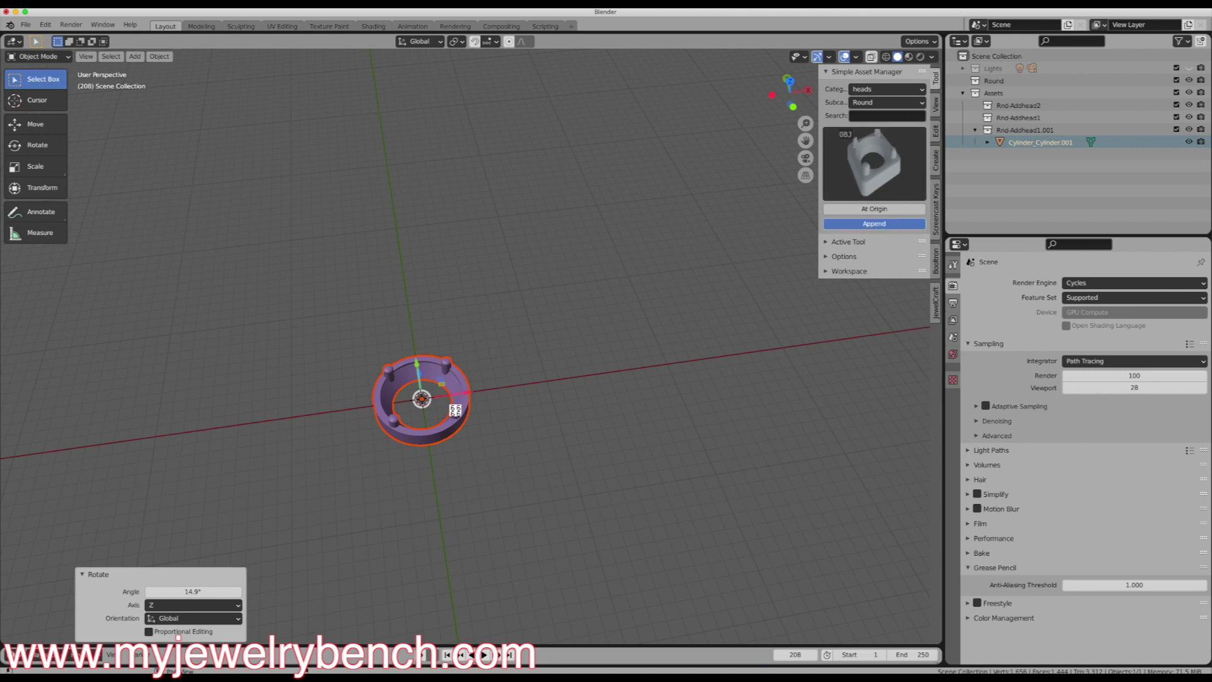
Scale the square head to 1.152 and move it about 6.56 mm along X beside the round head
{"action": "left_click", "coordinate": [435, 442]}
{"action": "key", "text": "s"}
{"action": "left_click", "coordinate": [618, 478]}
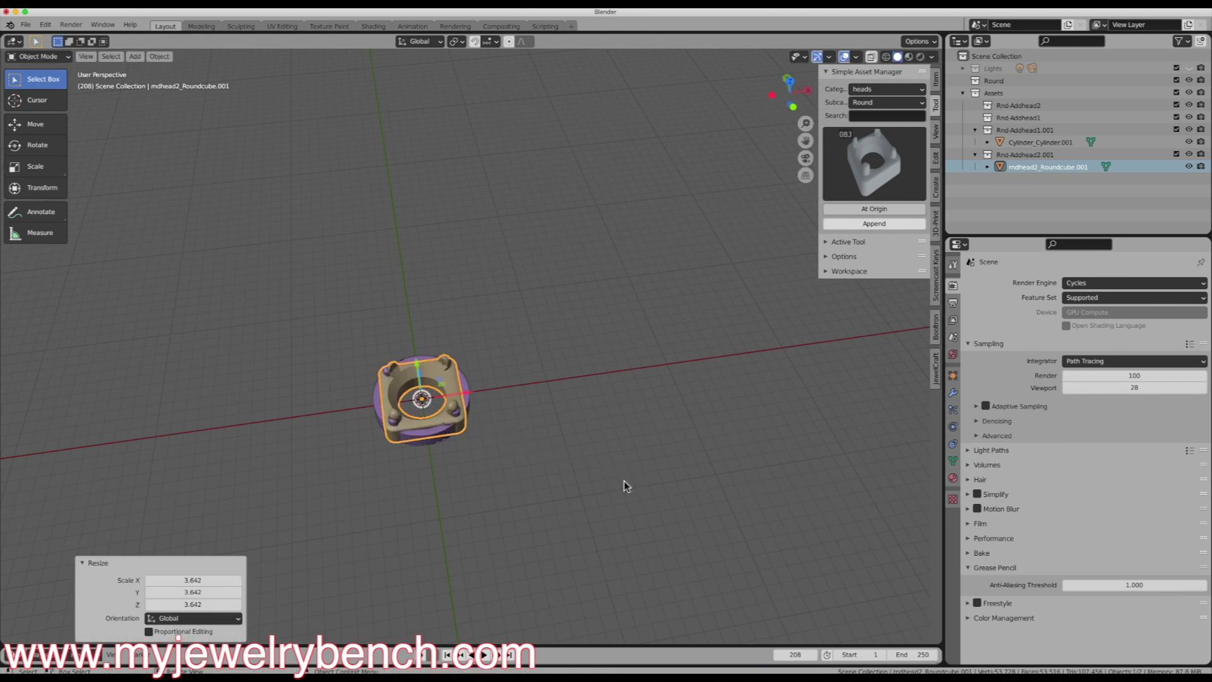
{"action": "key", "text": "KP_7"}
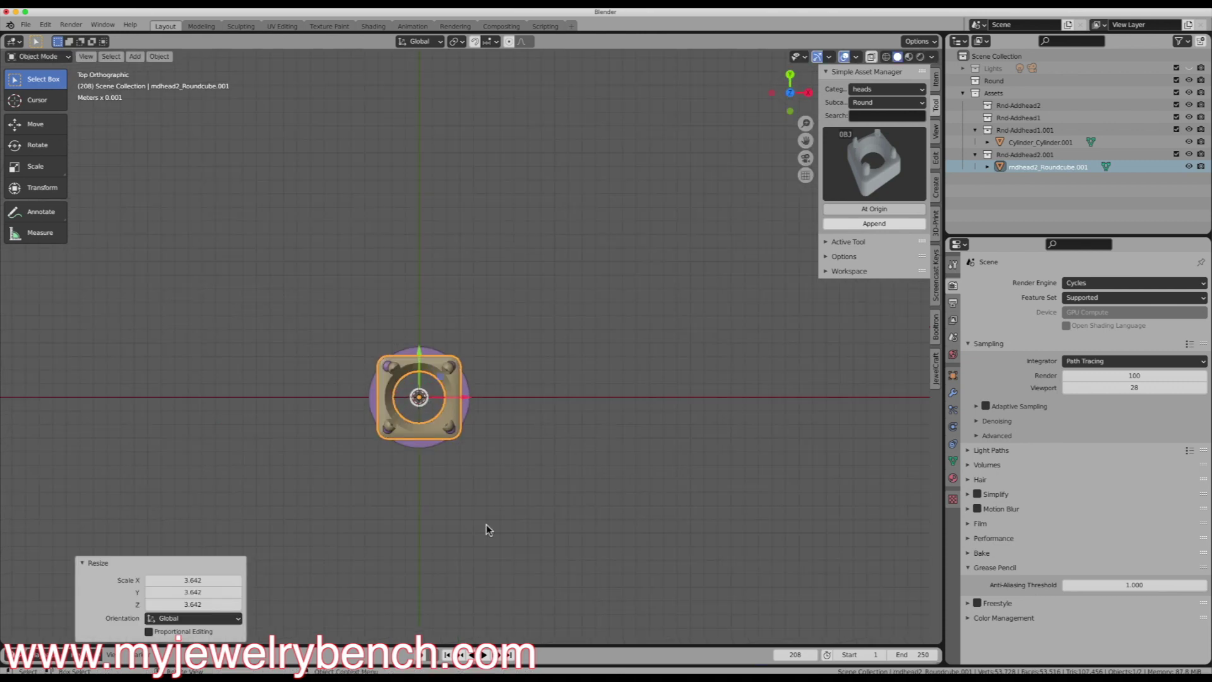
{"action": "key", "text": "s"}
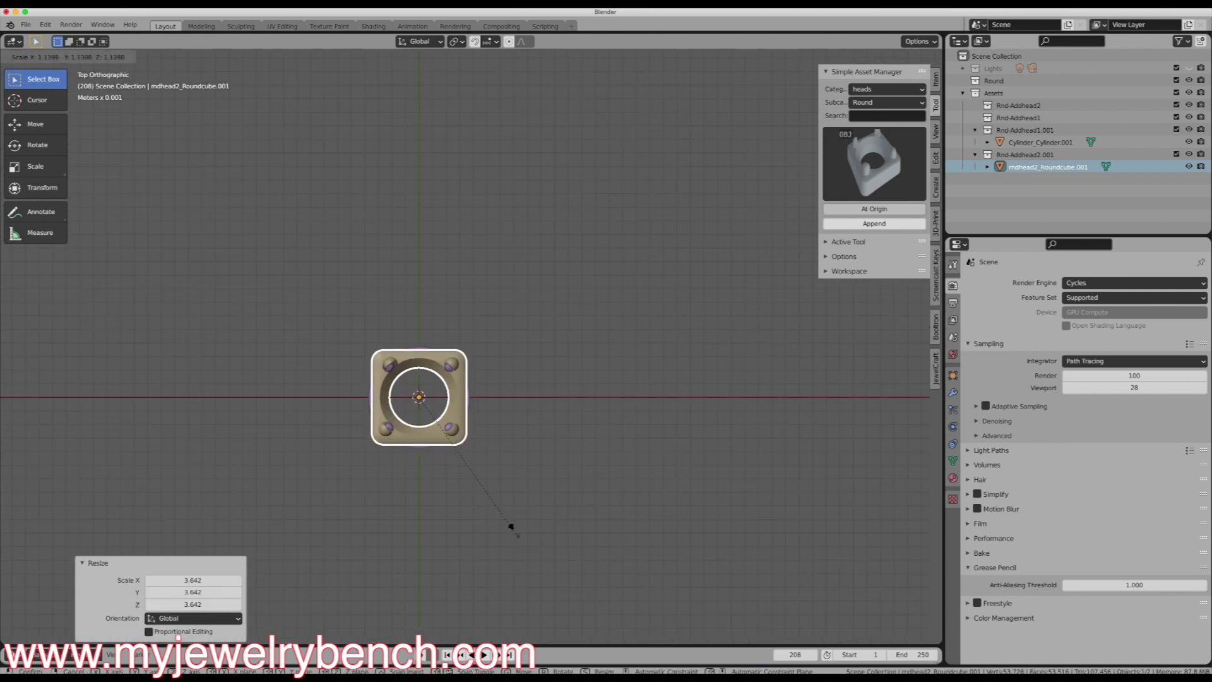
{"action": "left_click", "coordinate": [513, 527]}
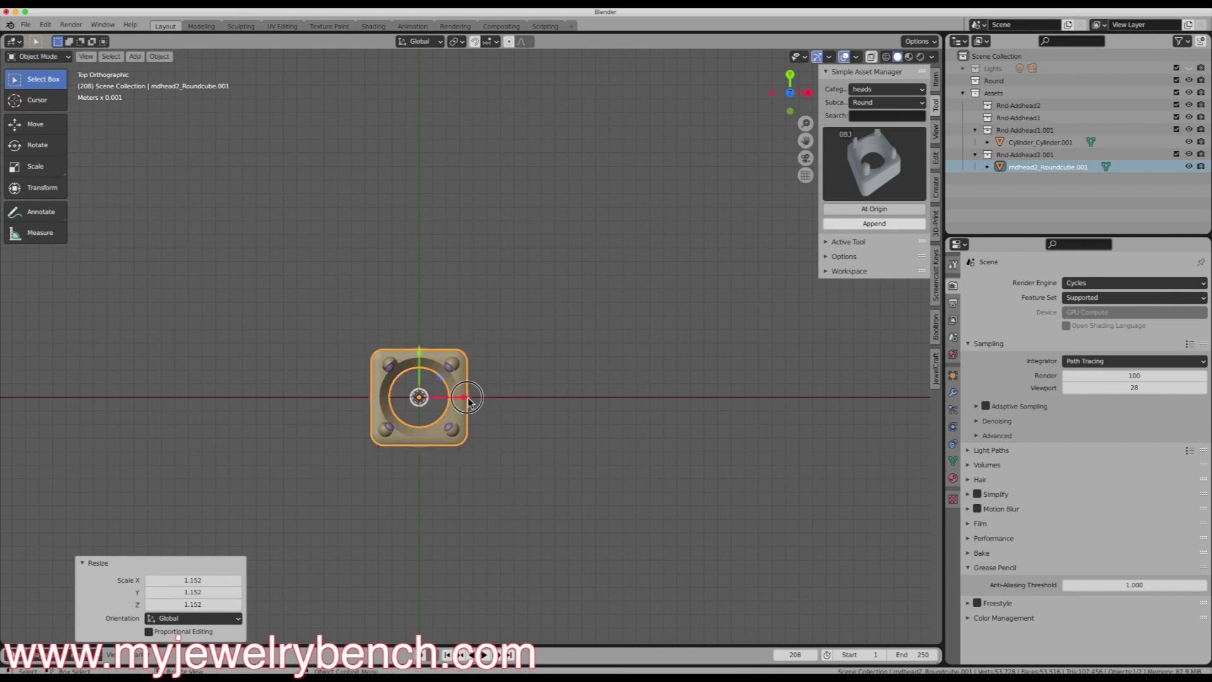
{"action": "left_click_drag", "start_coordinate": [470, 397], "coordinate": [560, 407]}
{"action": "key", "text": "KP_1"}
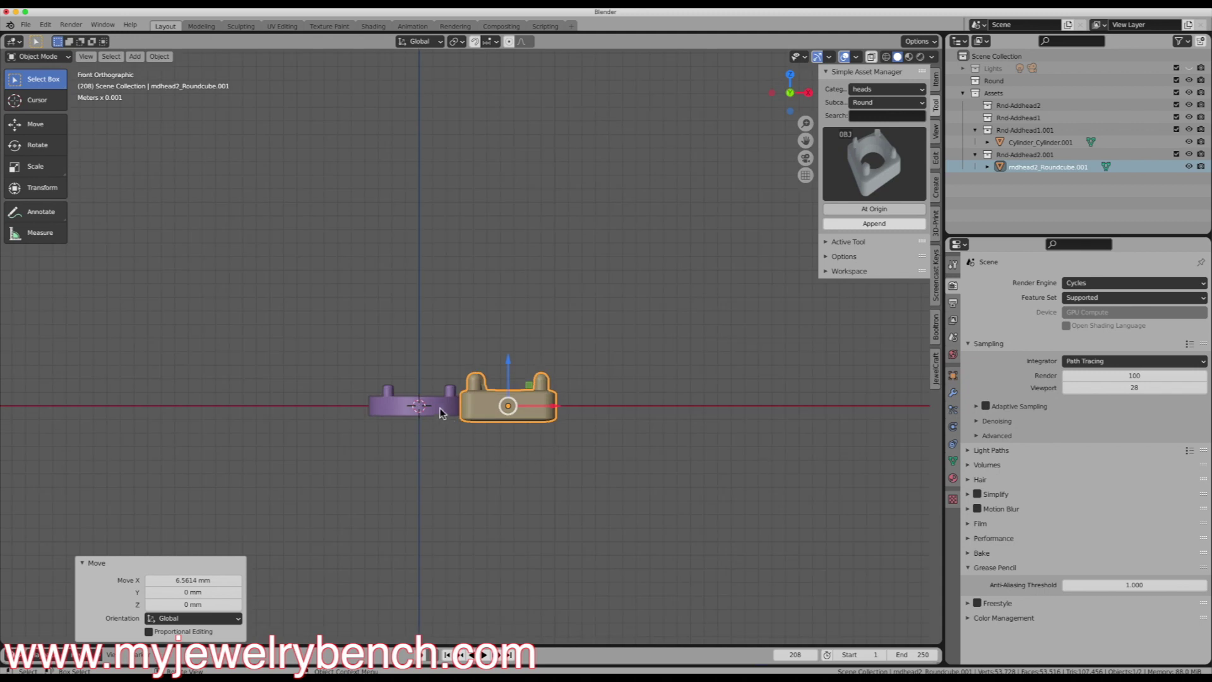
Stretch the purple round head to 1.573 along Z so it stands taller than the square head
{"action": "left_click", "coordinate": [442, 414]}
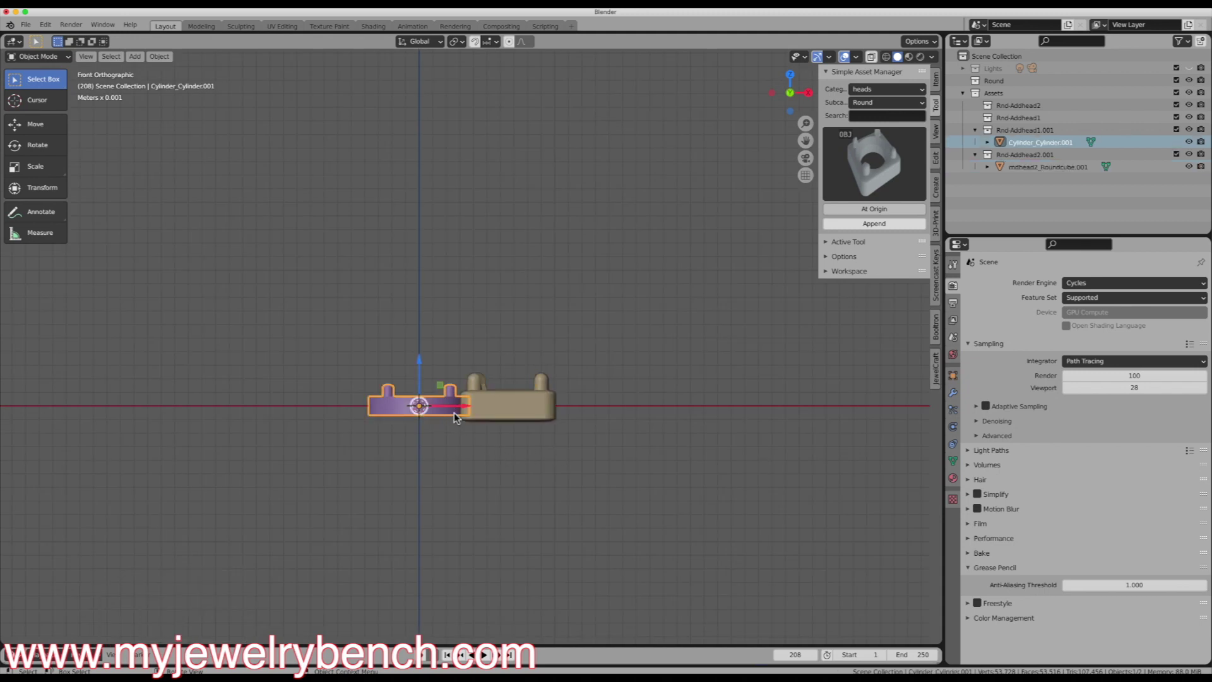
{"action": "key", "text": "s"}
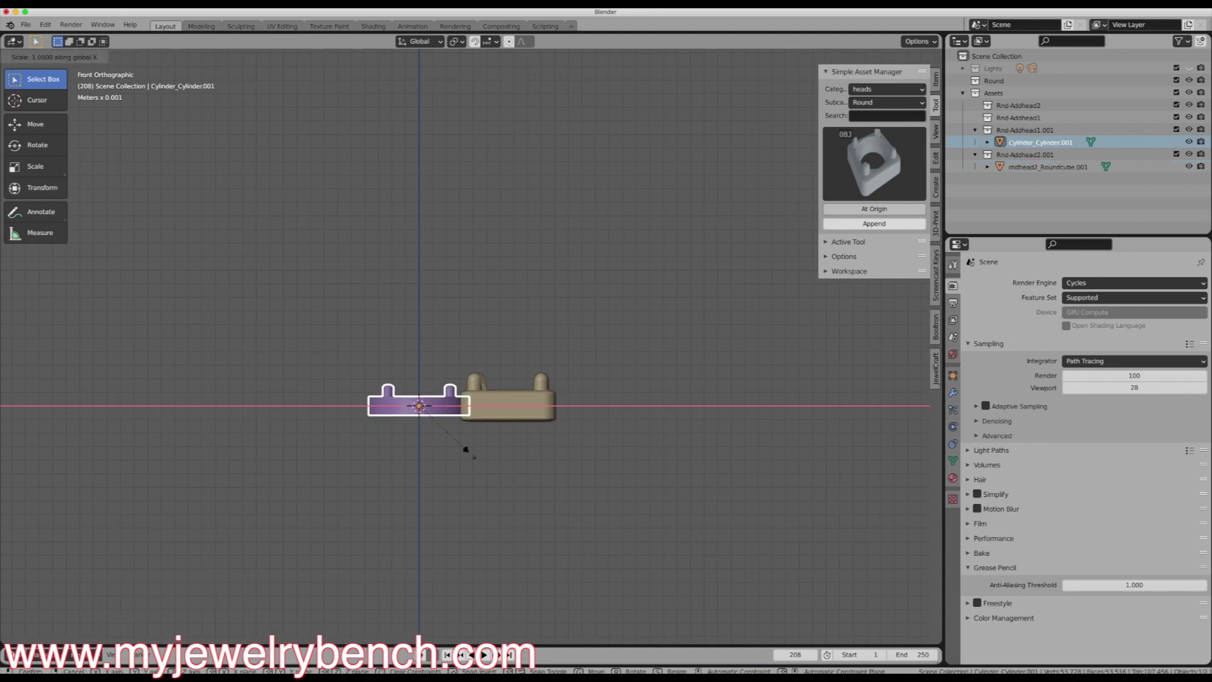
{"action": "key", "text": "Escape"}
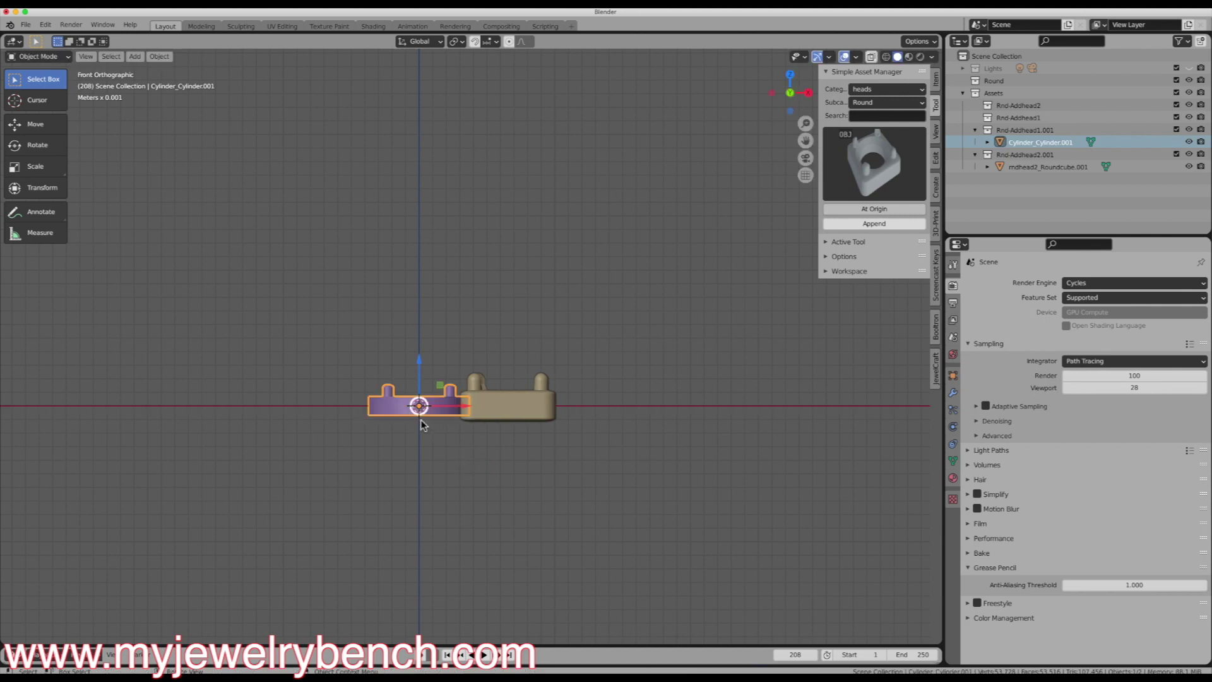
{"action": "key", "text": "s"}
{"action": "key", "text": "z"}
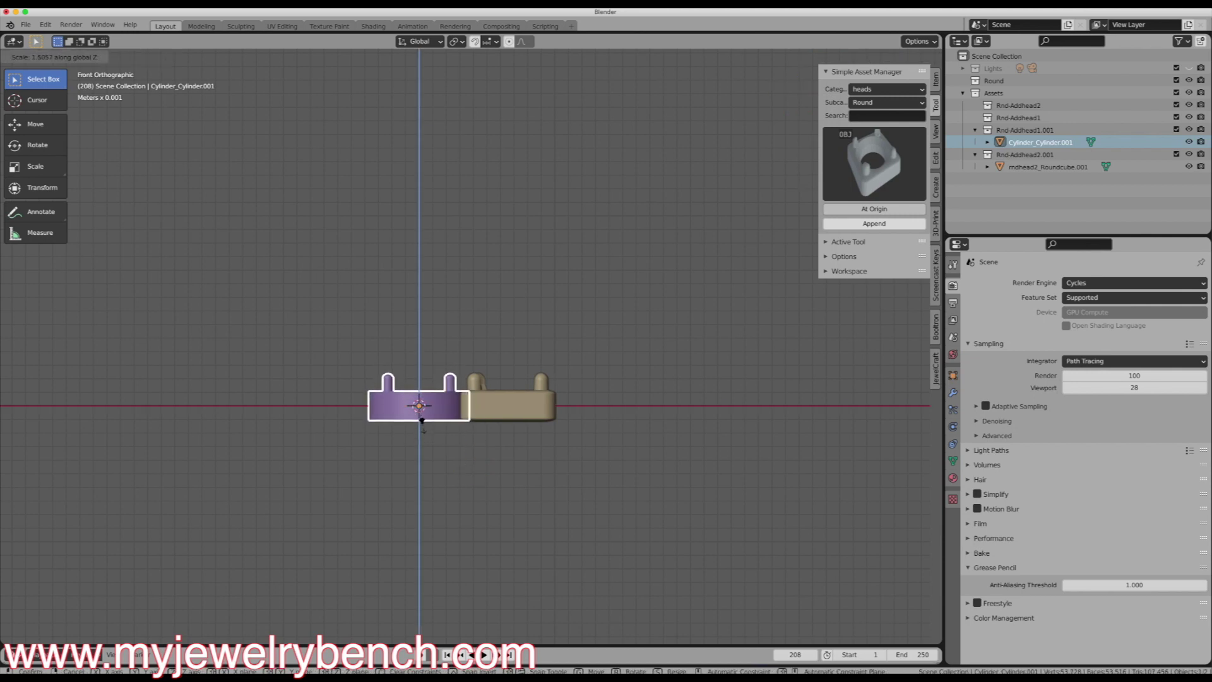
{"action": "left_click", "coordinate": [424, 430]}
{"action": "middle_click_drag", "start_coordinate": [486, 402], "coordinate": [484, 457]}
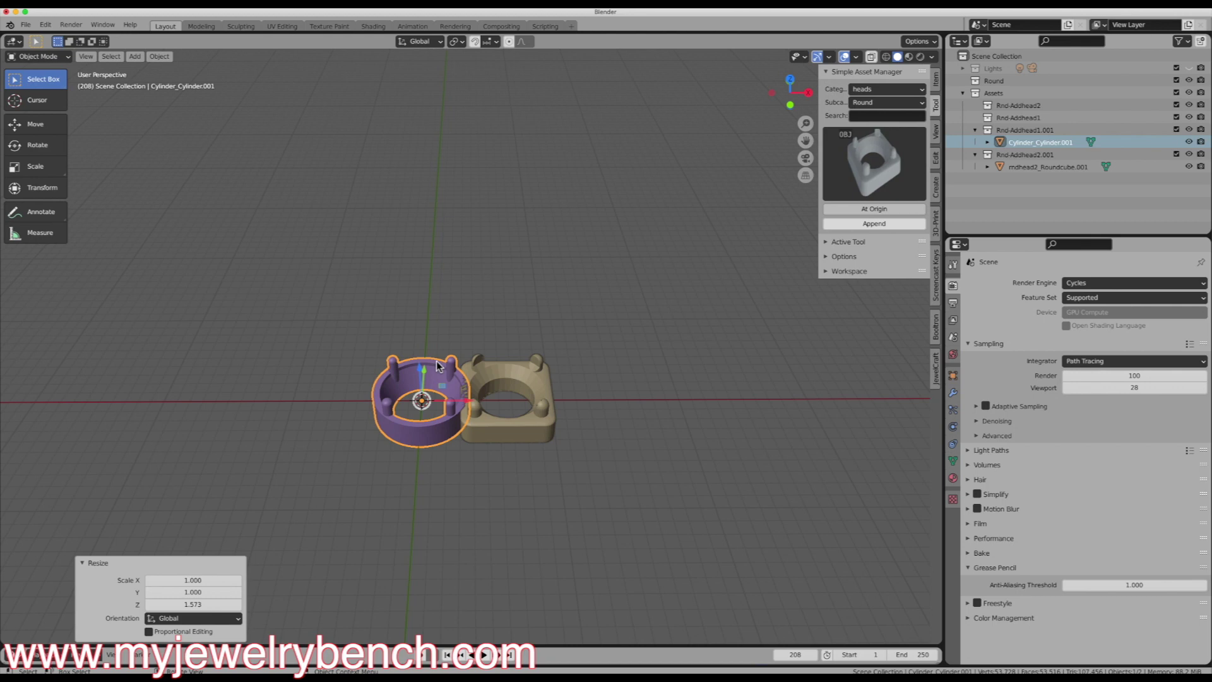
{"action": "left_click", "coordinate": [456, 449]}
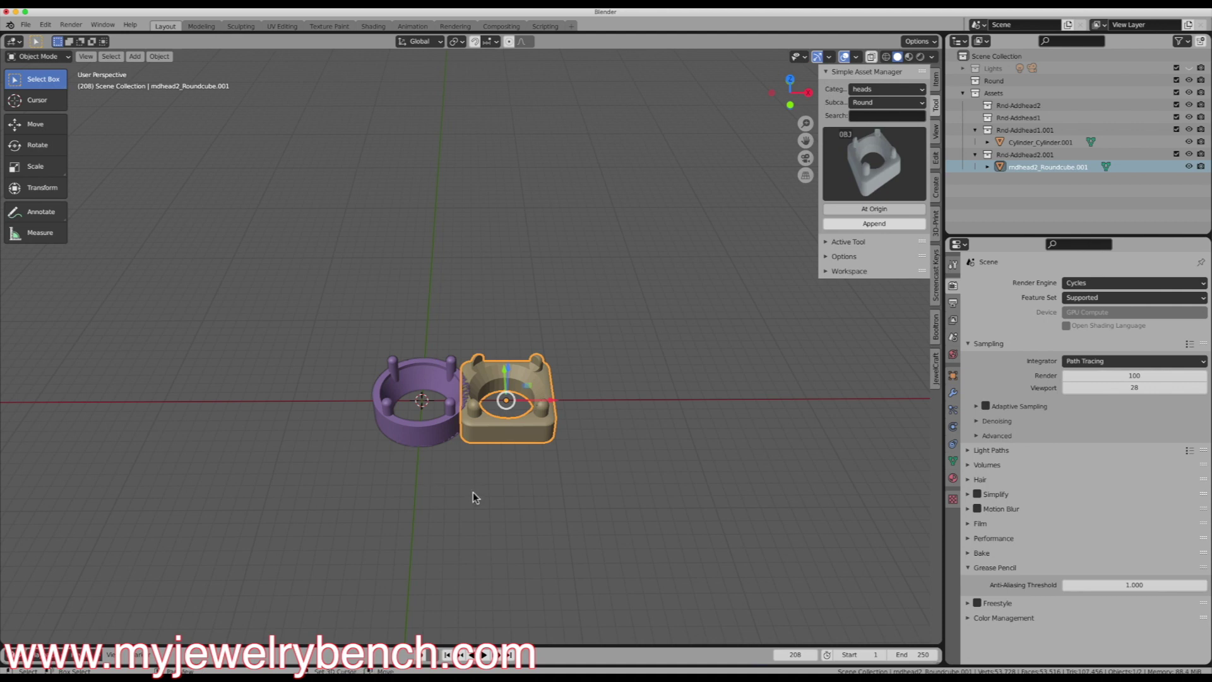
{"action": "key", "text": "shift+a"}
Add a Bezier circle rotated 90° about X
{"action": "mouse_move", "coordinate": [455, 431]}
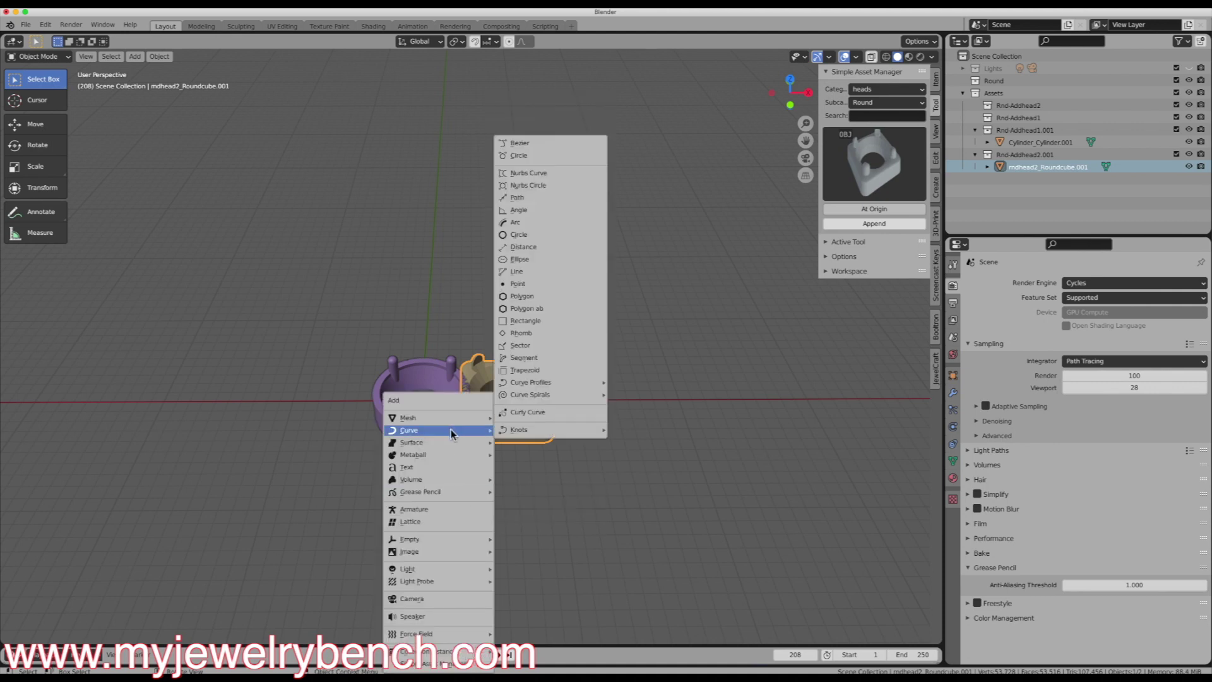
{"action": "left_click", "coordinate": [528, 156]}
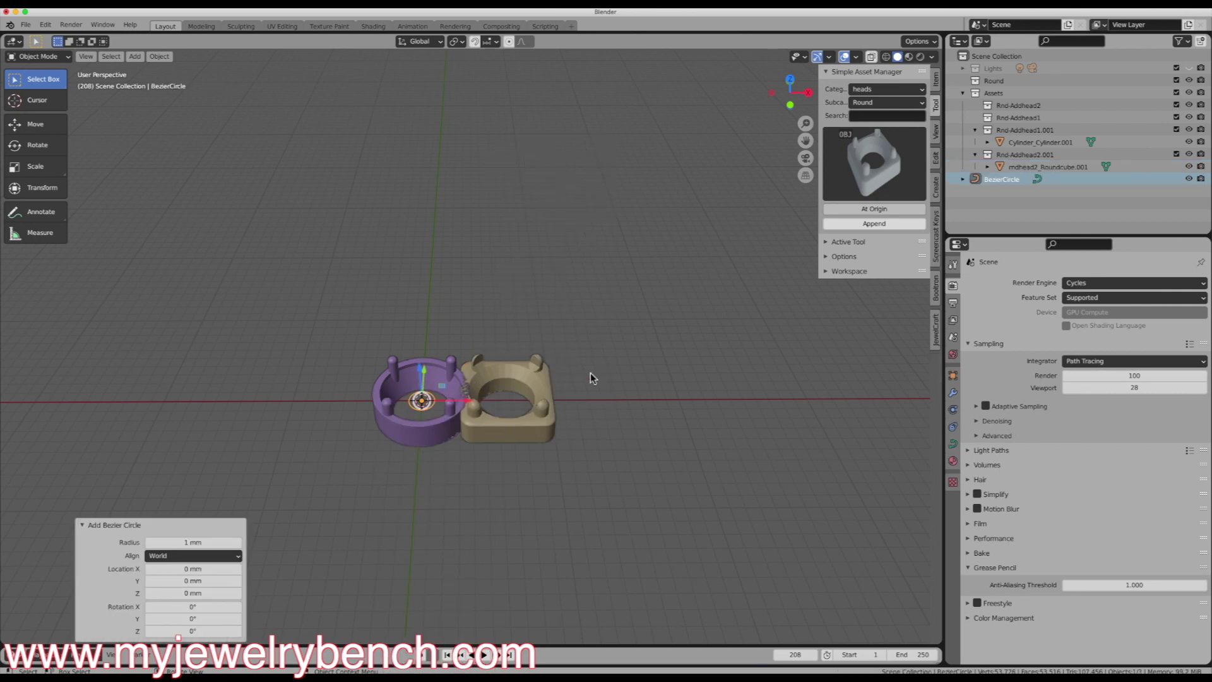
{"action": "type", "text": "rx"}
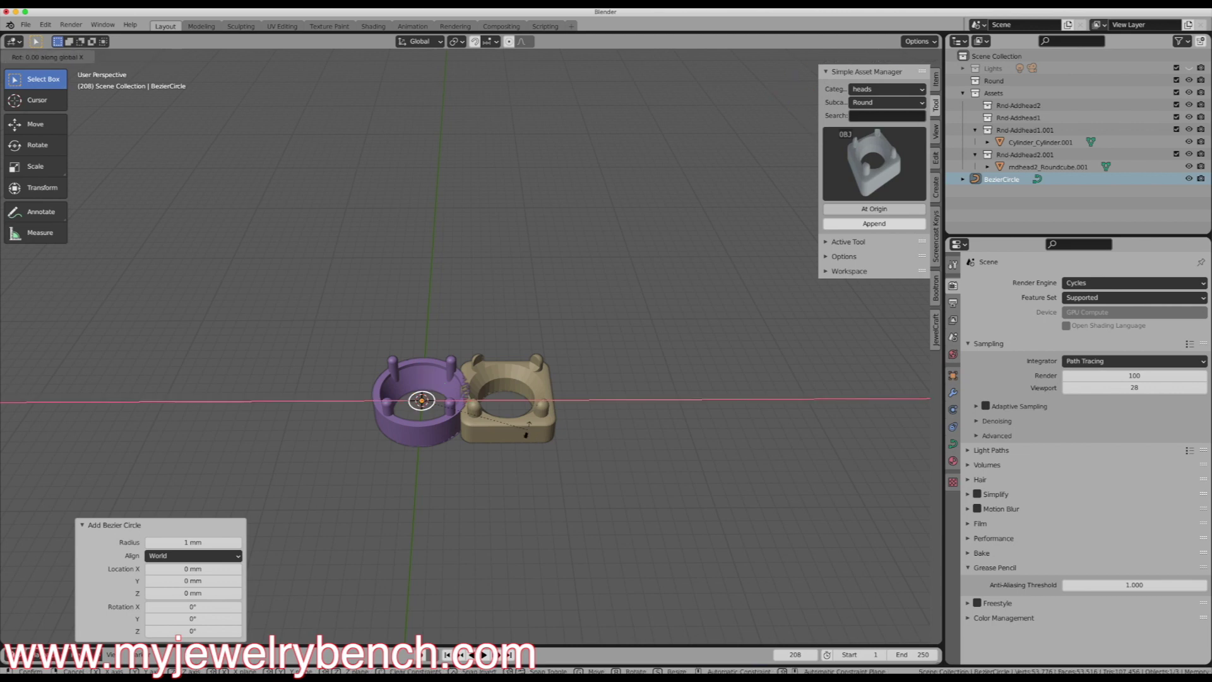
{"action": "type", "text": "90"}
{"action": "key", "text": "Return"}
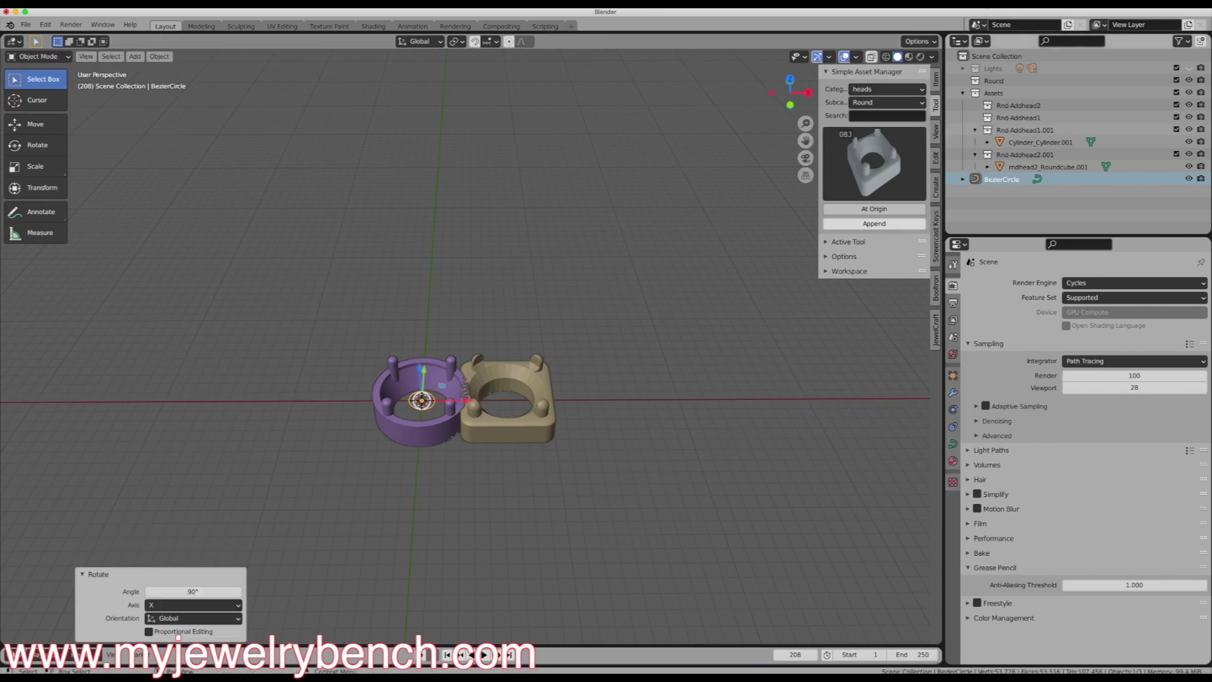
Set the circle's X and Y dimensions to 17 mm in the Item panel
{"action": "left_click", "coordinate": [936, 80]}
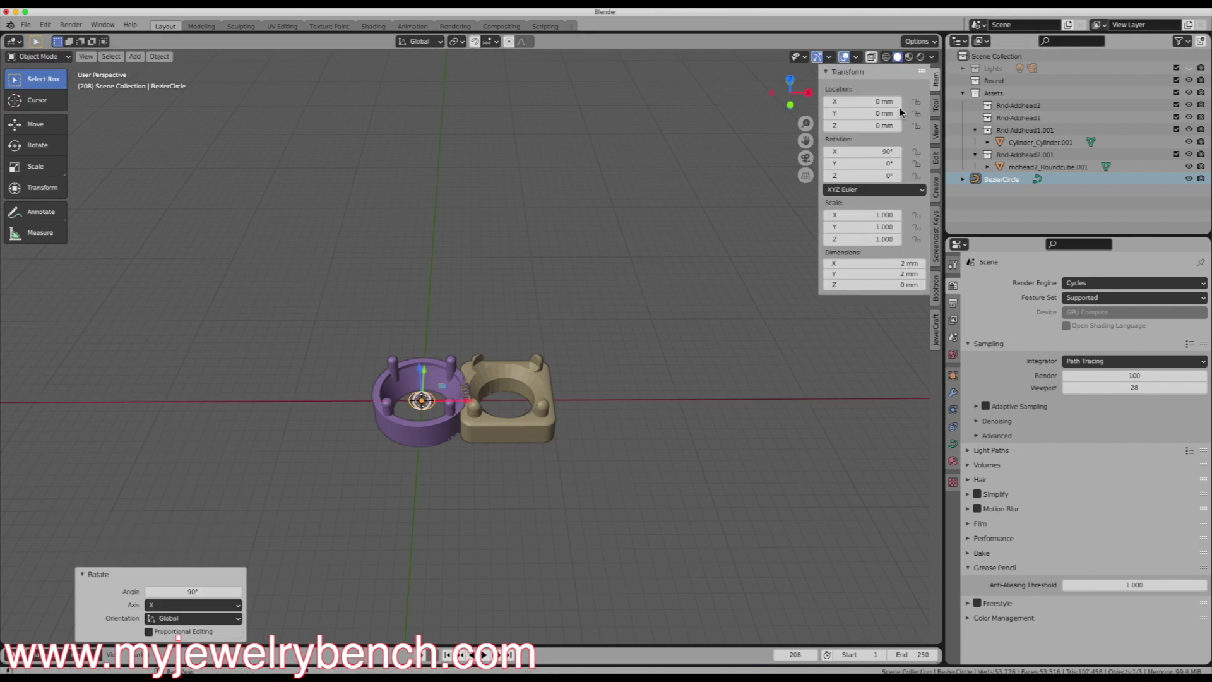
{"action": "left_click", "coordinate": [889, 264]}
{"action": "type", "text": "17"}
{"action": "key", "text": "Tab"}
{"action": "type", "text": "17"}
{"action": "key", "text": "Tab"}
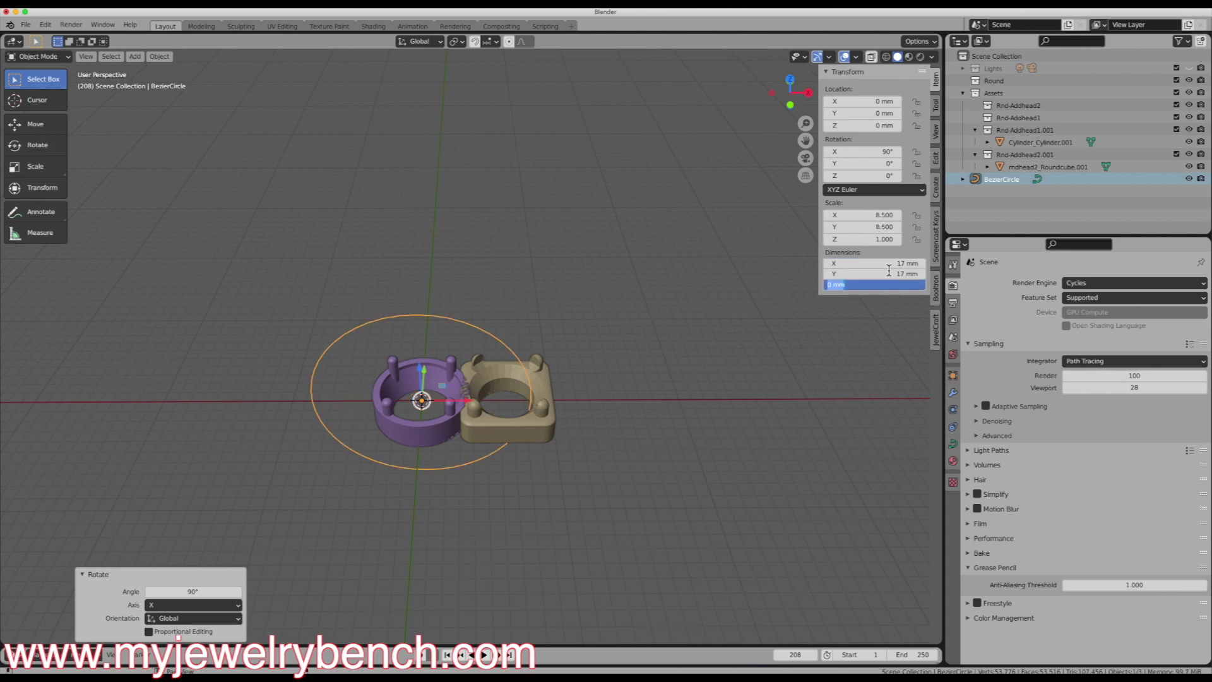
{"action": "key", "text": "Return"}
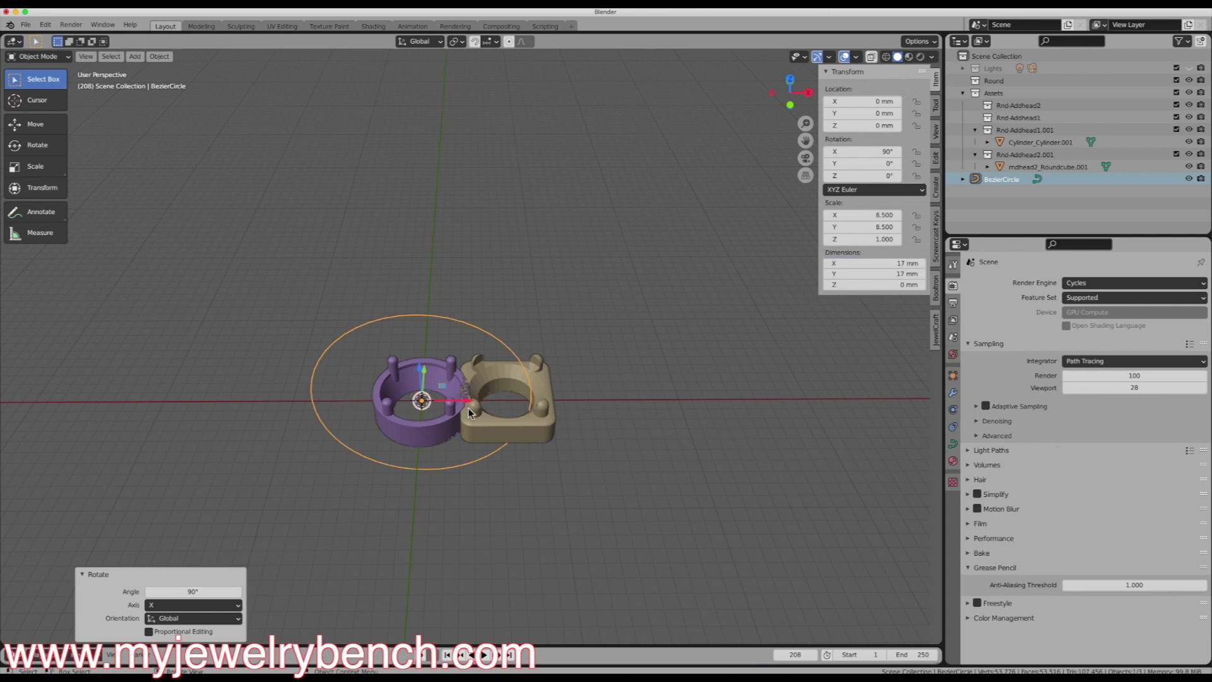
Scale the square and round prong heads together by 0.399
{"action": "left_click", "coordinate": [473, 434]}
{"action": "left_click", "coordinate": [404, 430], "text": "shift"}
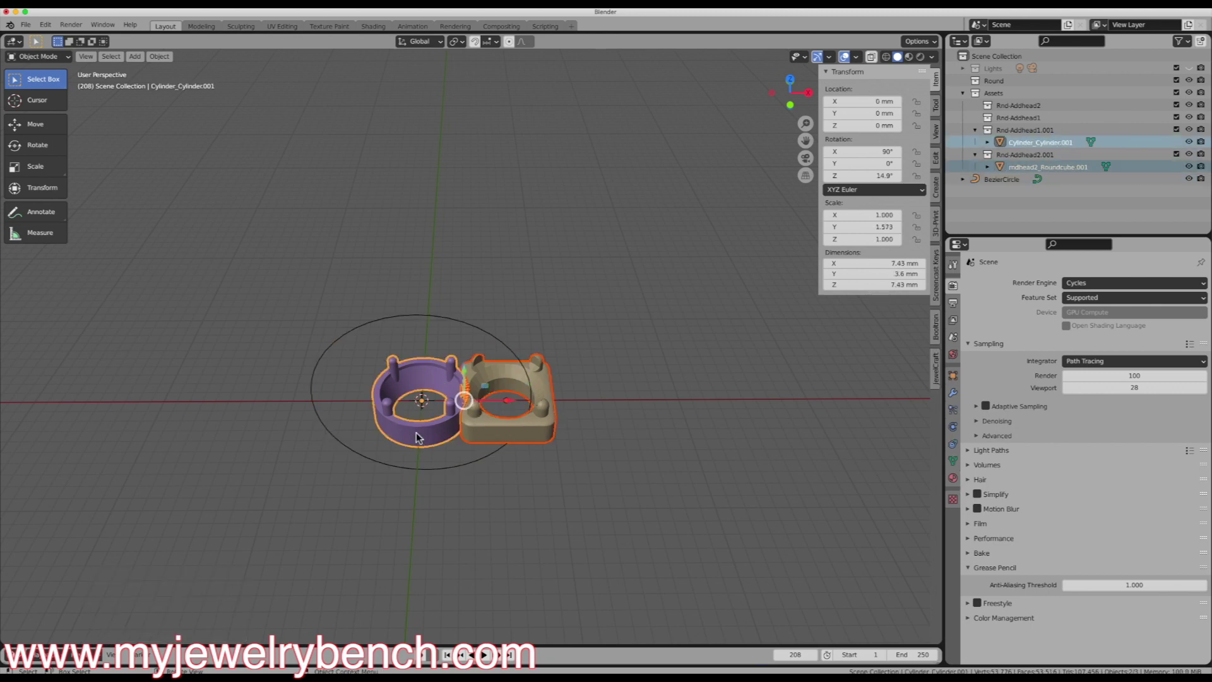
{"action": "key", "text": "s"}
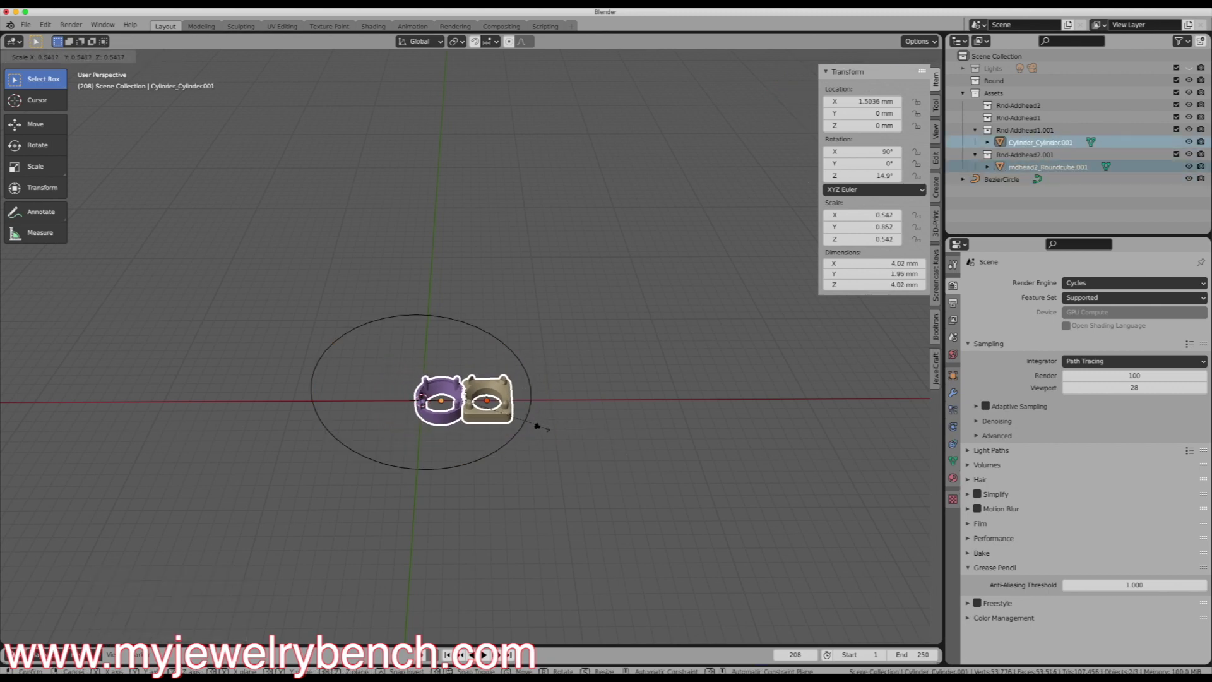
{"action": "left_click", "coordinate": [524, 429]}
{"action": "scroll", "coordinate": [482, 426], "scroll_direction": "up", "scroll_amount": 4}
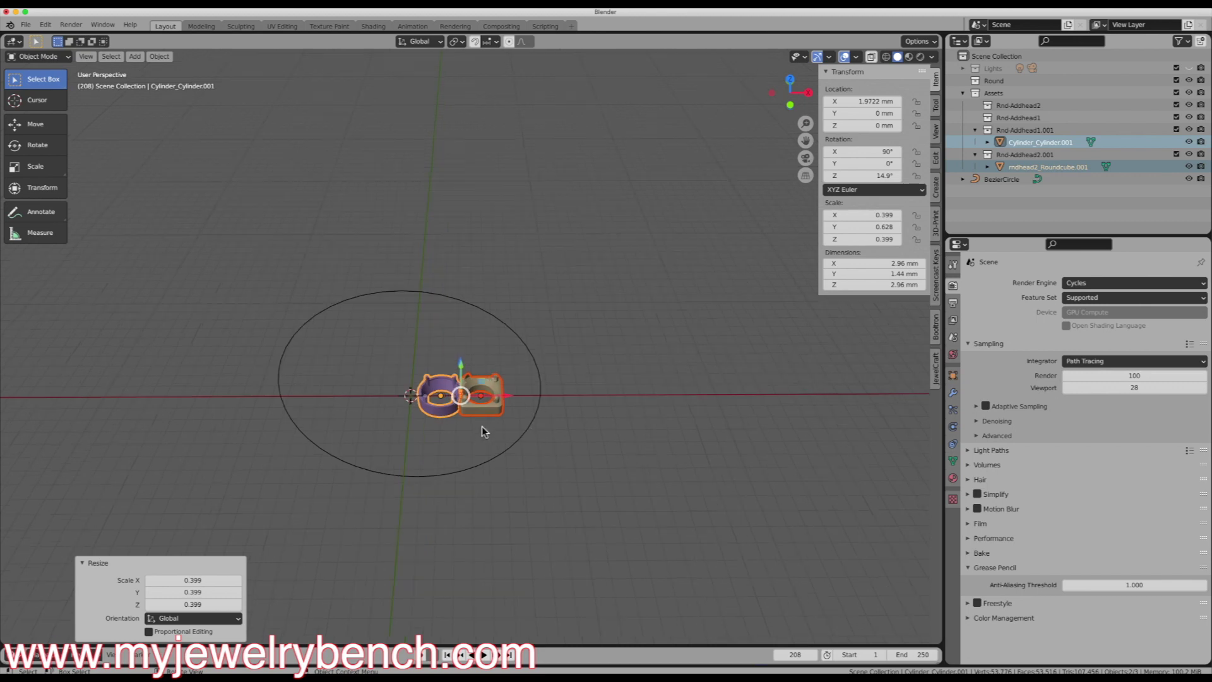
{"action": "middle_click_drag", "start_coordinate": [483, 425], "coordinate": [495, 381]}
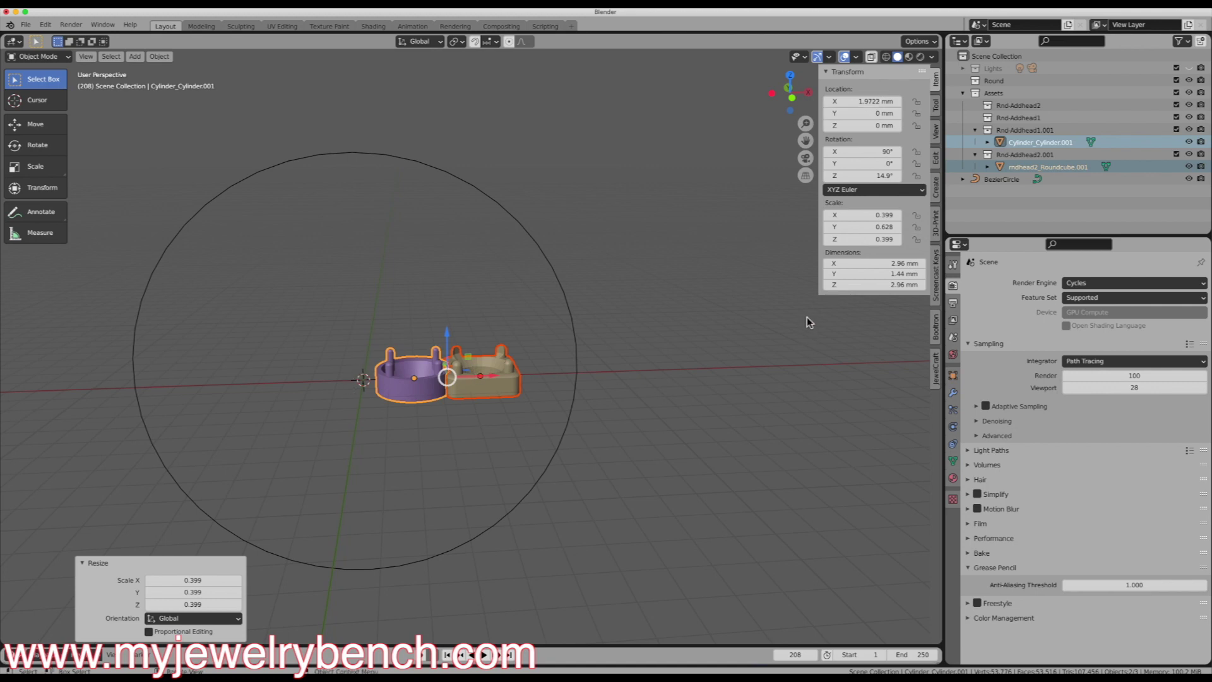
{"action": "left_click", "coordinate": [937, 379]}
Add a 1.8 mm round diamond gem with JewelCraft's Add Gem
{"action": "left_click", "coordinate": [872, 90]}
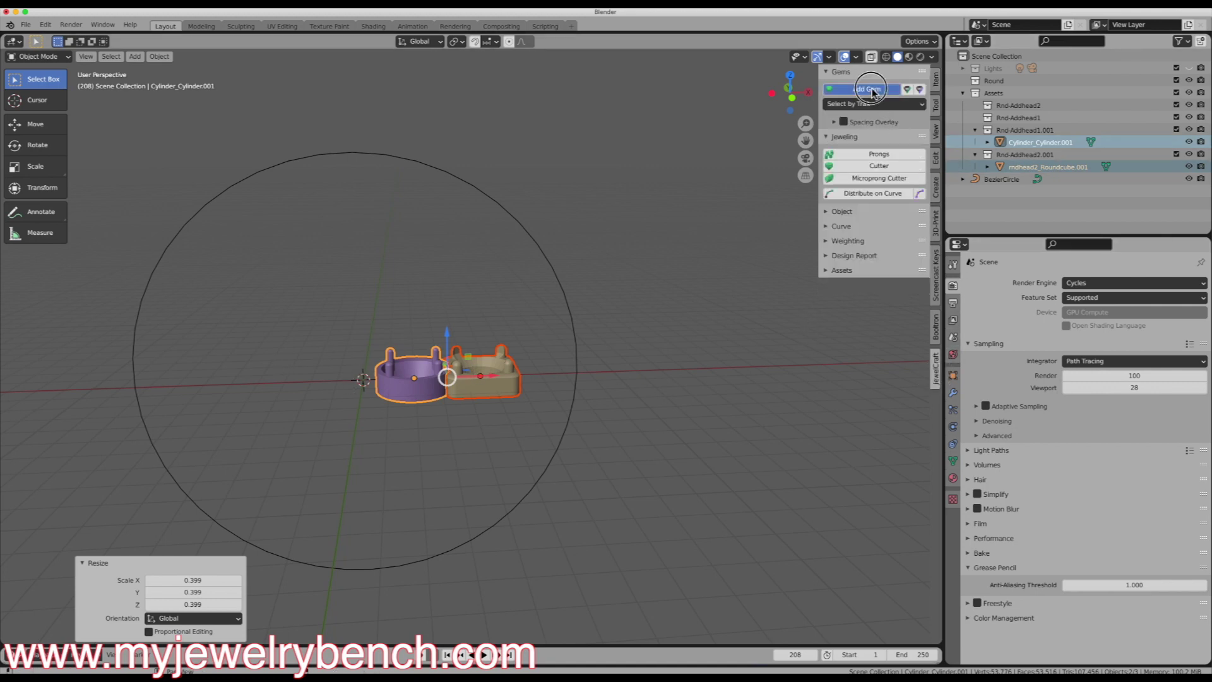
{"action": "left_click", "coordinate": [897, 110]}
{"action": "type", "text": "1"}
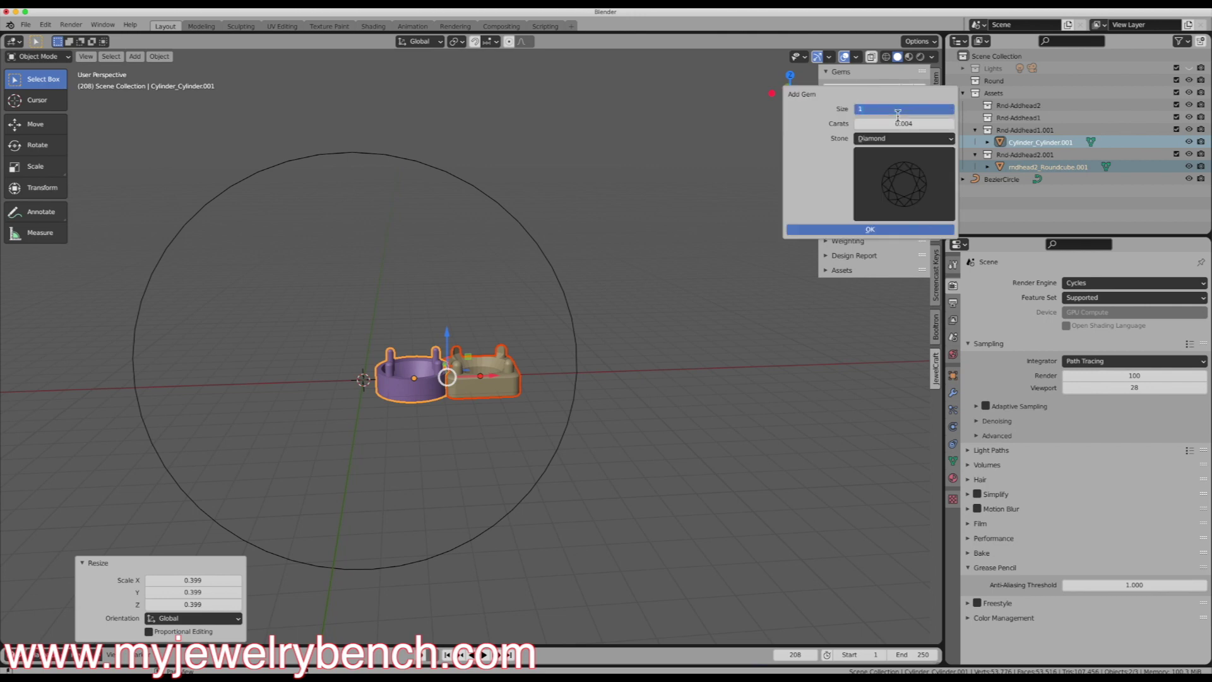
{"action": "type", "text": ".8"}
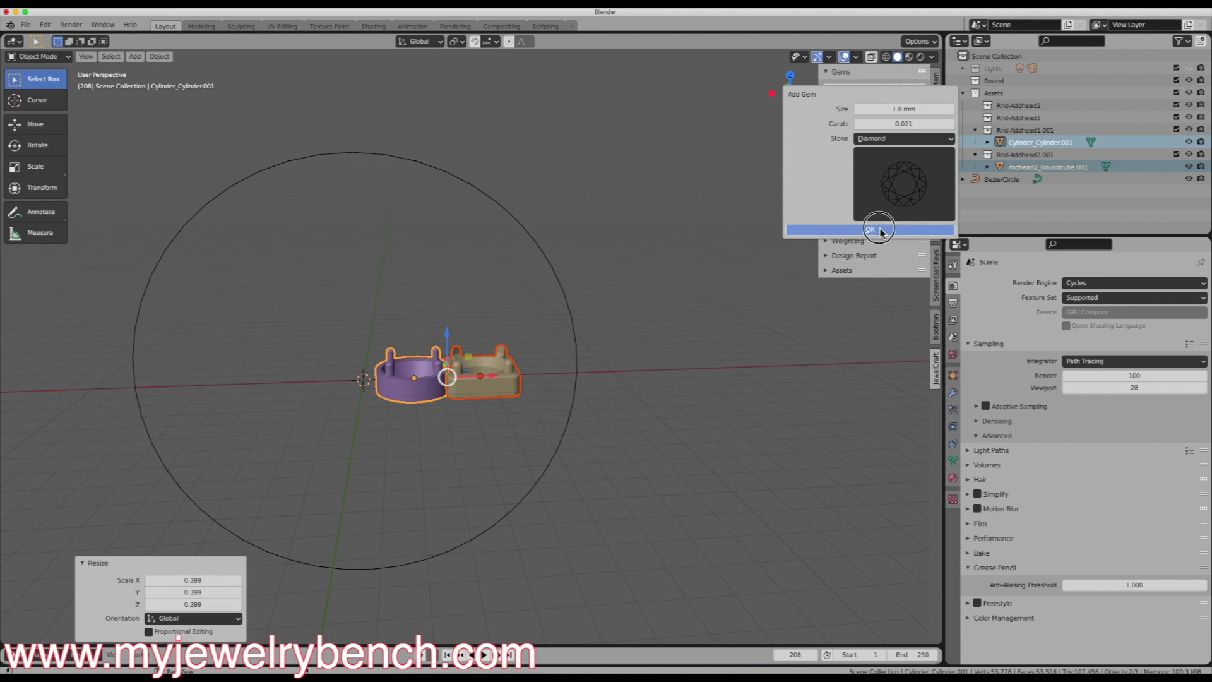
{"action": "left_click", "coordinate": [877, 229]}
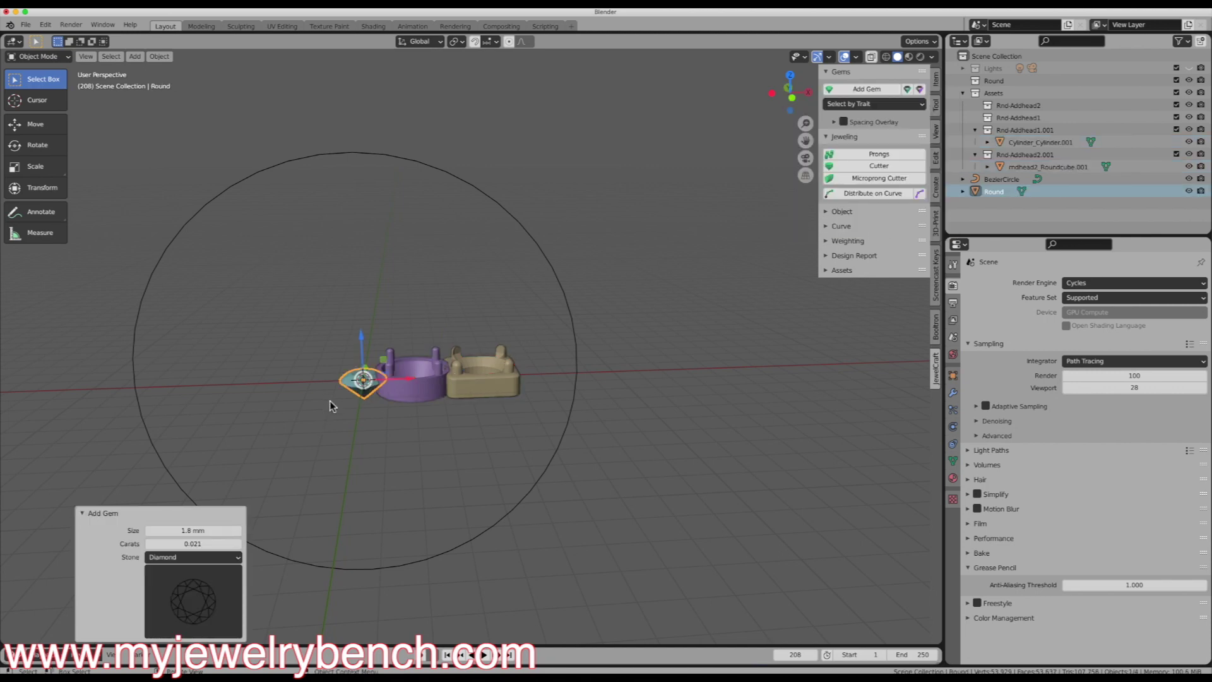
Move the gem into the purple round head from the top view
{"action": "key", "text": "KP_7"}
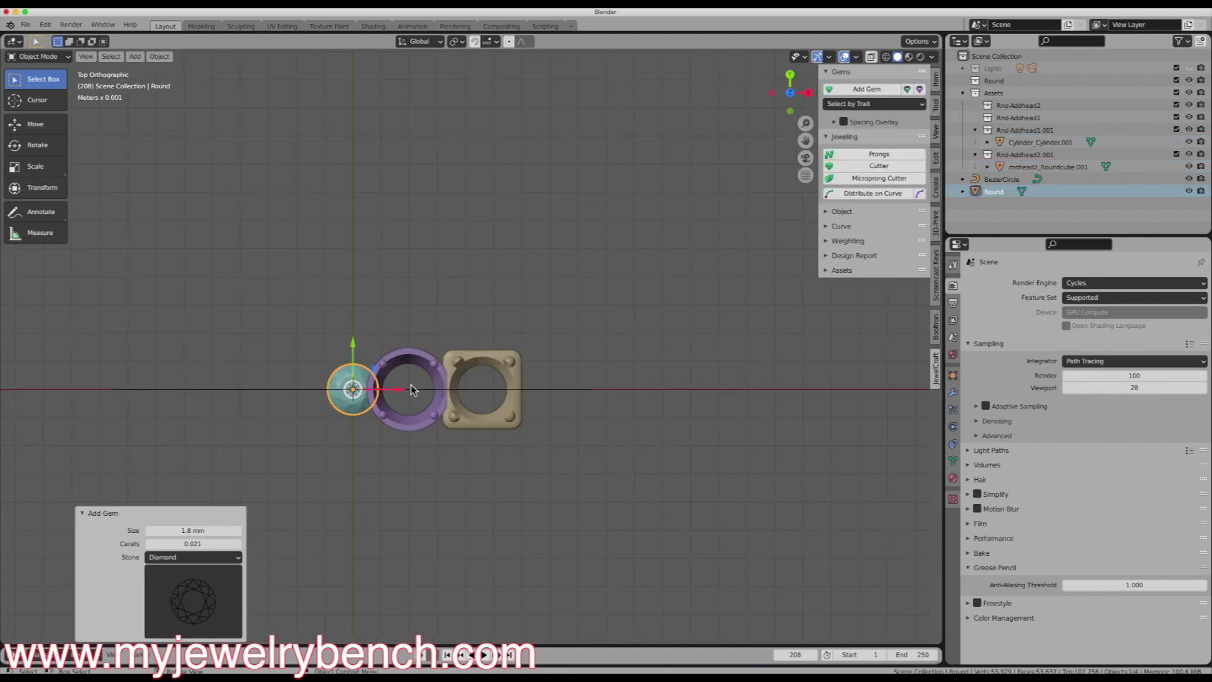
{"action": "key", "text": "g"}
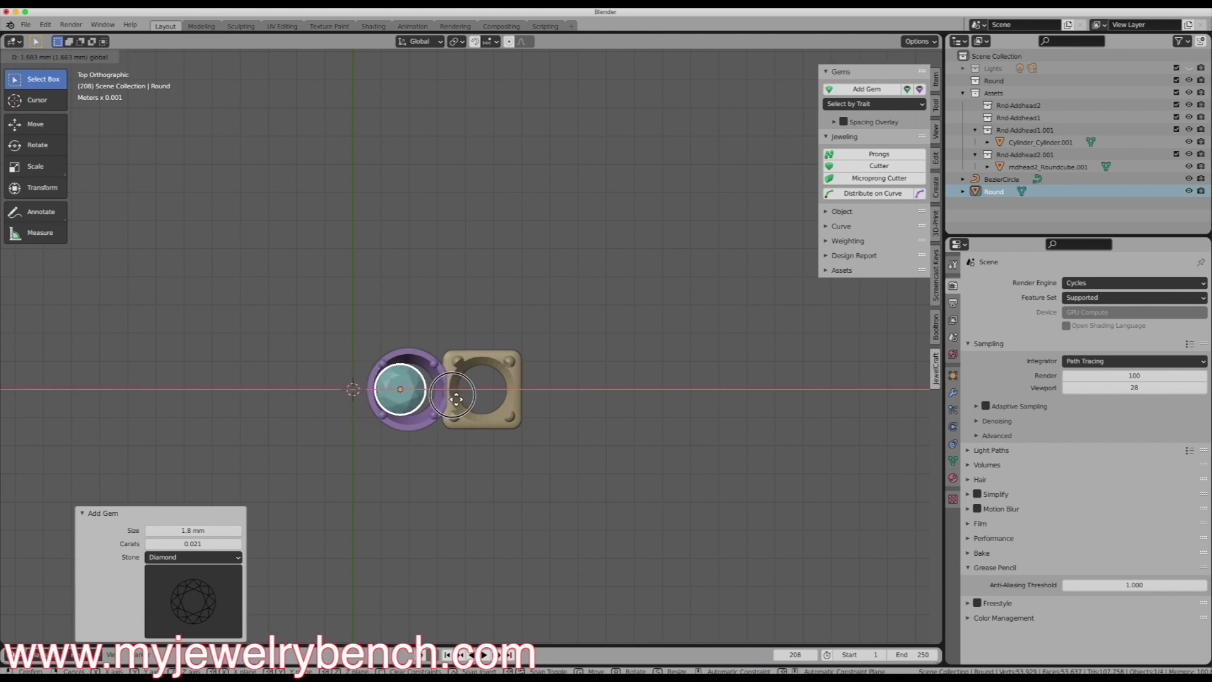
{"action": "left_click", "coordinate": [463, 399]}
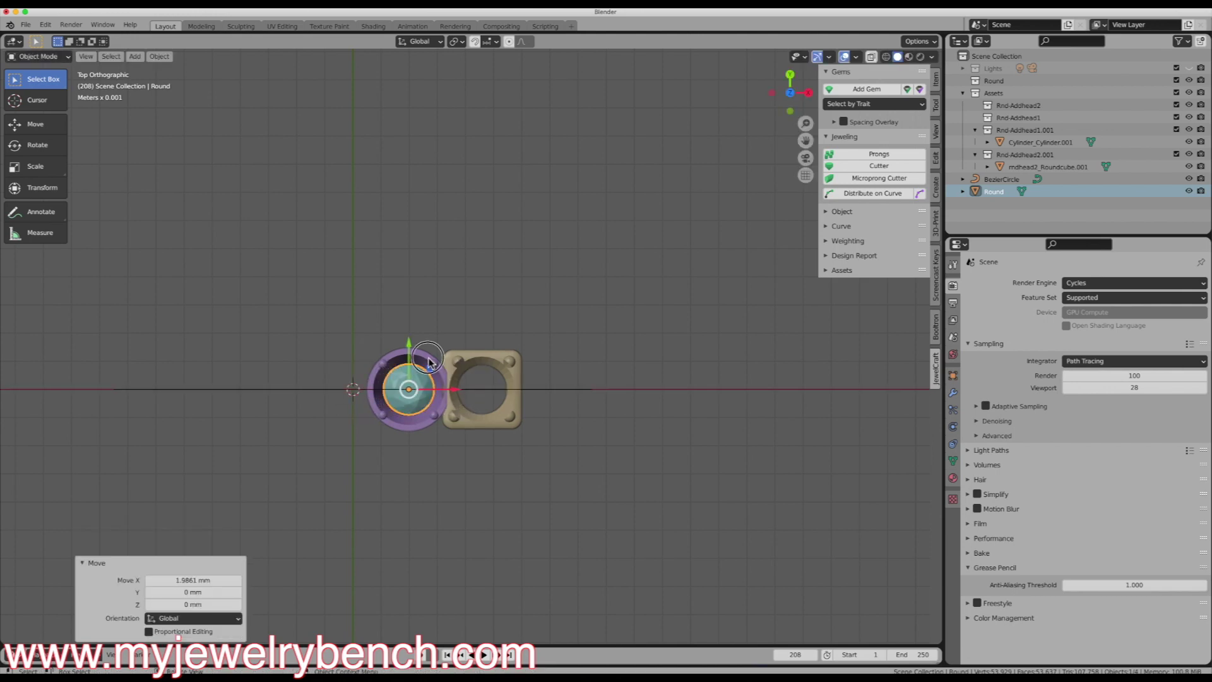
Scale both prong heads to 0.883 and shift them along X to fit the gem
{"action": "left_click", "coordinate": [430, 364]}
{"action": "left_click", "coordinate": [468, 360], "text": "shift"}
{"action": "key", "text": "s"}
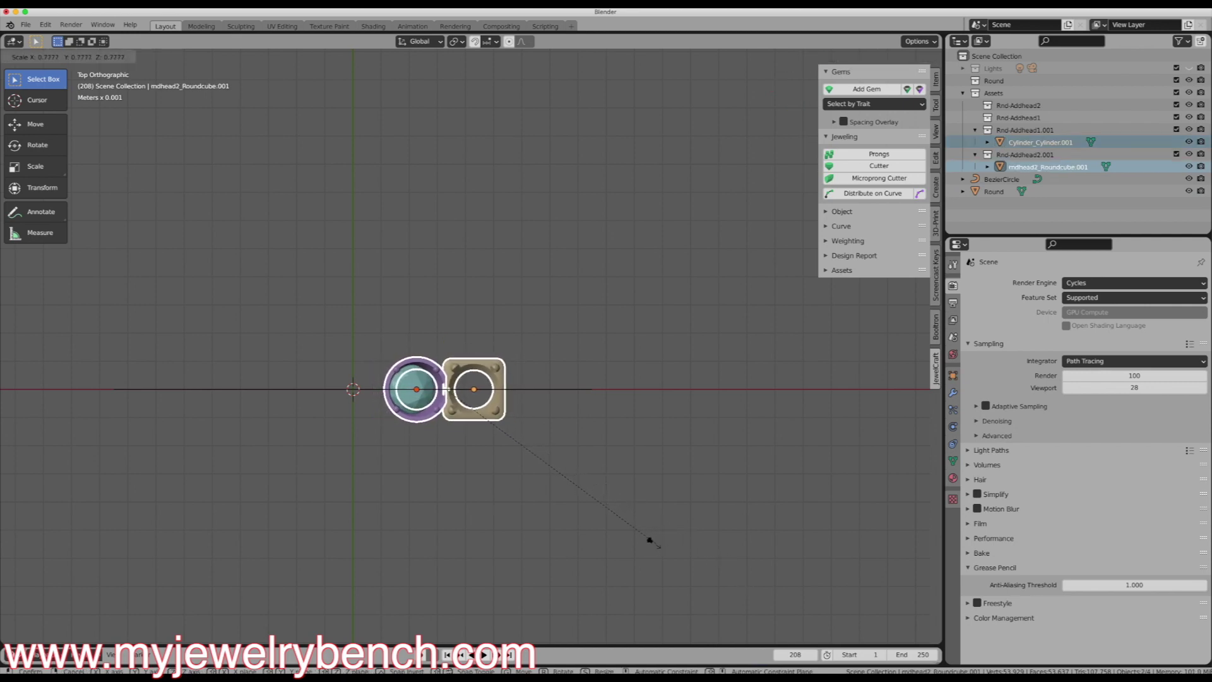
{"action": "left_click", "coordinate": [644, 540]}
{"action": "left_click_drag", "start_coordinate": [488, 396], "coordinate": [484, 391]}
{"action": "key", "text": "s"}
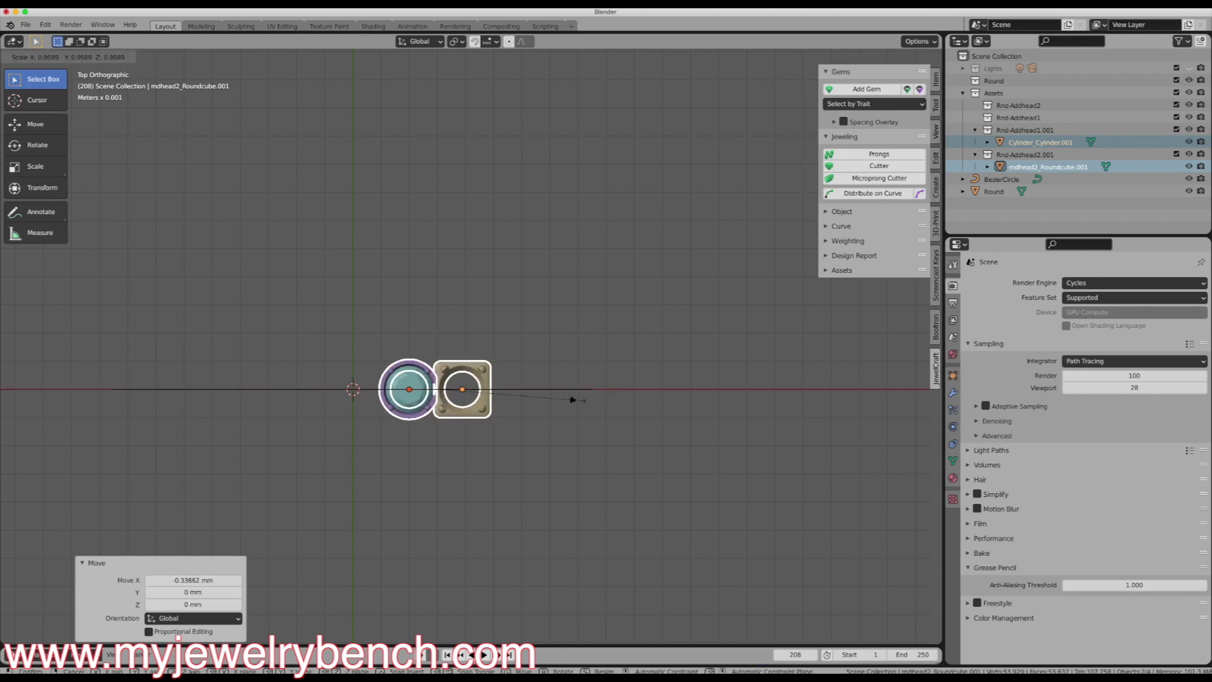
{"action": "left_click", "coordinate": [488, 384]}
{"action": "left_click_drag", "start_coordinate": [487, 384], "coordinate": [485, 384]}
{"action": "middle_click_drag", "start_coordinate": [485, 384], "coordinate": [417, 347]}
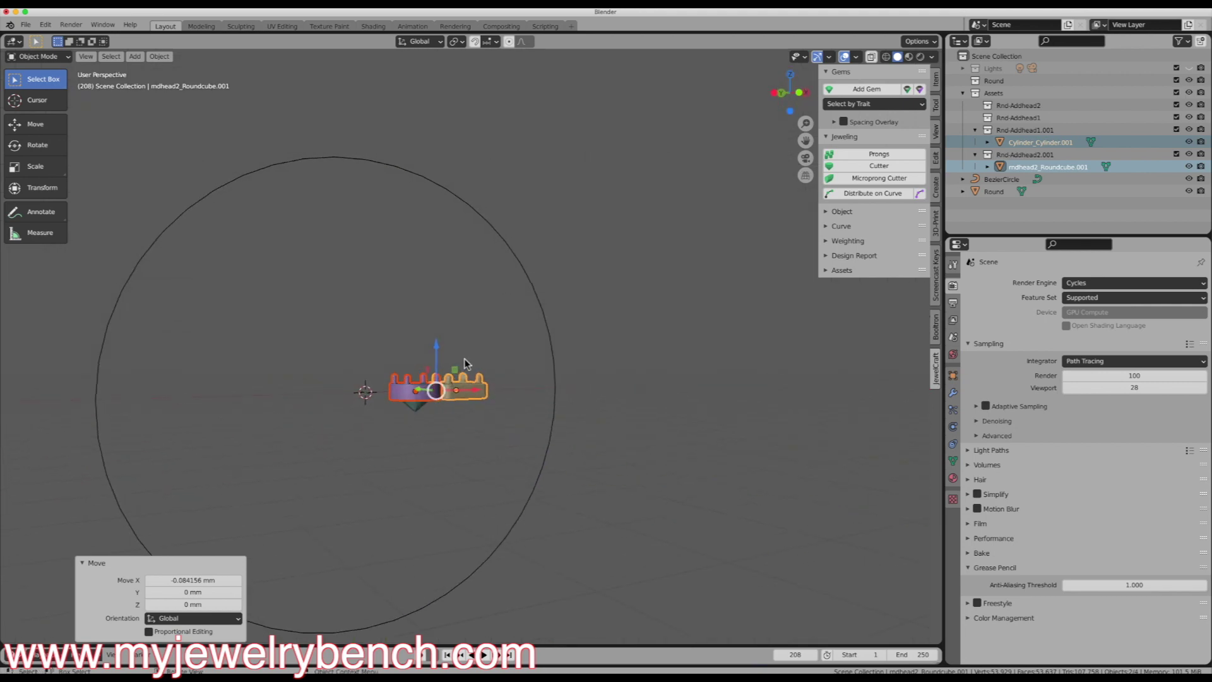
Lower both heads about 0.47 mm along Z and enlarge them to 1.098
{"action": "left_click_drag", "start_coordinate": [438, 349], "coordinate": [437, 365]}
{"action": "middle_click_drag", "start_coordinate": [437, 365], "coordinate": [404, 483]}
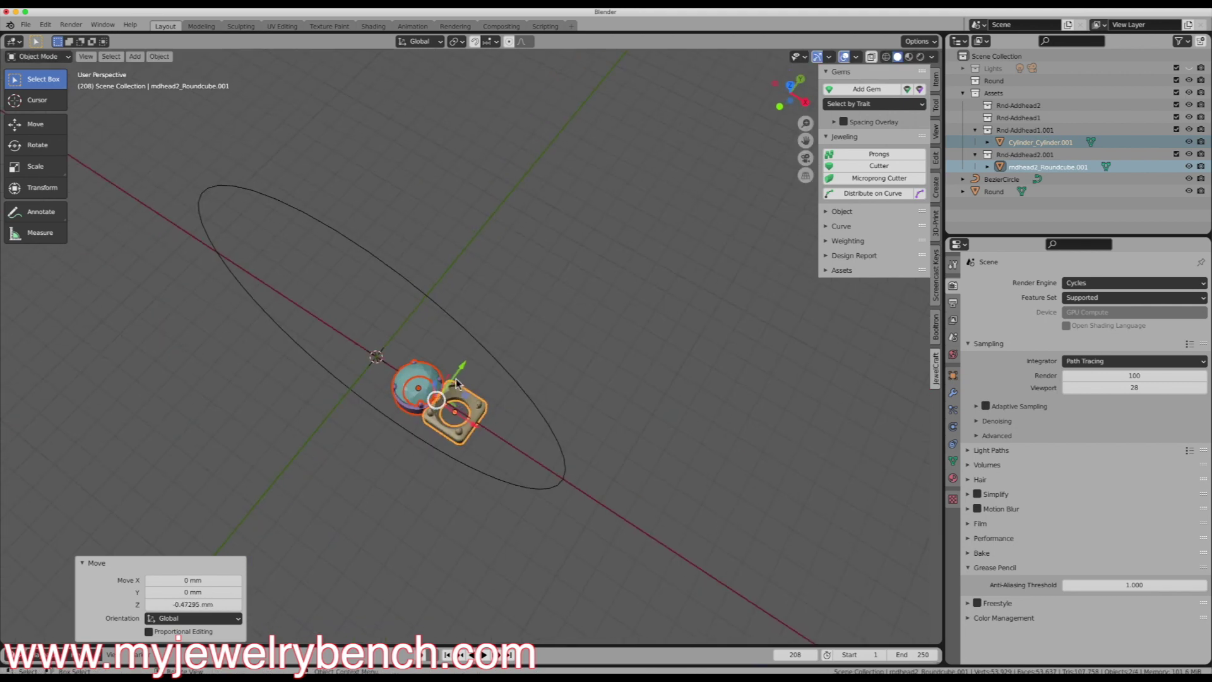
{"action": "scroll", "coordinate": [434, 468], "scroll_direction": "up", "scroll_amount": 2}
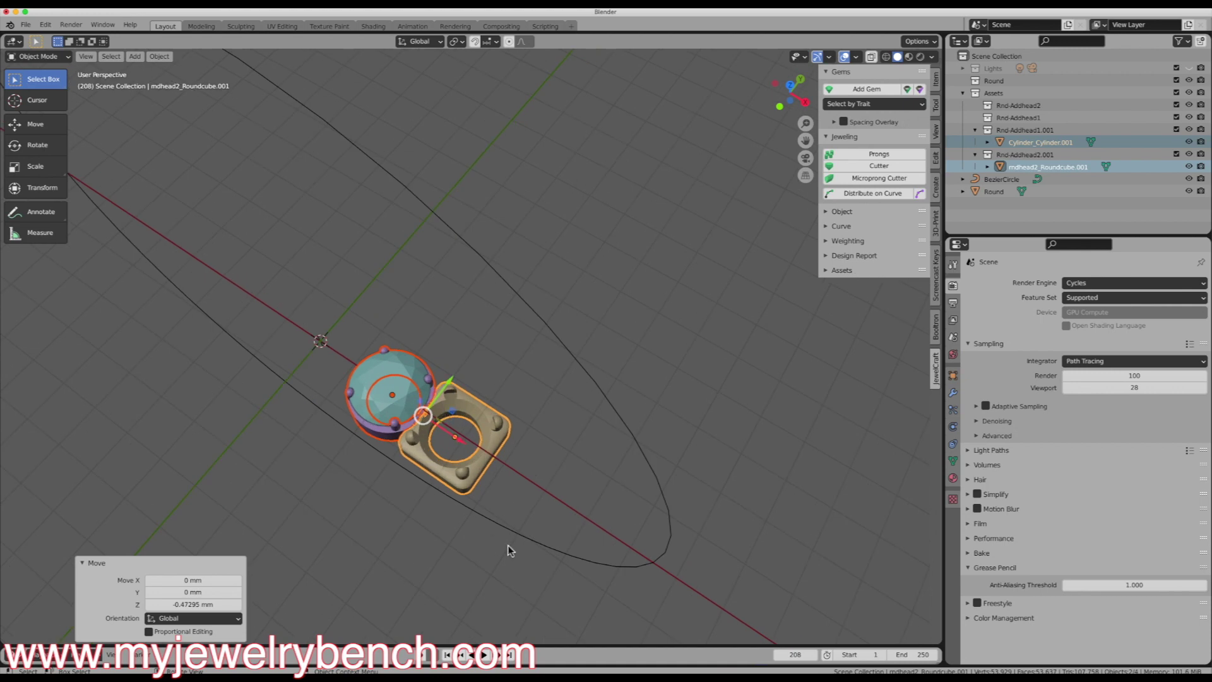
{"action": "key", "text": "s"}
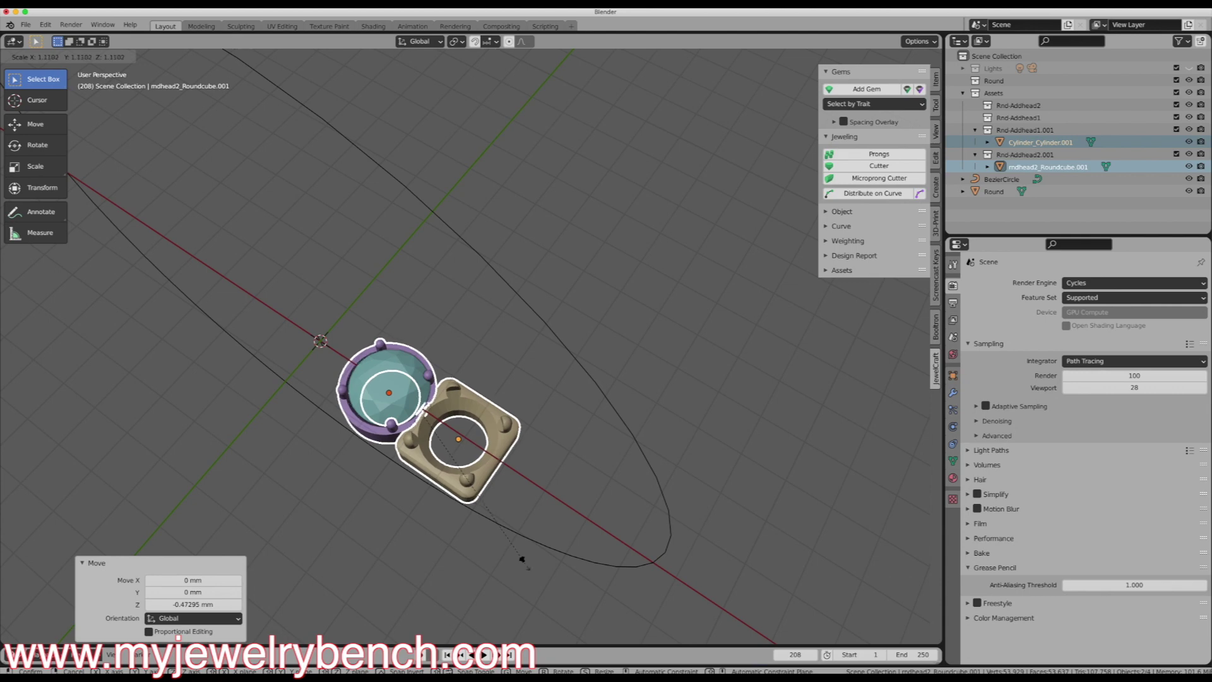
{"action": "left_click", "coordinate": [525, 562]}
{"action": "middle_click_drag", "start_coordinate": [526, 562], "coordinate": [427, 411]}
Delete the Round test gem
{"action": "left_click", "coordinate": [363, 367]}
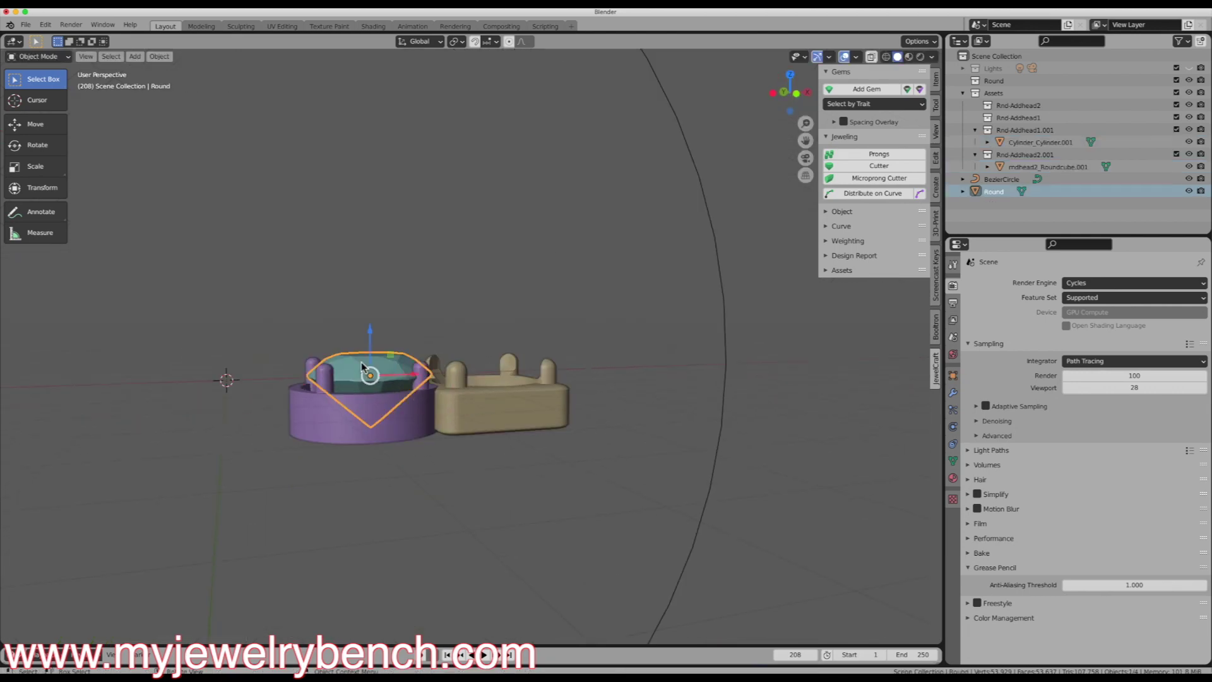
{"action": "key", "text": "x"}
{"action": "left_click", "coordinate": [361, 362]}
{"action": "scroll", "coordinate": [358, 344], "scroll_direction": "down", "scroll_amount": 3}
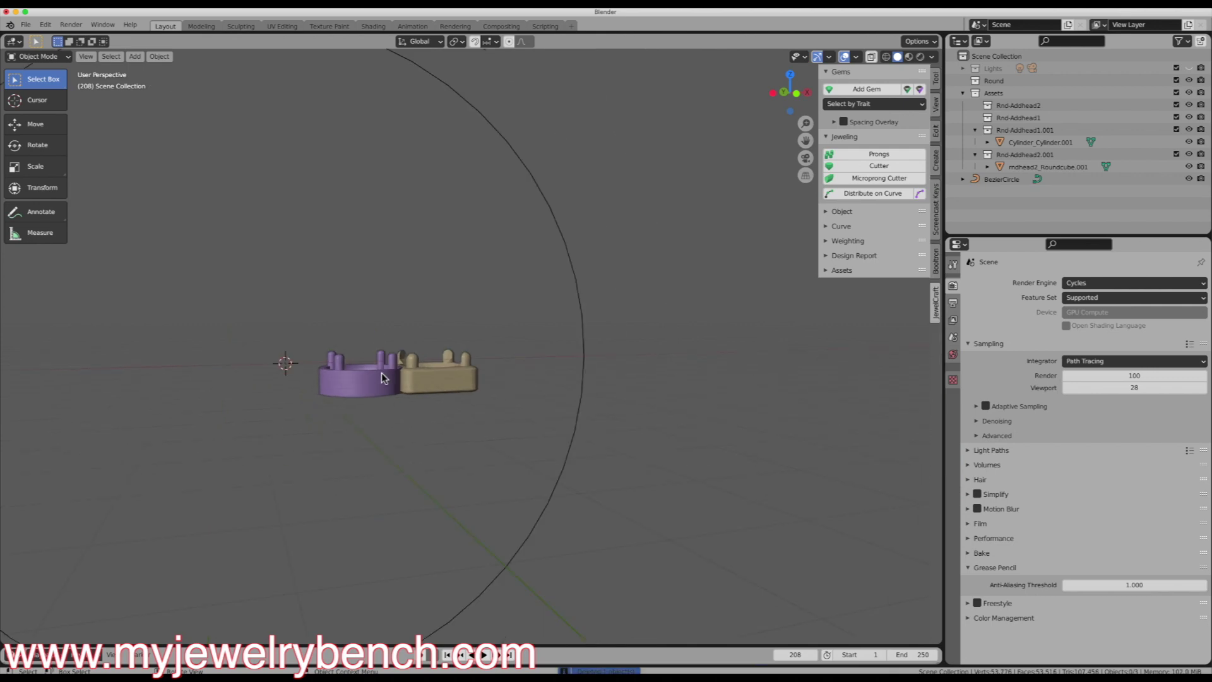
{"action": "middle_click_drag", "start_coordinate": [382, 378], "coordinate": [389, 386]}
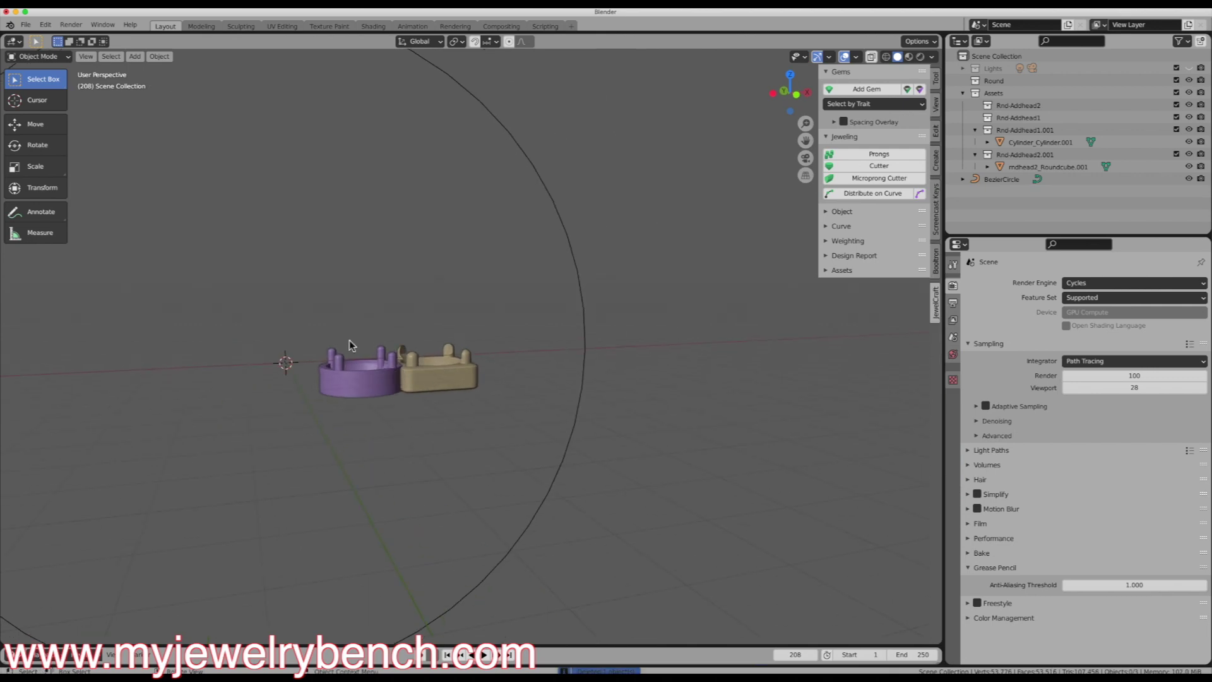
{"action": "scroll", "coordinate": [405, 476], "scroll_direction": "down", "scroll_amount": 3}
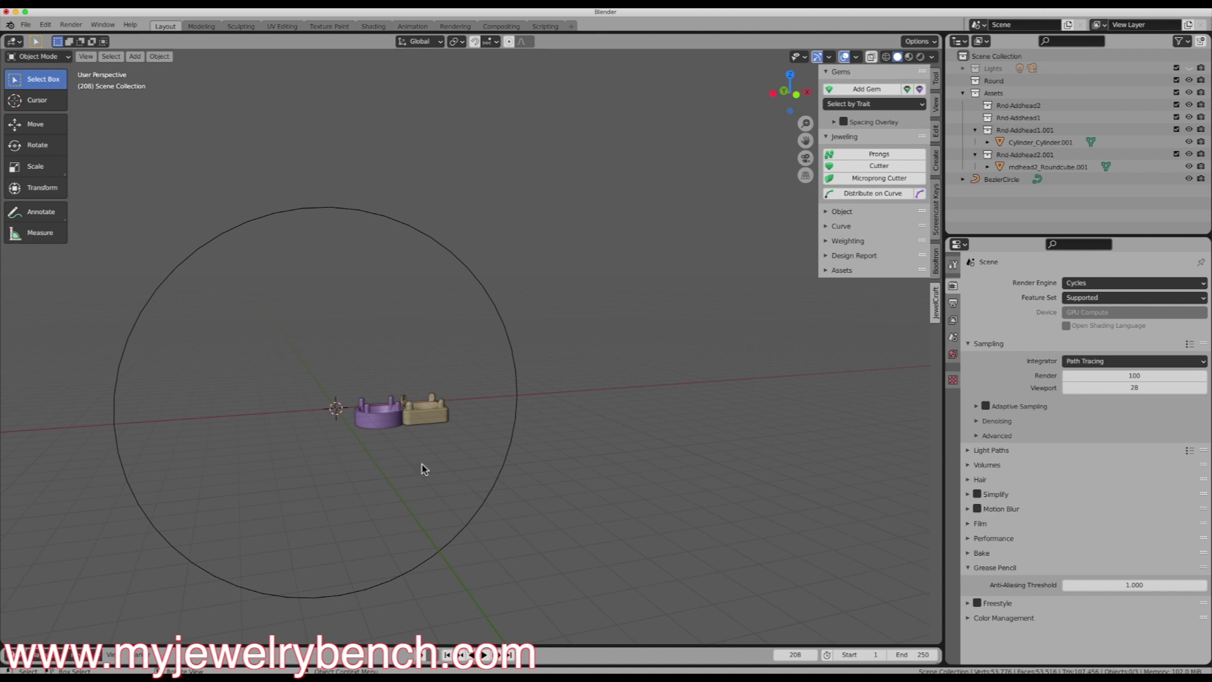
Inspect the square prong head's mesh in Edit Mode
{"action": "left_click", "coordinate": [440, 423]}
{"action": "key", "text": "Tab"}
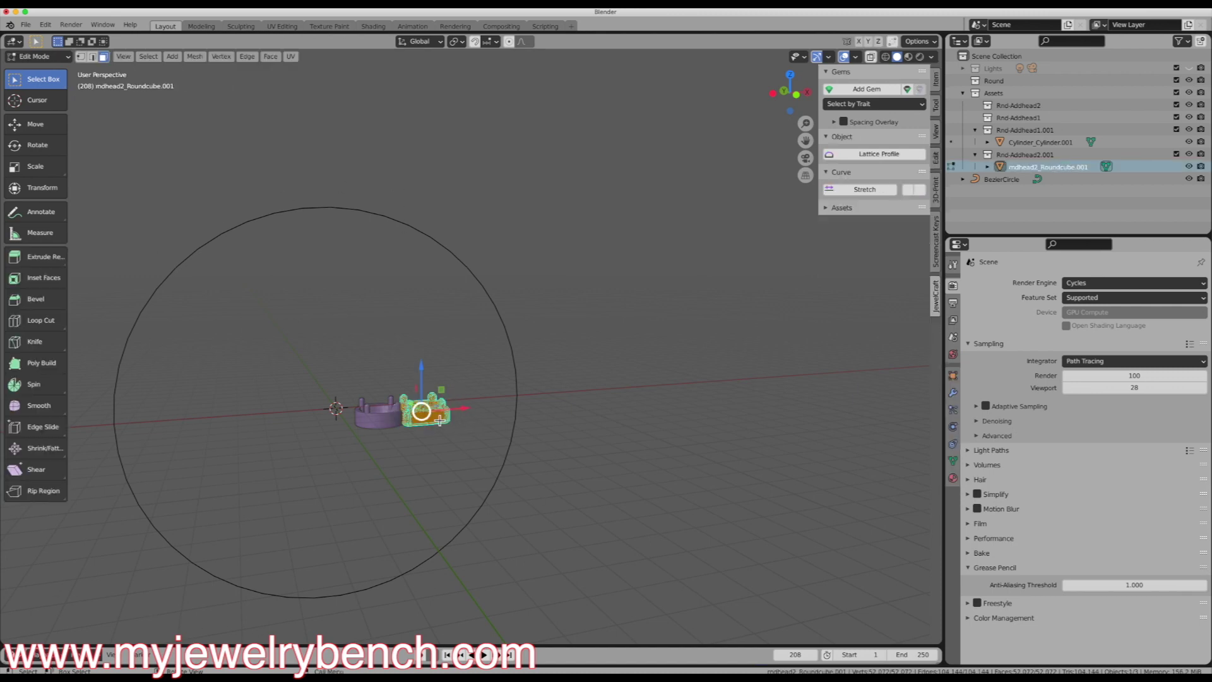
{"action": "scroll", "coordinate": [440, 422], "scroll_direction": "up", "scroll_amount": 6}
{"action": "scroll", "coordinate": [404, 423], "scroll_direction": "up", "scroll_amount": 3}
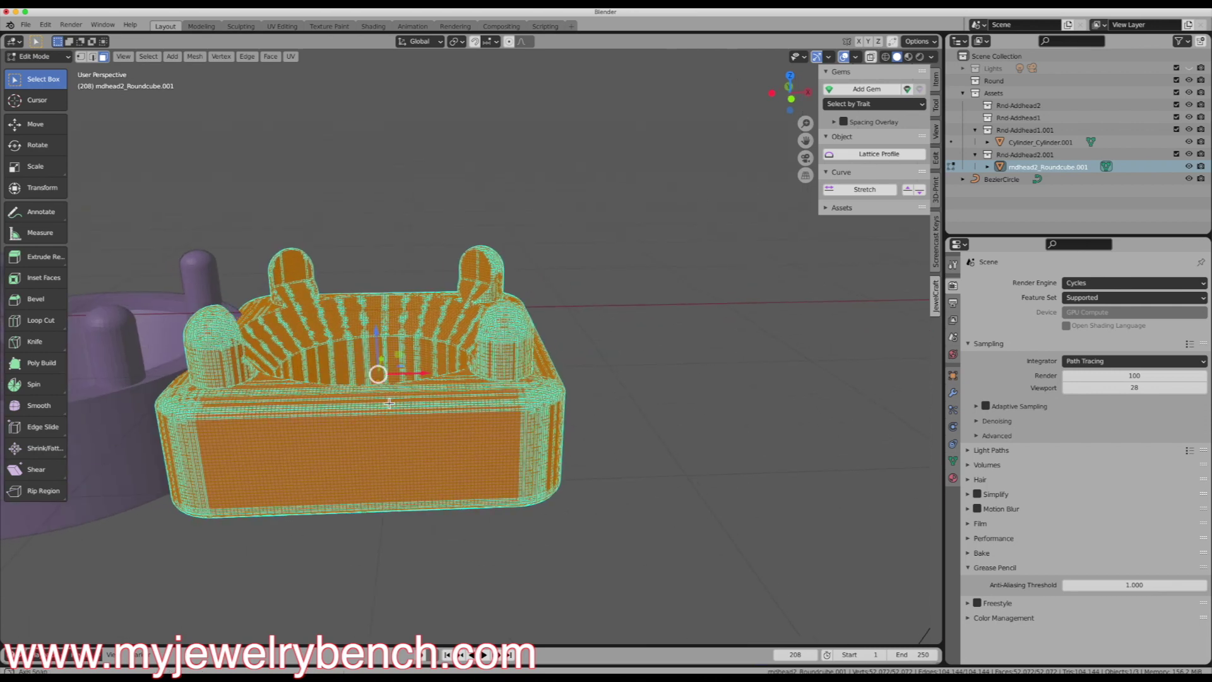
{"action": "middle_click_drag", "start_coordinate": [389, 403], "coordinate": [352, 309]}
{"action": "scroll", "coordinate": [454, 485], "scroll_direction": "down", "scroll_amount": 4}
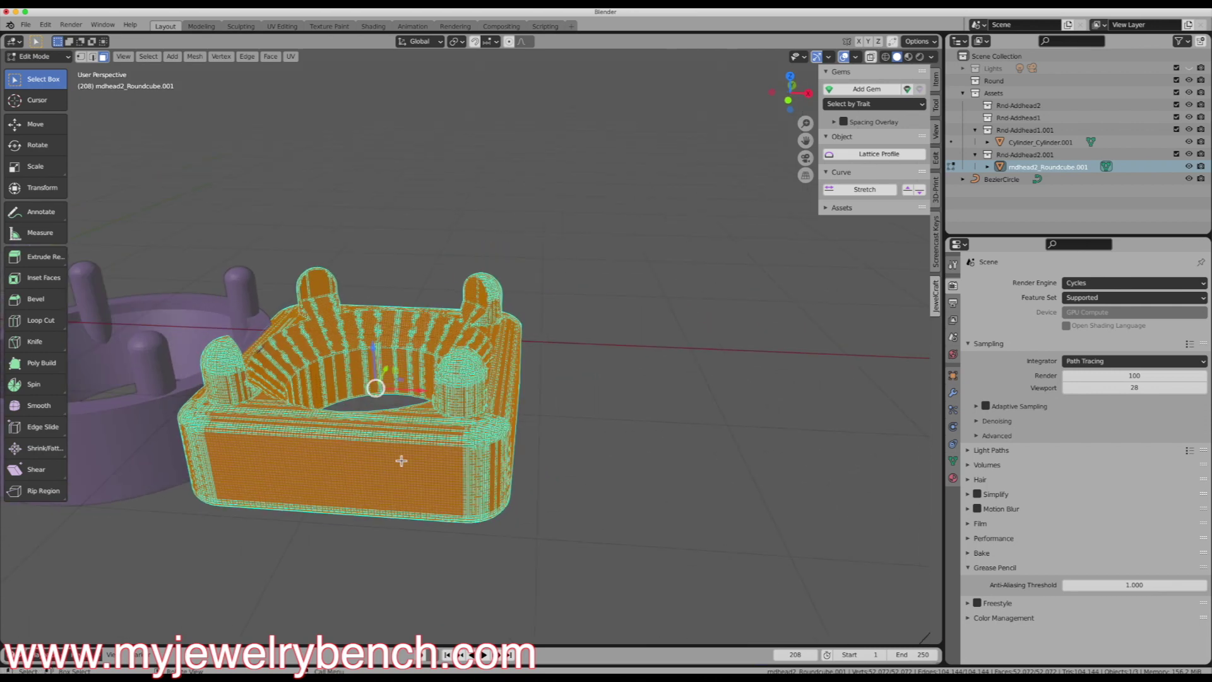
{"action": "left_click", "coordinate": [169, 434]}
{"action": "key", "text": "Tab"}
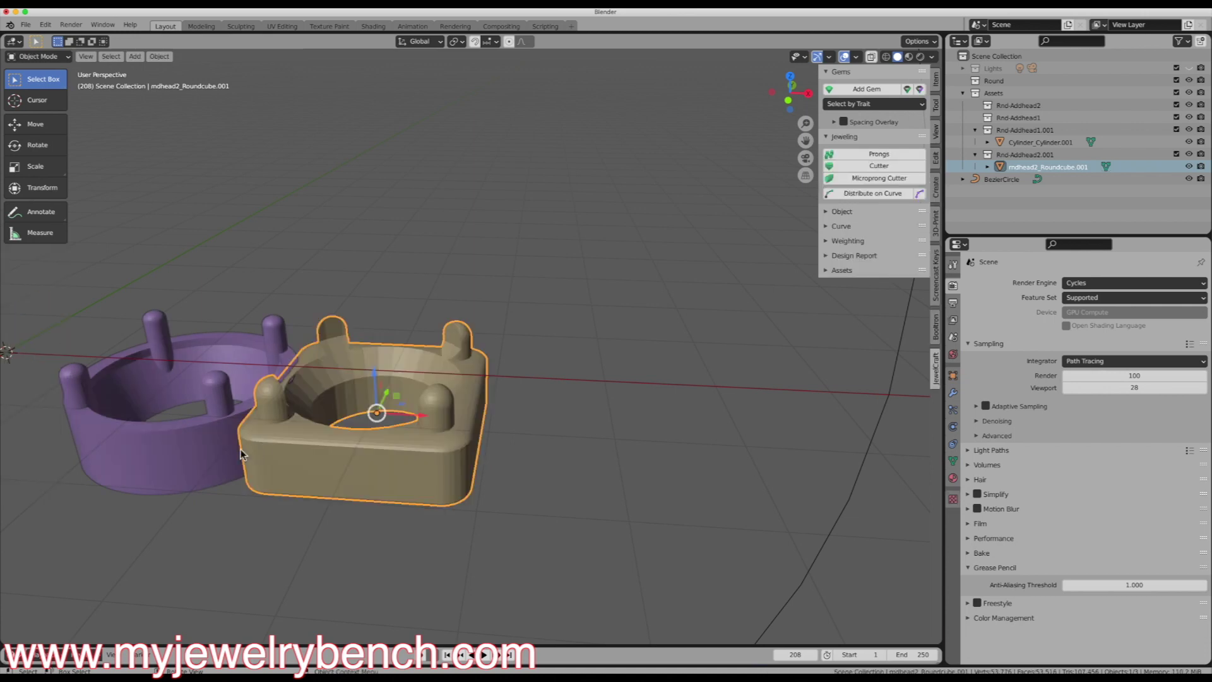
Inspect the round prong head's mesh in Edit Mode, then return to Object Mode
{"action": "left_click", "coordinate": [150, 457]}
{"action": "key", "text": "Tab"}
{"action": "middle_click_drag", "start_coordinate": [153, 459], "coordinate": [281, 434]}
{"action": "scroll", "coordinate": [282, 435], "scroll_direction": "up", "scroll_amount": 5}
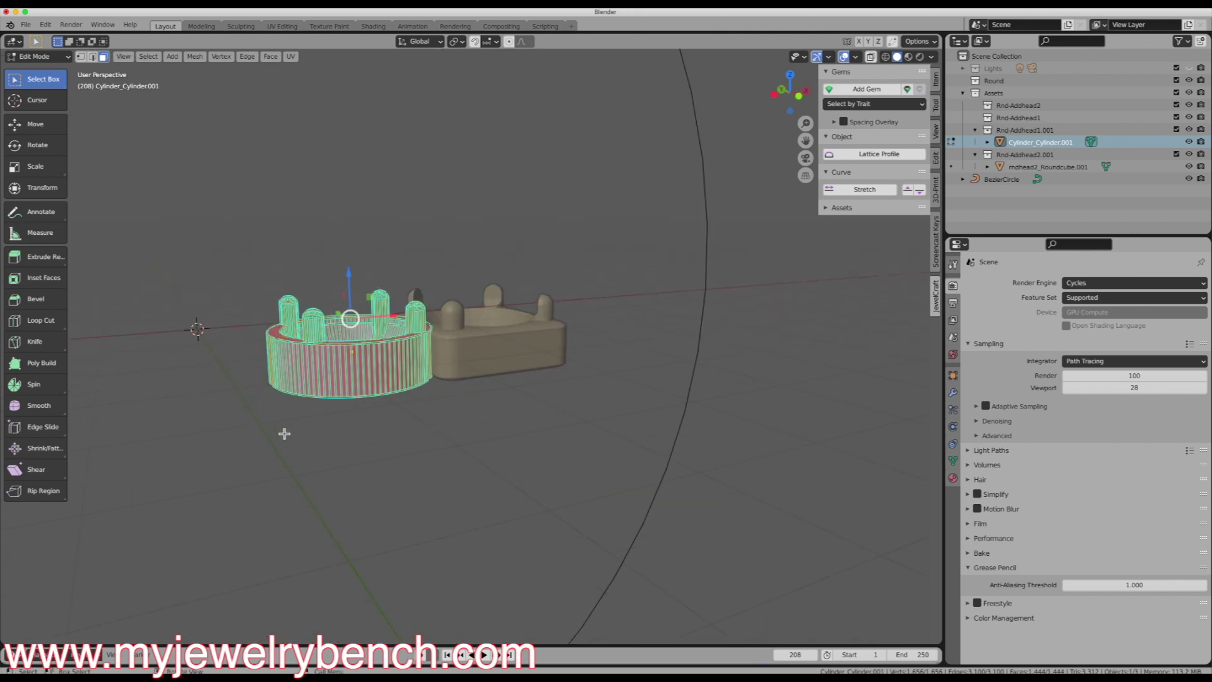
{"action": "key", "text": "Tab"}
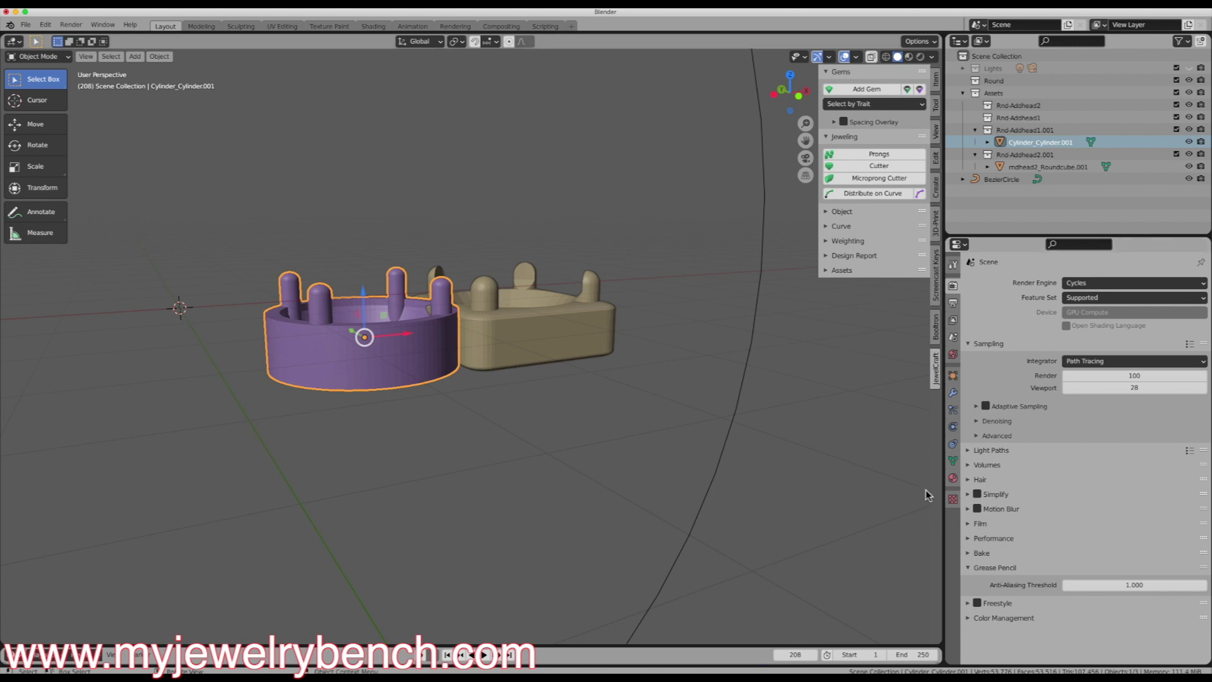
Add a Remesh modifier to the round head in Sharp mode with octree depth 8
{"action": "left_click", "coordinate": [953, 392]}
{"action": "left_click", "coordinate": [1010, 282]}
{"action": "left_click", "coordinate": [976, 441]}
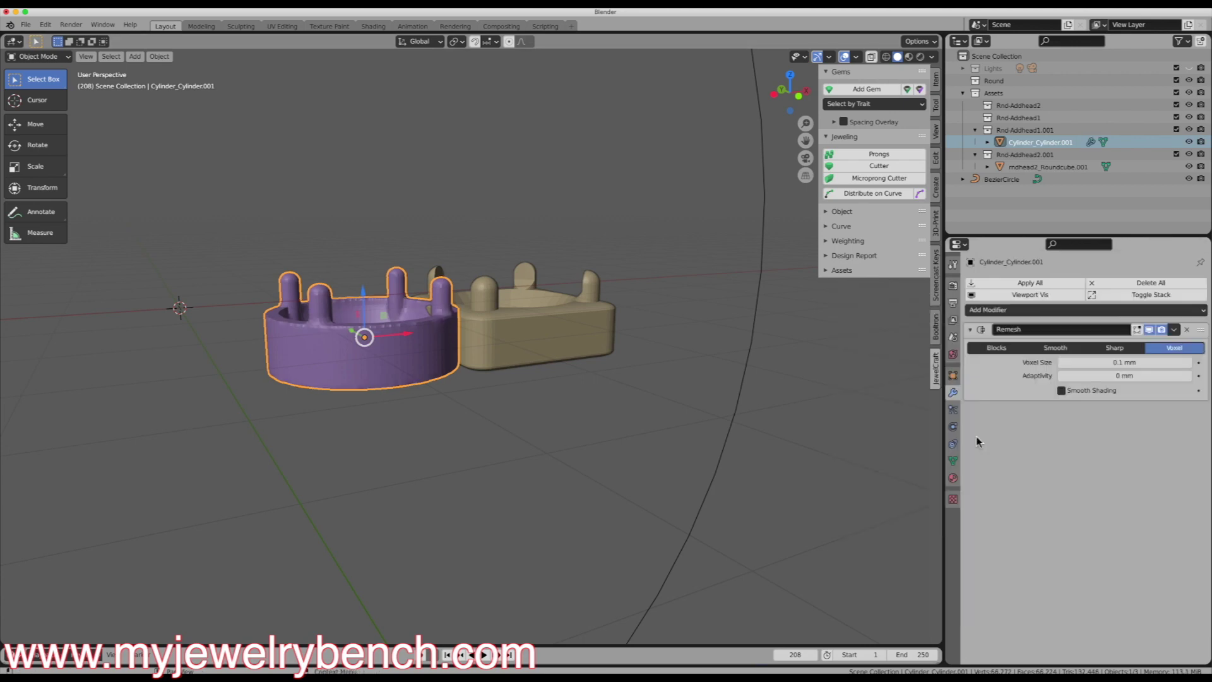
{"action": "left_click", "coordinate": [1188, 363]}
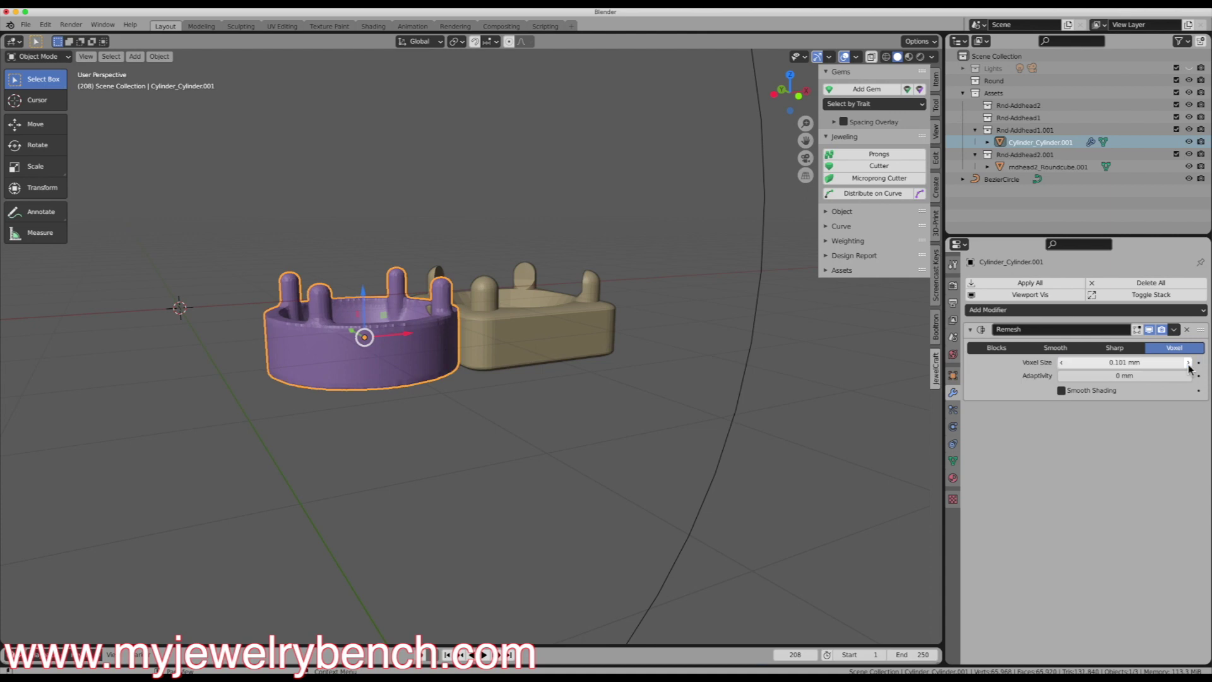
{"action": "left_click", "coordinate": [1115, 348]}
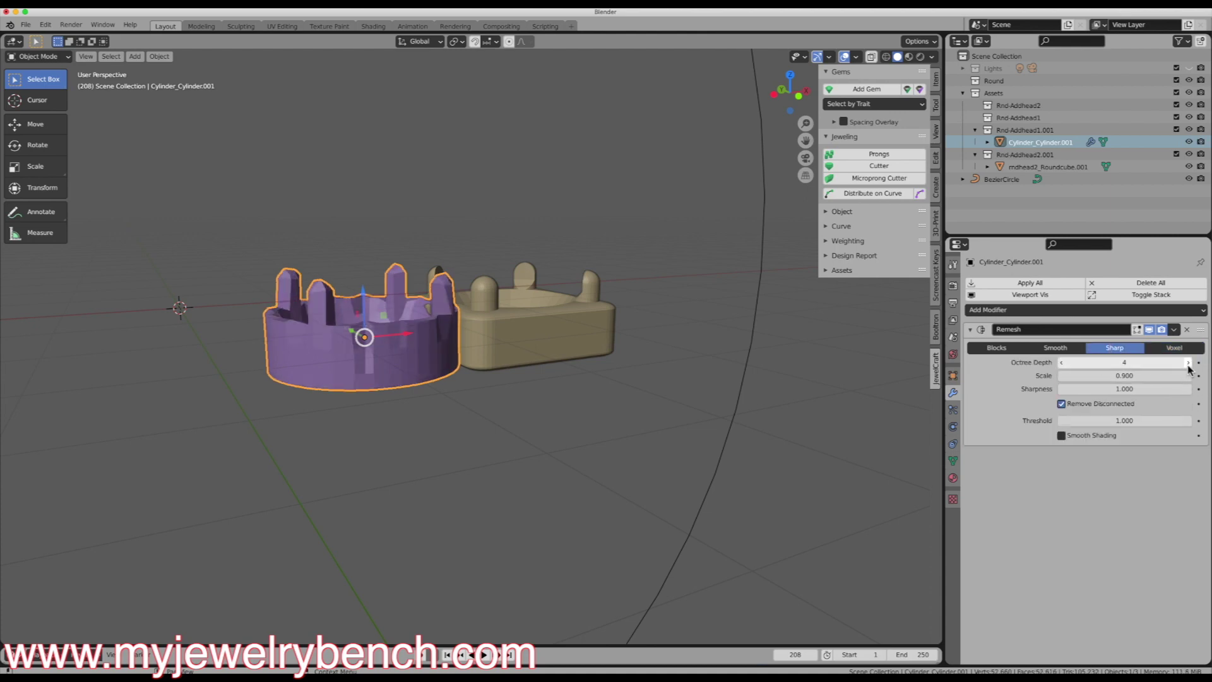
{"action": "left_click", "coordinate": [1189, 362]}
{"action": "left_click", "coordinate": [1188, 362]}
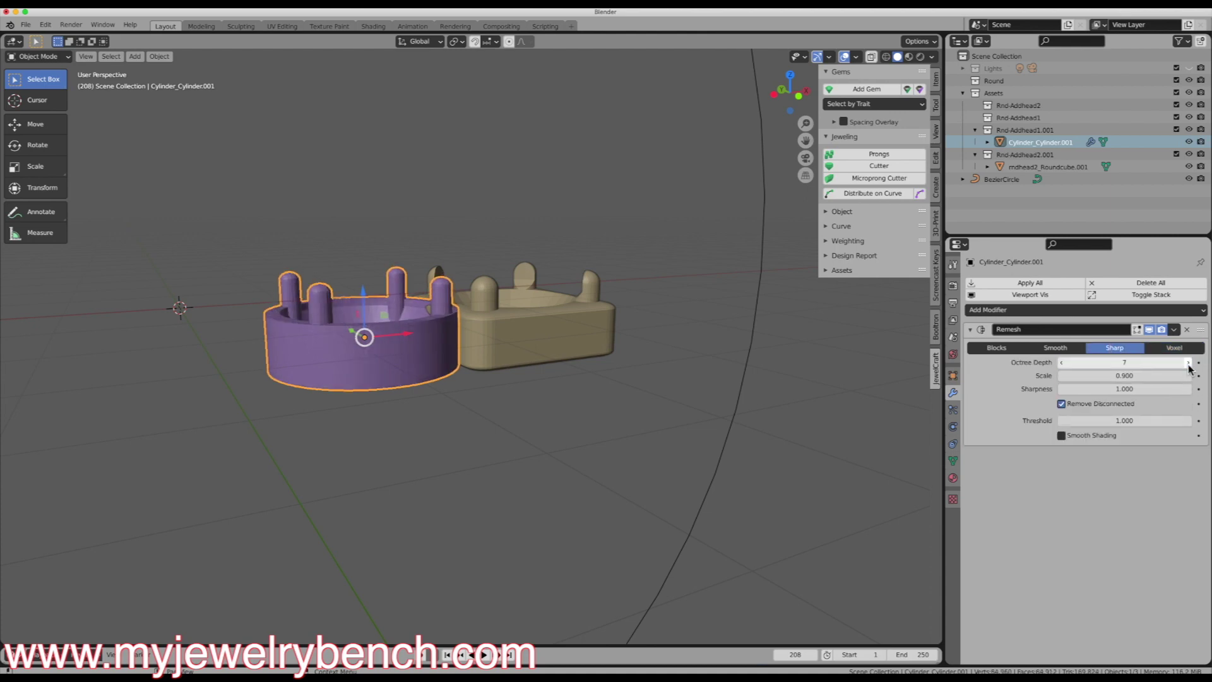
{"action": "left_click", "coordinate": [1189, 363]}
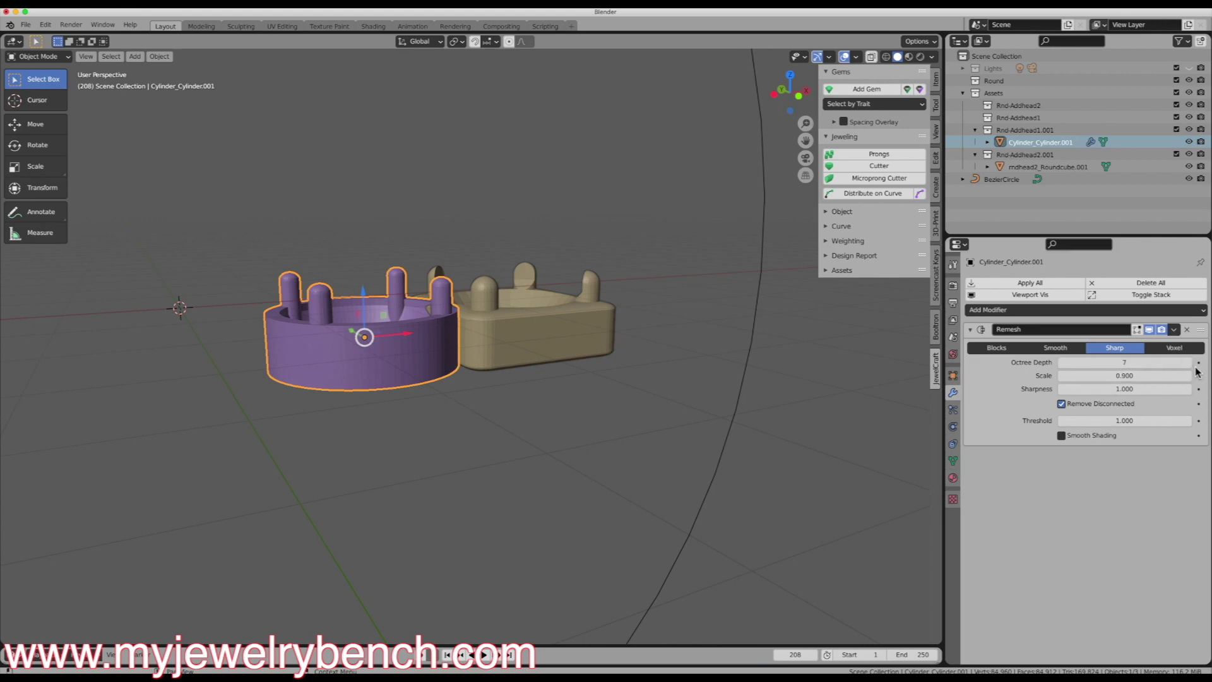
{"action": "left_click", "coordinate": [1188, 363]}
Apply the Remesh modifier and check the round head's new mesh in Edit Mode
{"action": "left_click", "coordinate": [1173, 331]}
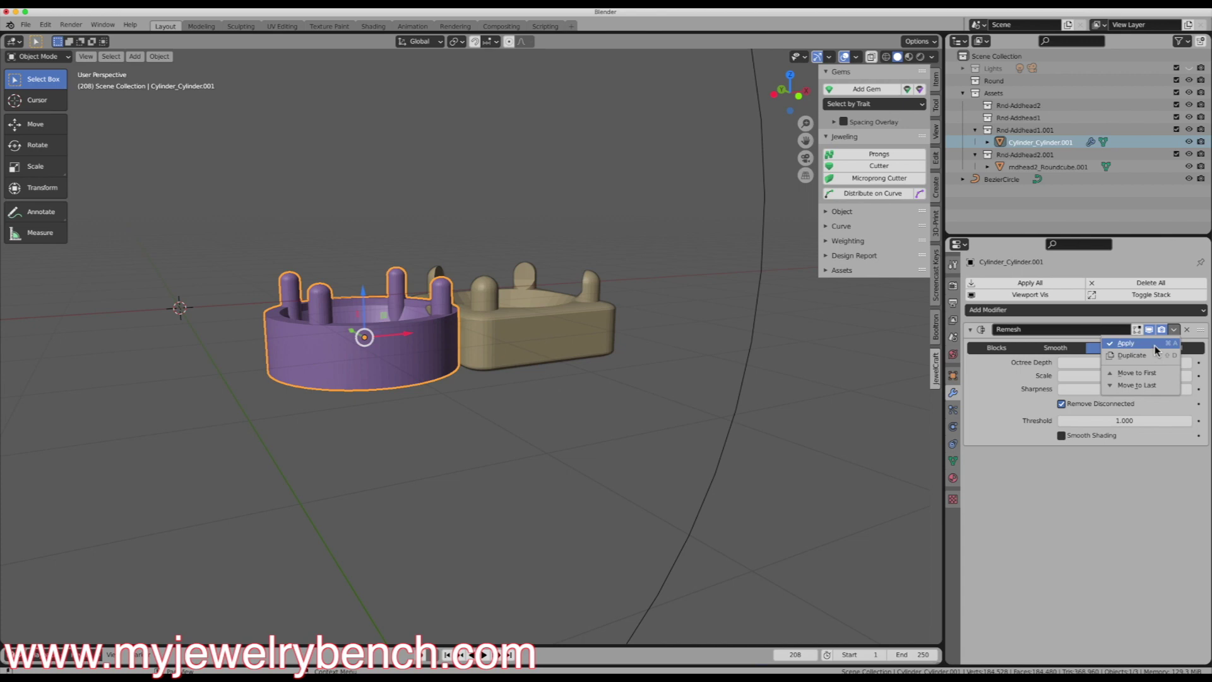
{"action": "left_click", "coordinate": [1155, 345]}
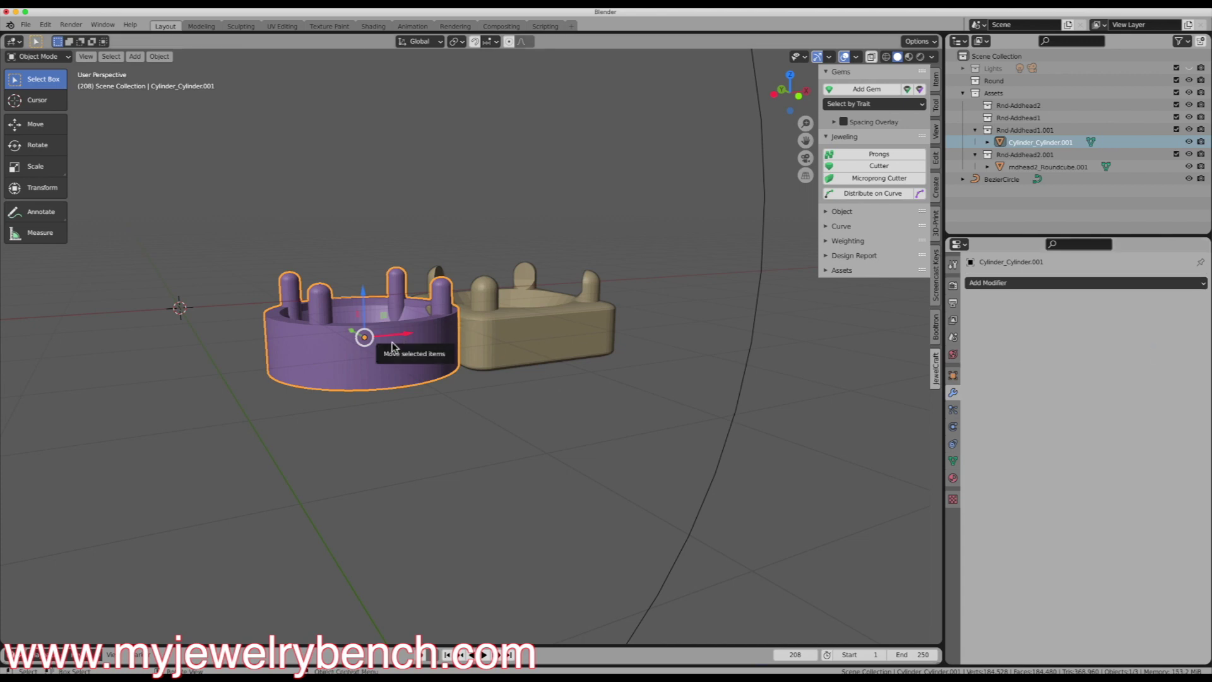
{"action": "key", "text": "Tab"}
{"action": "middle_click_drag", "start_coordinate": [376, 351], "coordinate": [376, 360]}
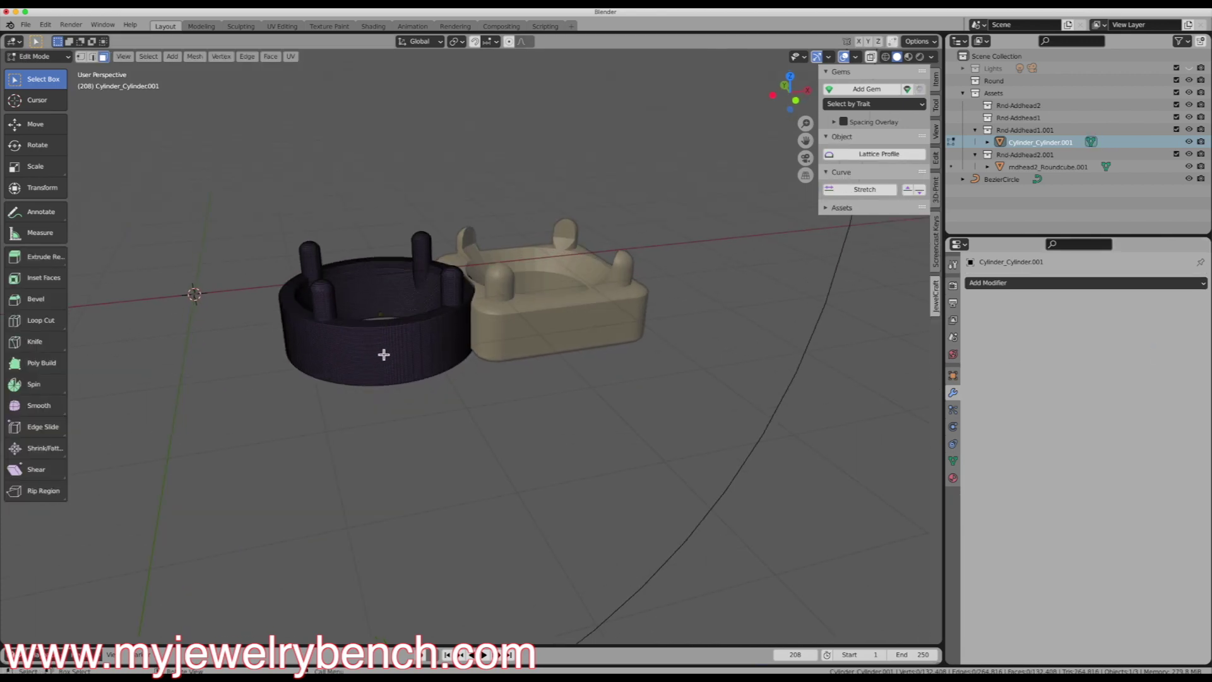
{"action": "scroll", "coordinate": [382, 354], "scroll_direction": "up", "scroll_amount": 3}
{"action": "scroll", "coordinate": [387, 348], "scroll_direction": "up", "scroll_amount": 1}
{"action": "key", "text": "Tab"}
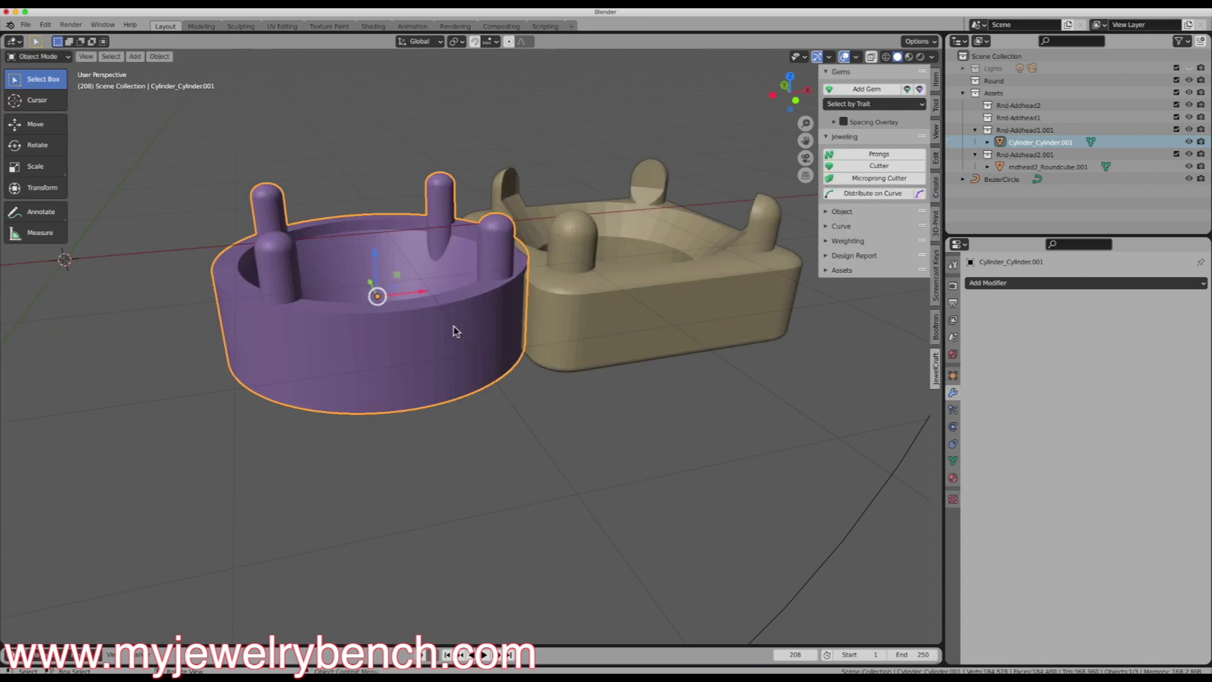
{"action": "left_click", "coordinate": [569, 315]}
Add a Sharp Remesh modifier at octree depth 6 to the square head
{"action": "middle_click_drag", "start_coordinate": [570, 318], "coordinate": [745, 253]}
{"action": "left_click", "coordinate": [1076, 283]}
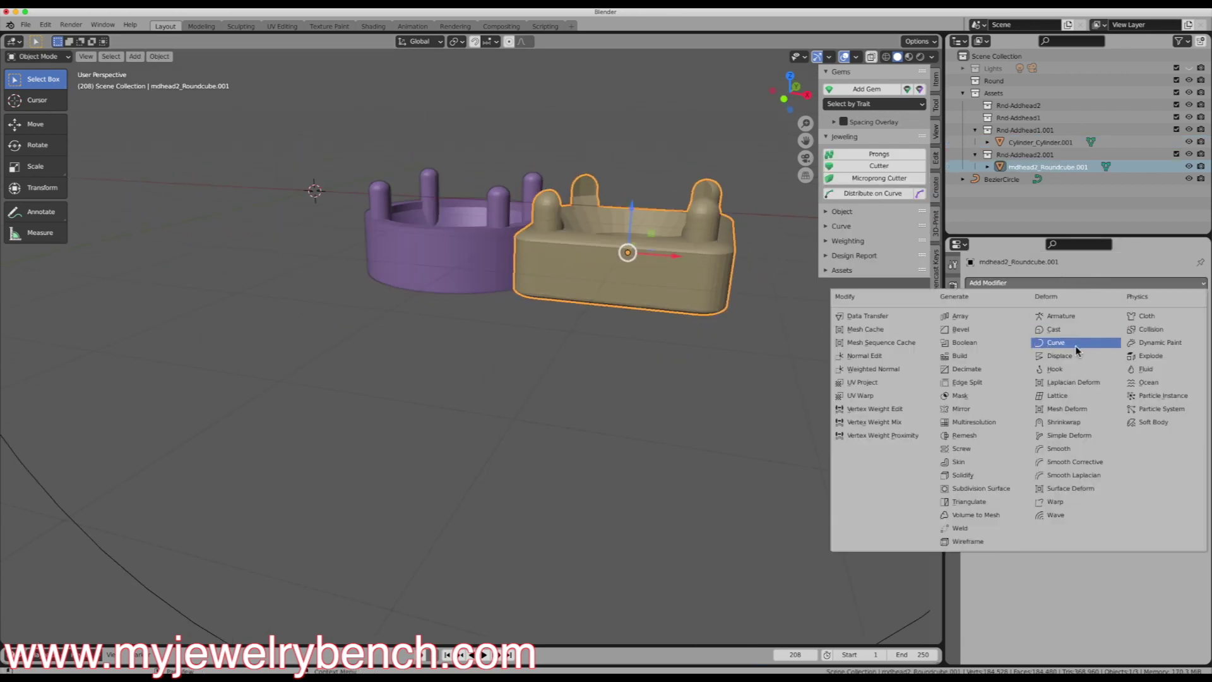
{"action": "left_click", "coordinate": [972, 435]}
{"action": "left_click", "coordinate": [1130, 347]}
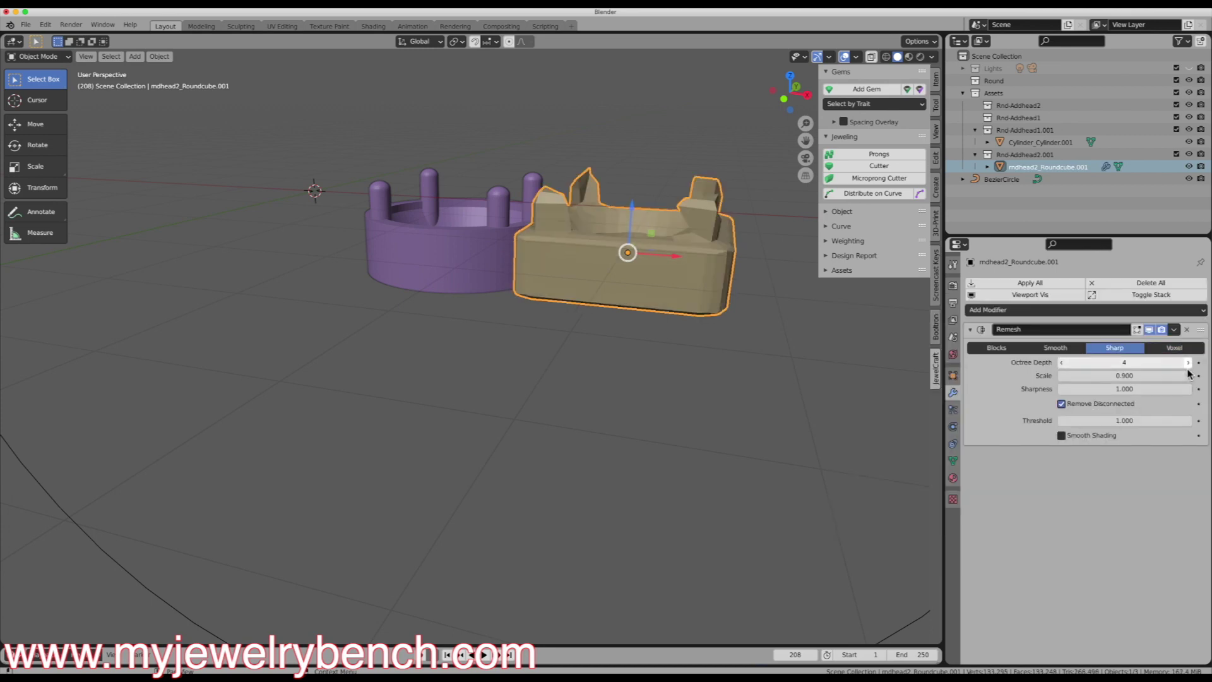
{"action": "left_click", "coordinate": [1189, 365]}
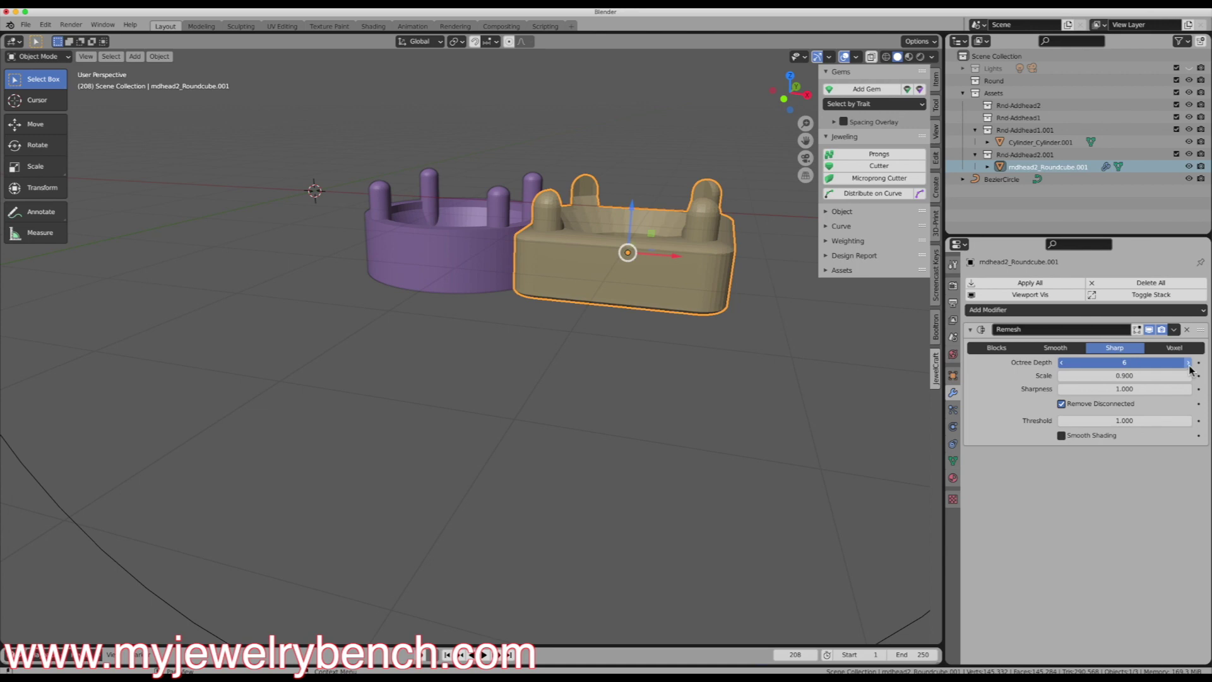
{"action": "left_click", "coordinate": [1189, 366]}
Apply the Remesh and check the square head's mesh in Edit Mode
{"action": "left_click", "coordinate": [1174, 330]}
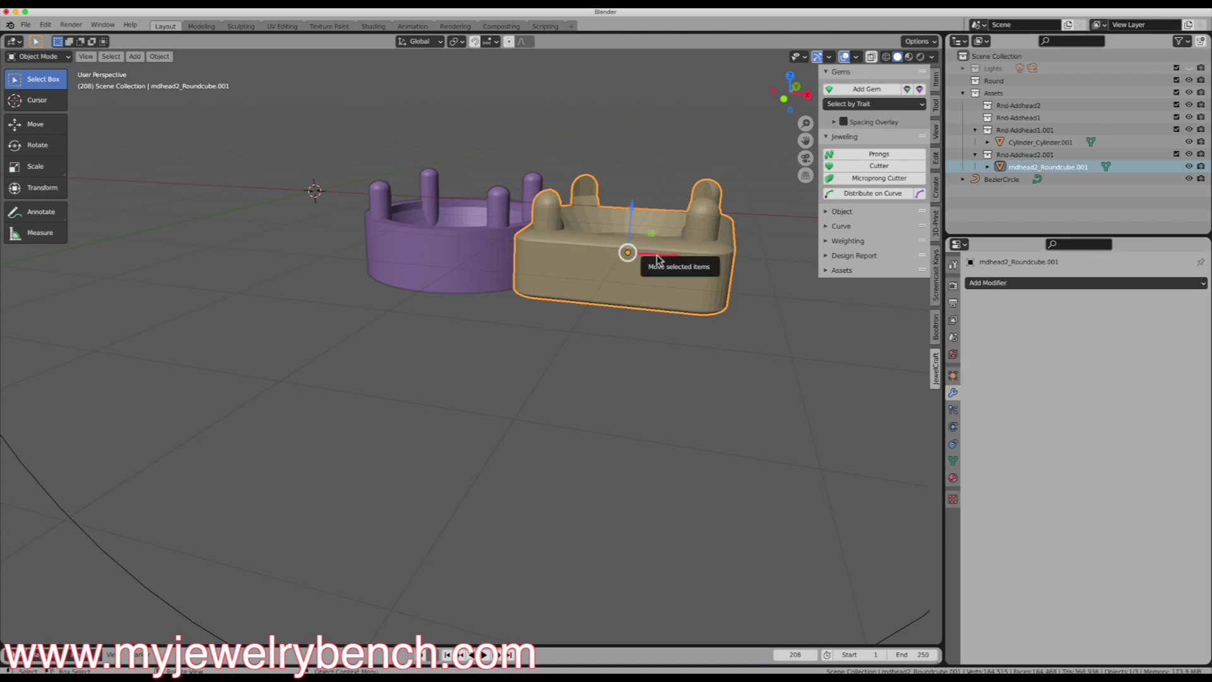
{"action": "key", "text": "Tab"}
{"action": "middle_click_drag", "start_coordinate": [640, 271], "coordinate": [651, 271]}
{"action": "key", "text": "Tab"}
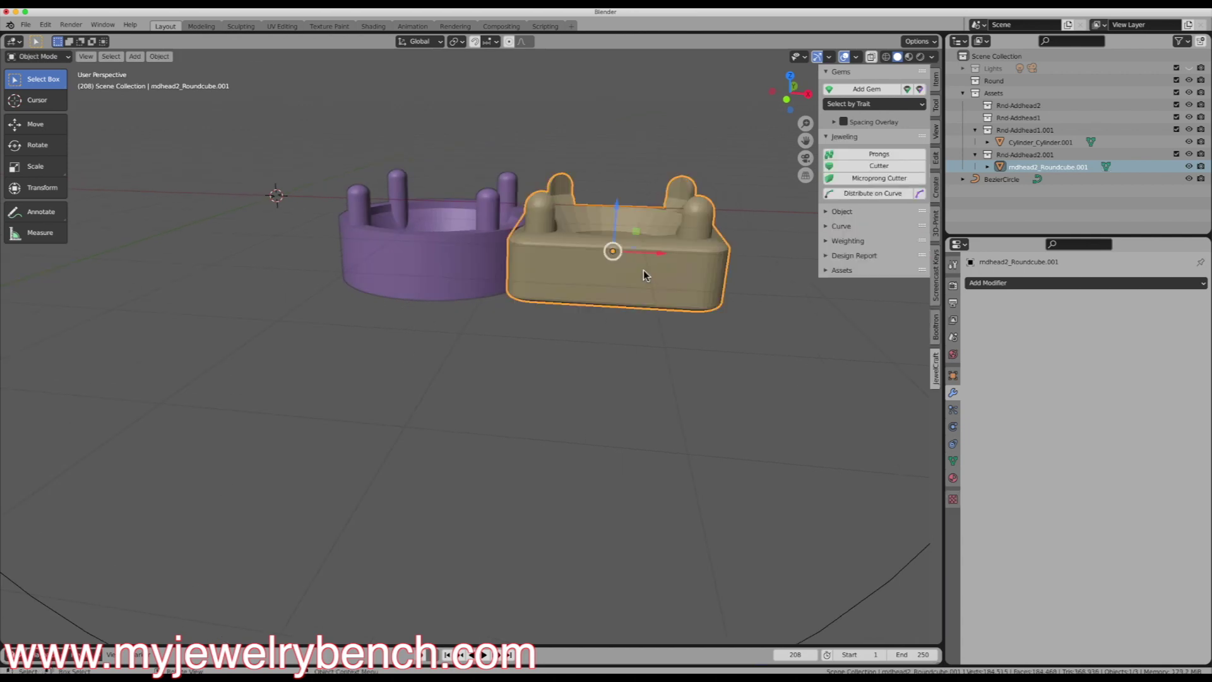
{"action": "scroll", "coordinate": [530, 296], "scroll_direction": "down", "scroll_amount": 4}
{"action": "middle_click_drag", "start_coordinate": [531, 297], "coordinate": [495, 324]}
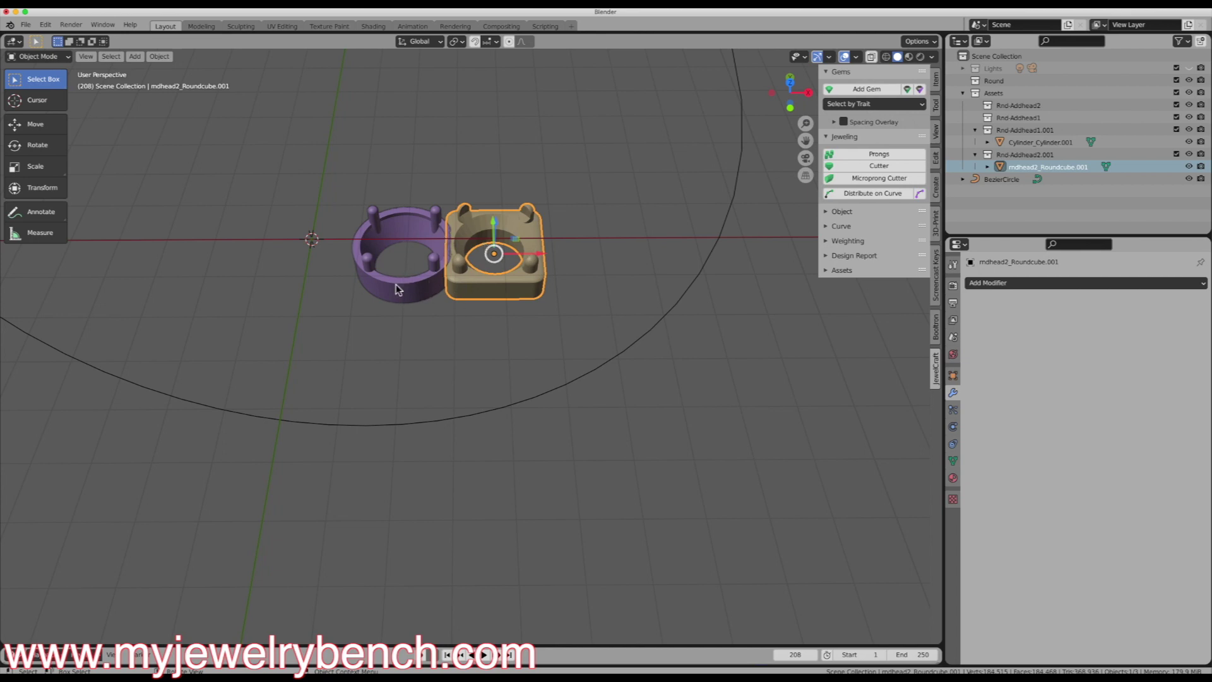
Select the round and square prong heads and join them into one object with Ctrl+J
{"action": "left_click", "coordinate": [449, 284]}
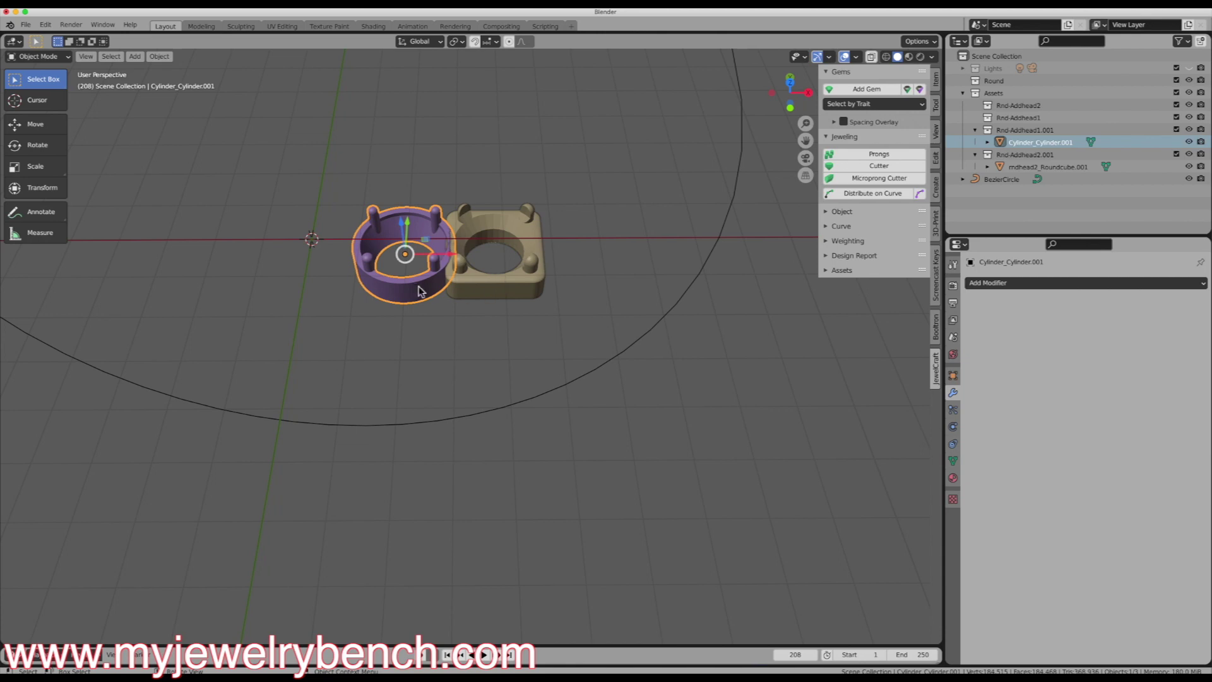
{"action": "scroll", "coordinate": [455, 293], "scroll_direction": "down", "scroll_amount": 3}
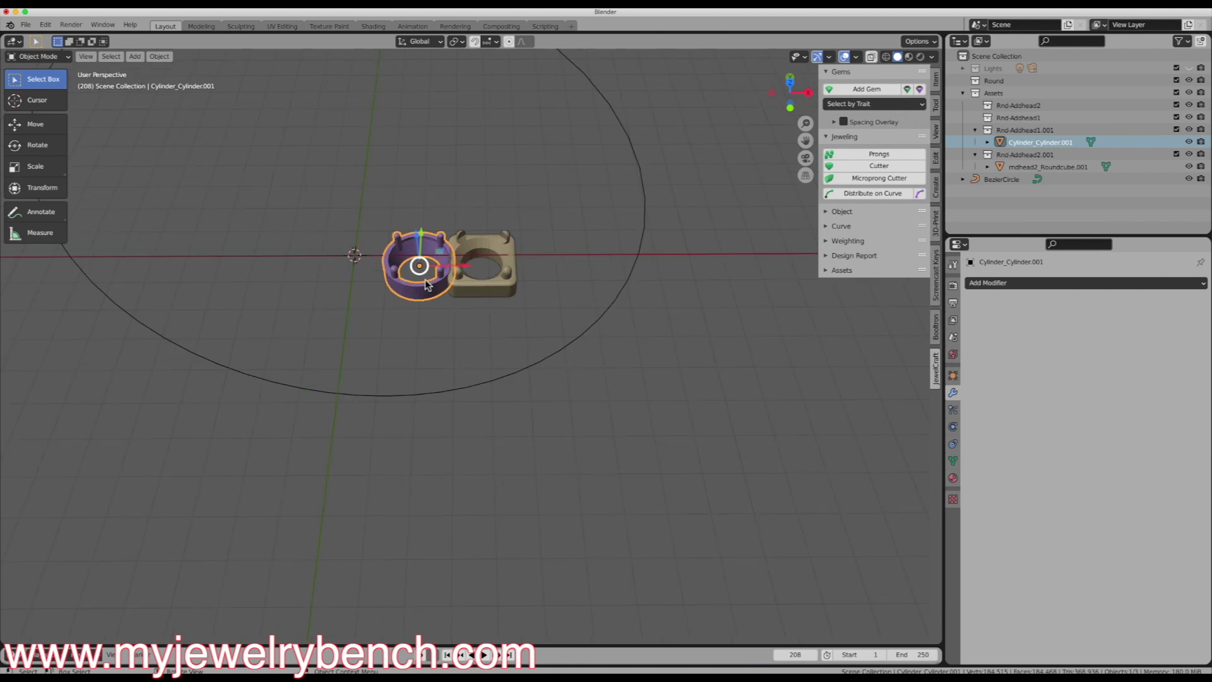
{"action": "left_click", "coordinate": [471, 286], "text": "shift"}
{"action": "scroll", "coordinate": [473, 284], "scroll_direction": "up", "scroll_amount": 2}
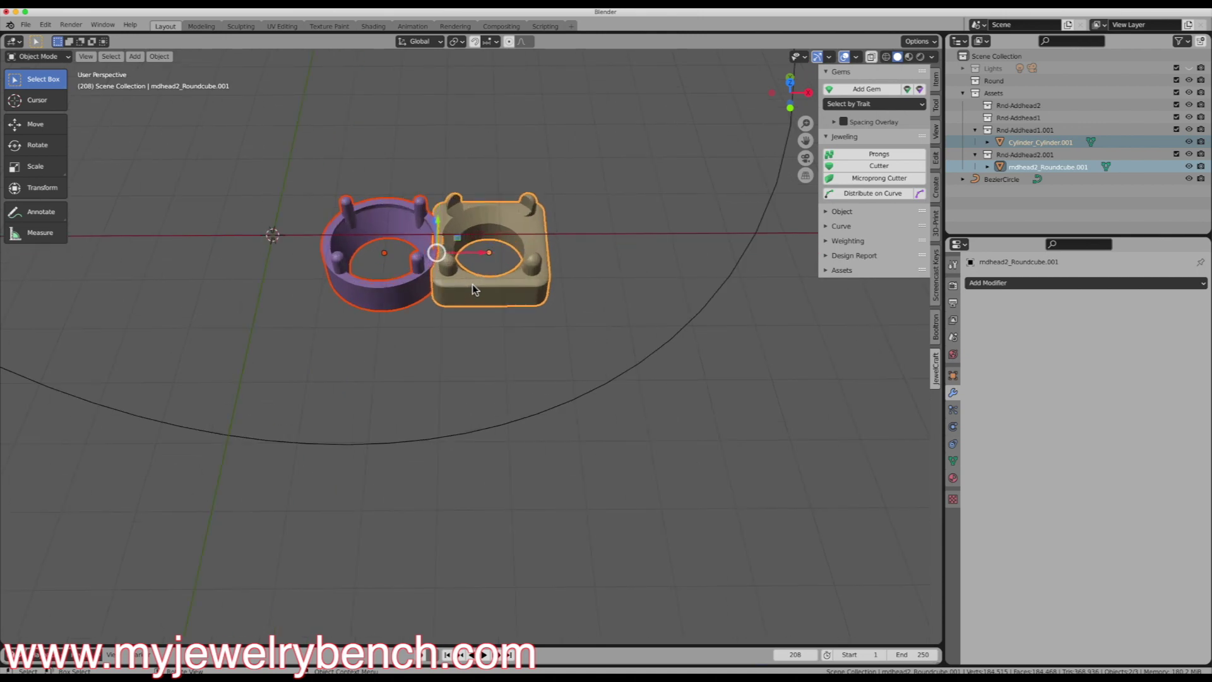
{"action": "key", "text": "ctrl+j"}
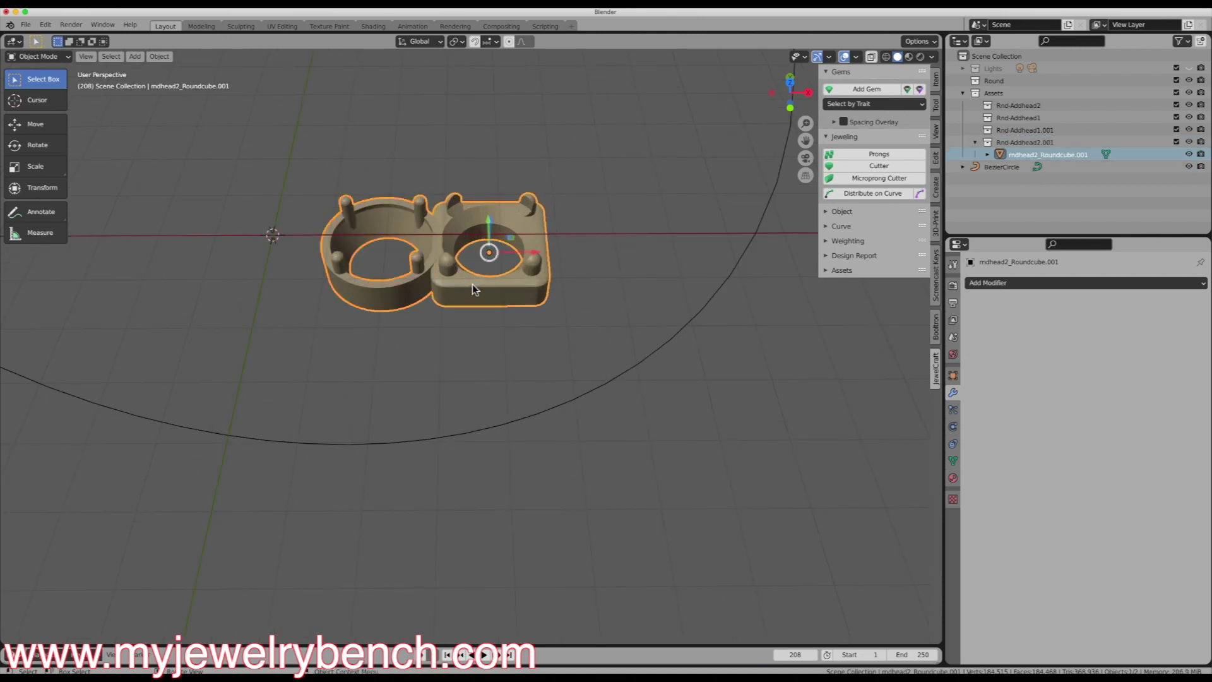
Set the joined heads' origin to Center of Mass (Volume)
{"action": "mouse_move", "coordinate": [472, 284]}
{"action": "middle_mouse_down"}
{"action": "mouse_move", "coordinate": [456, 155]}
{"action": "mouse_move", "coordinate": [453, 285]}
{"action": "middle_mouse_up"}
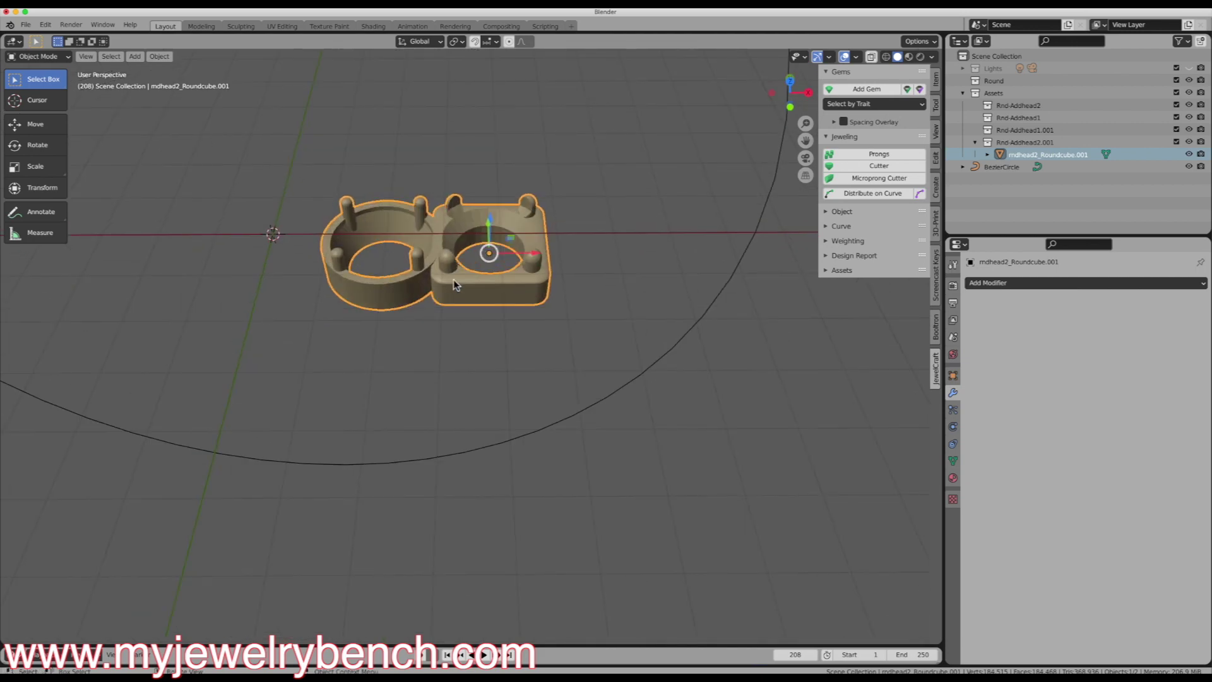
{"action": "right_click", "coordinate": [442, 221]}
{"action": "mouse_move", "coordinate": [390, 253]}
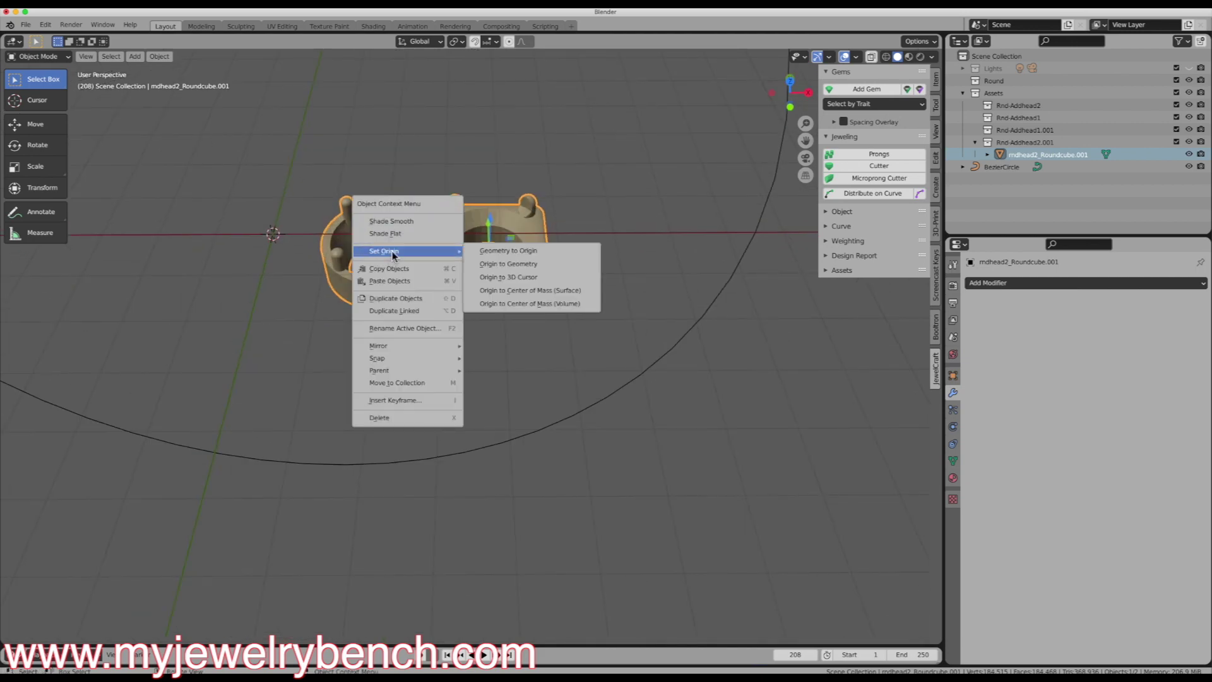
{"action": "left_click", "coordinate": [540, 303]}
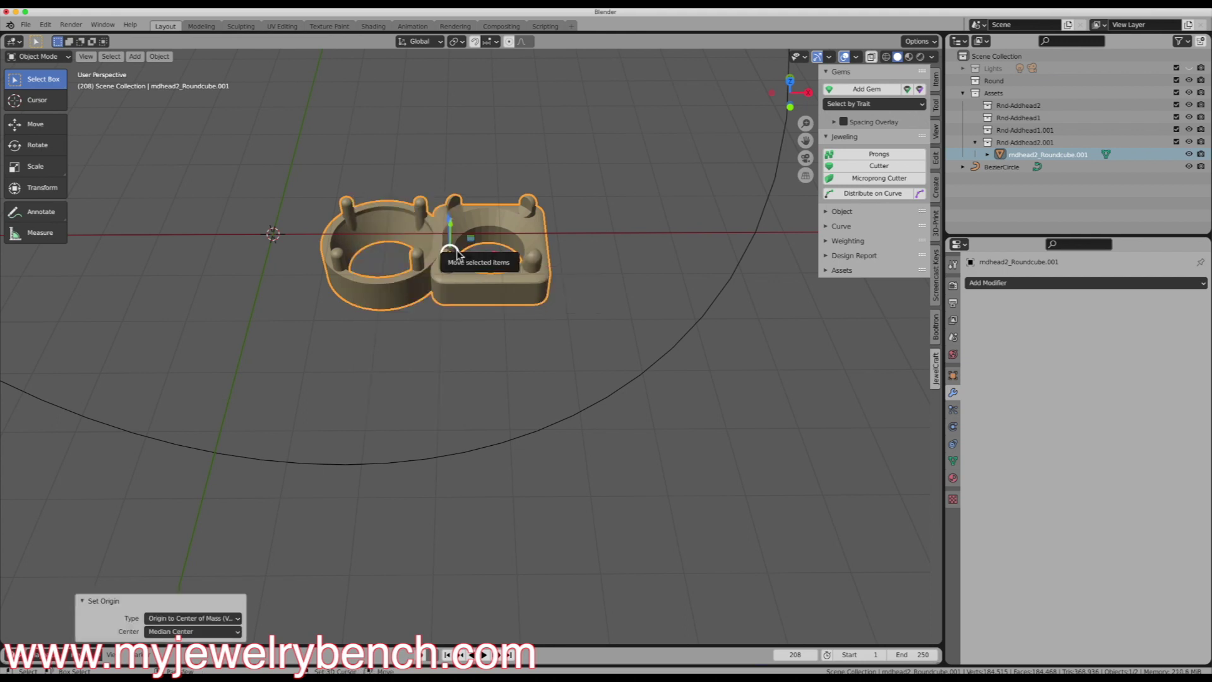
Snap the joined heads onto the 3D cursor with Selection to Cursor, checking in Front Orthographic view
{"action": "key", "text": "shift+s"}
{"action": "left_click", "coordinate": [464, 186]}
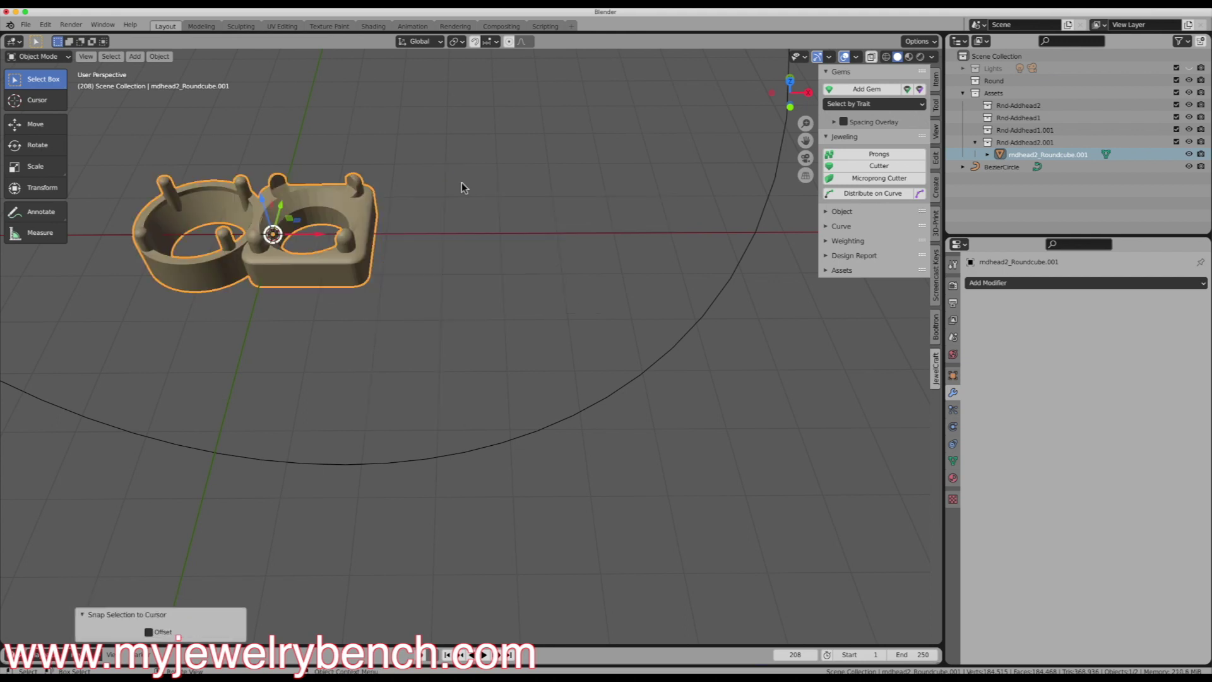
{"action": "middle_click_drag", "start_coordinate": [275, 307], "coordinate": [307, 323]}
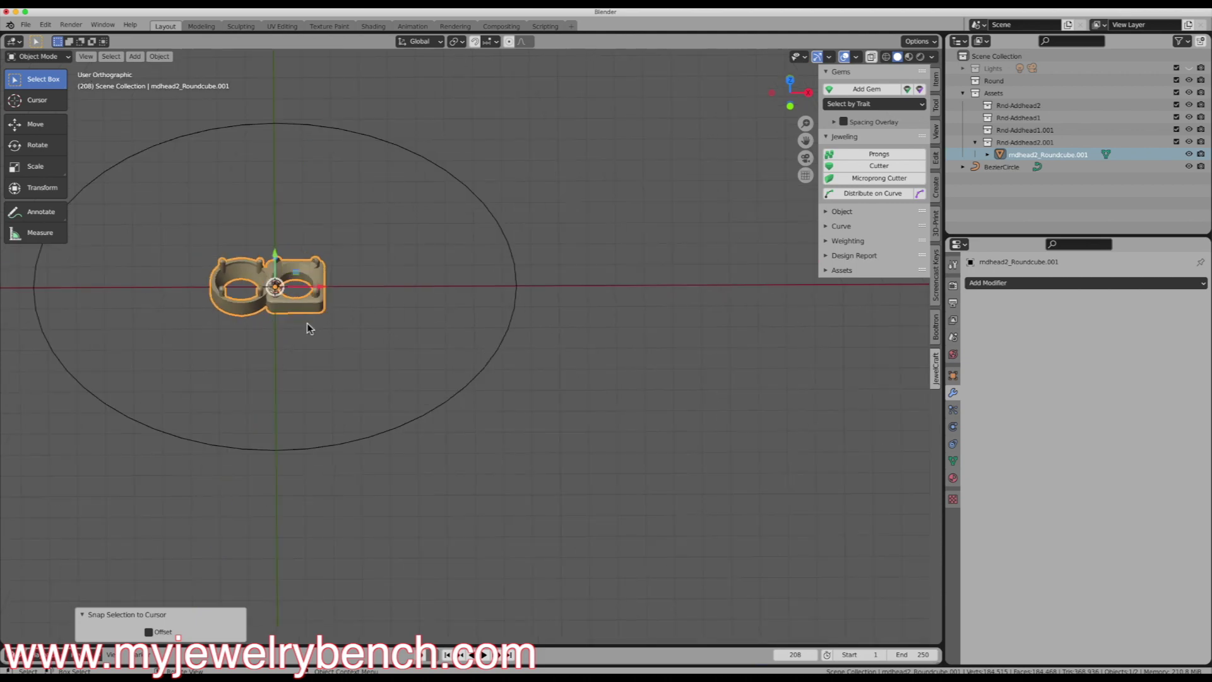
{"action": "key", "text": "KP_1"}
{"action": "scroll", "coordinate": [696, 422], "scroll_direction": "down", "scroll_amount": 3}
{"action": "scroll", "coordinate": [479, 346], "scroll_direction": "up", "scroll_amount": 3}
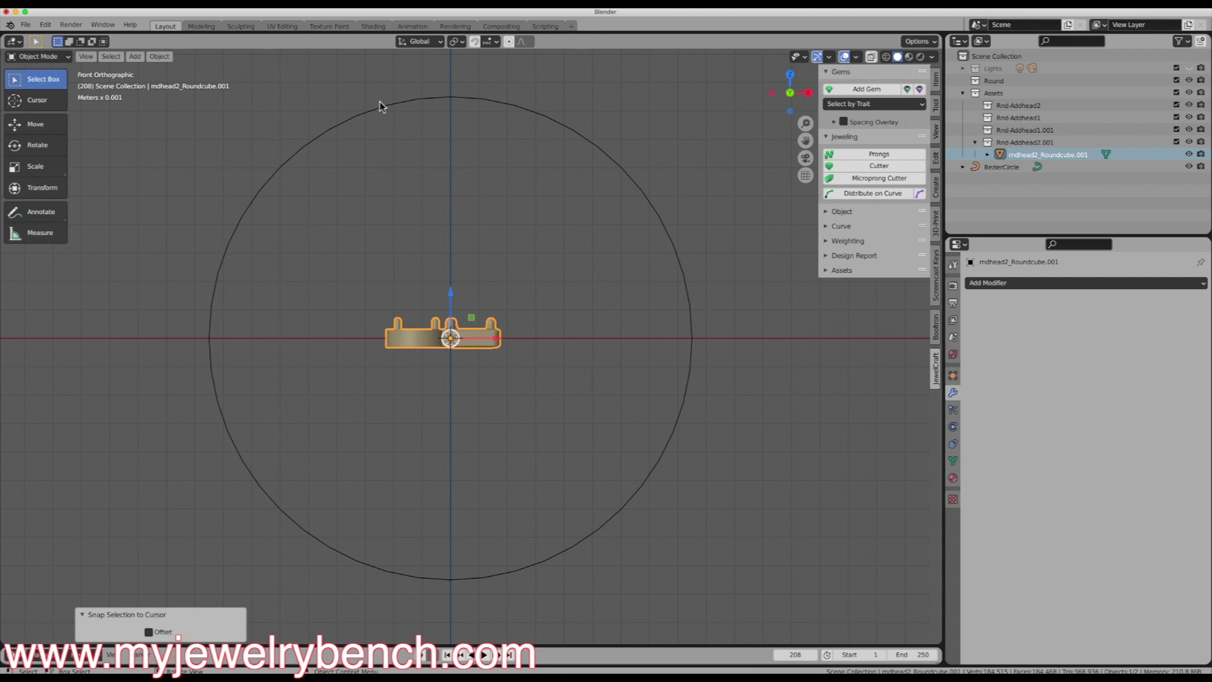
{"action": "mouse_move", "coordinate": [385, 346]}
{"action": "middle_mouse_down"}
{"action": "mouse_move", "coordinate": [441, 362]}
{"action": "mouse_move", "coordinate": [396, 335]}
{"action": "middle_mouse_up"}
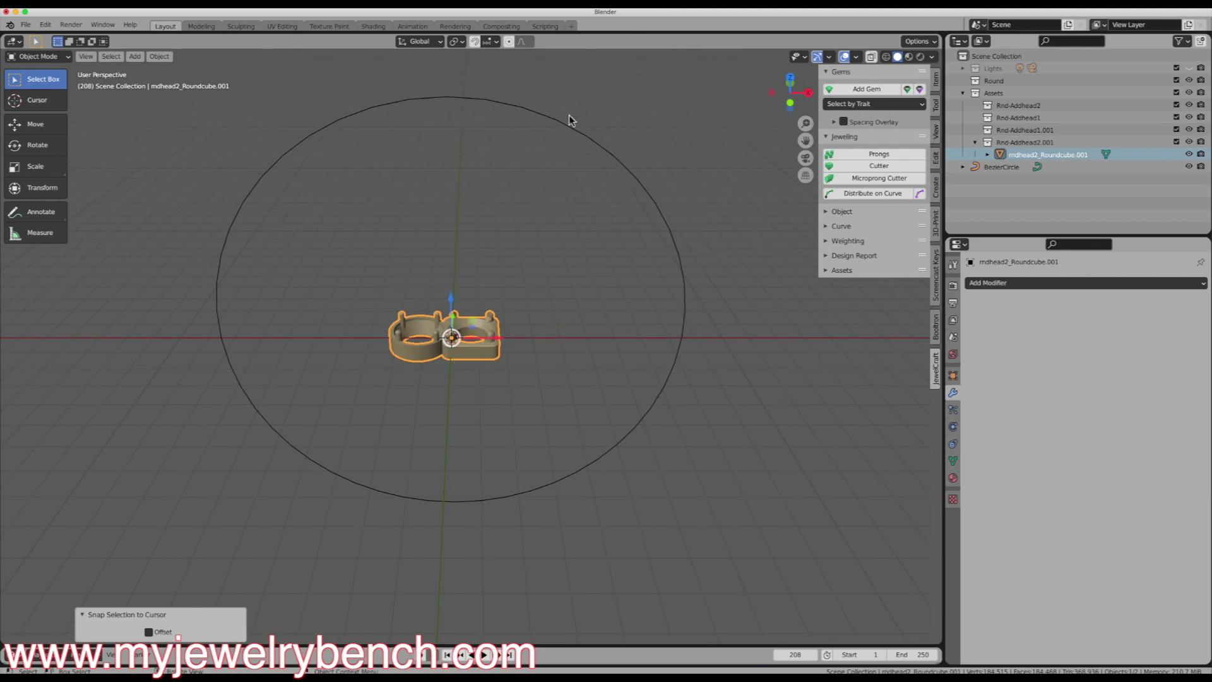
{"action": "left_click", "coordinate": [487, 354]}
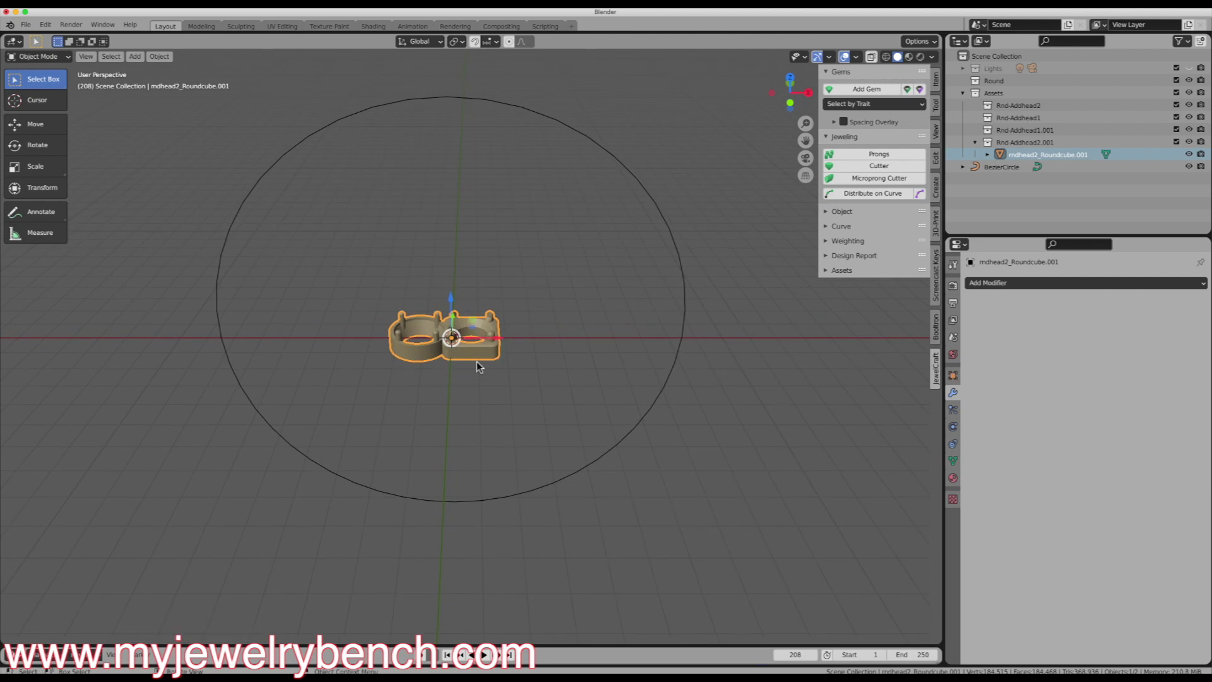
Add a Curve modifier to the joined heads with BezierCircle as the curve object
{"action": "left_click", "coordinate": [989, 283]}
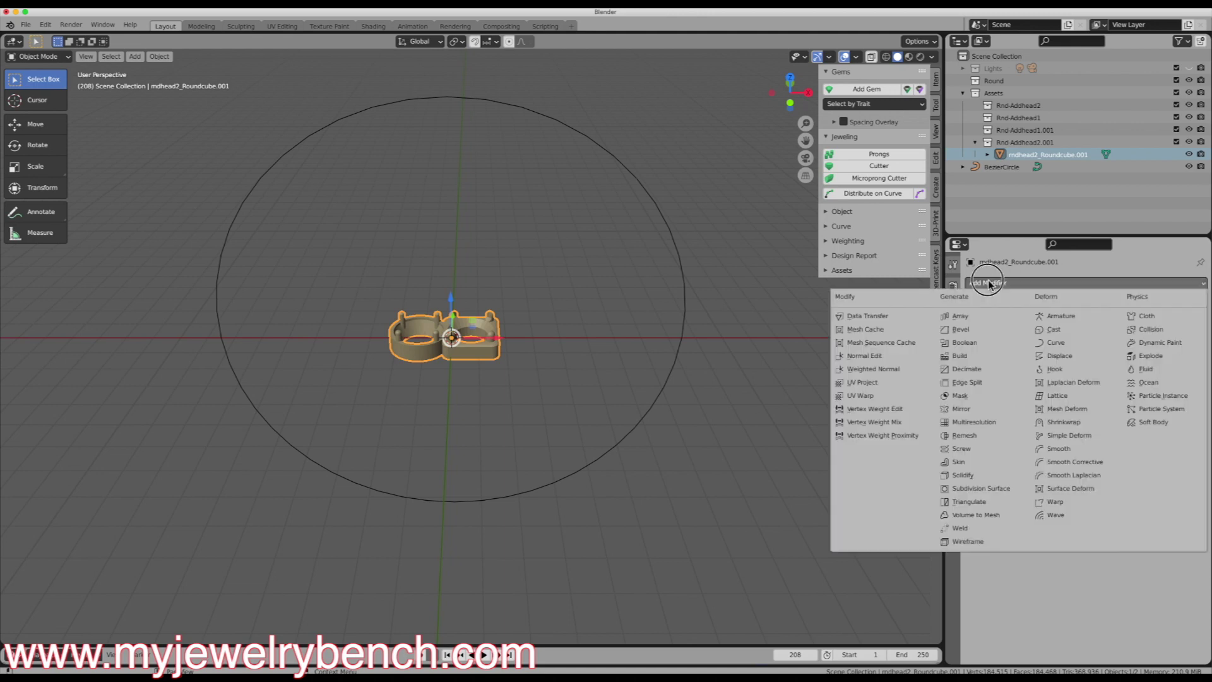
{"action": "left_click", "coordinate": [1097, 342]}
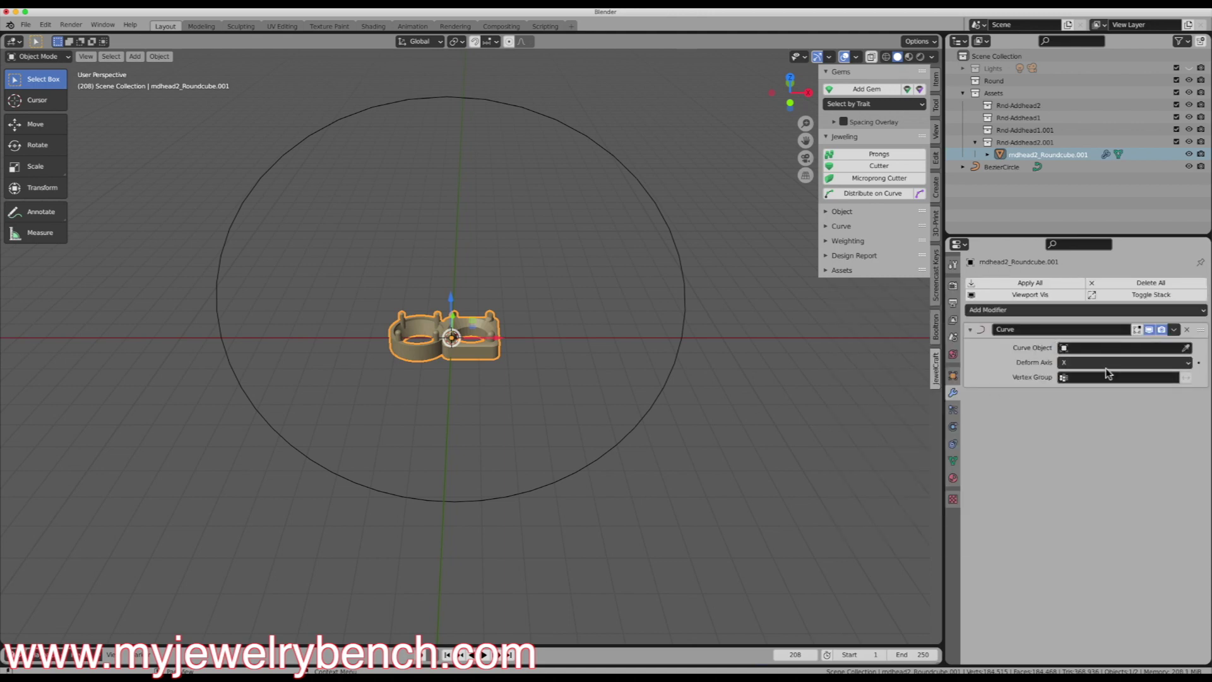
{"action": "left_click", "coordinate": [1097, 349]}
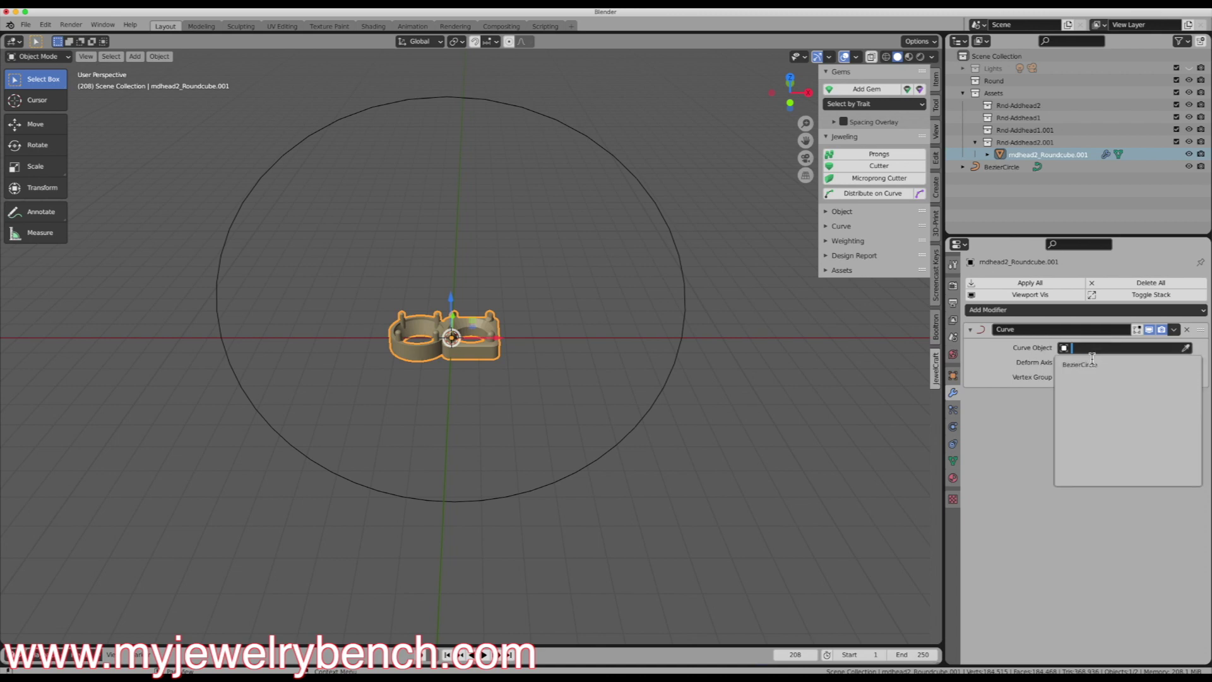
{"action": "left_click", "coordinate": [1090, 364]}
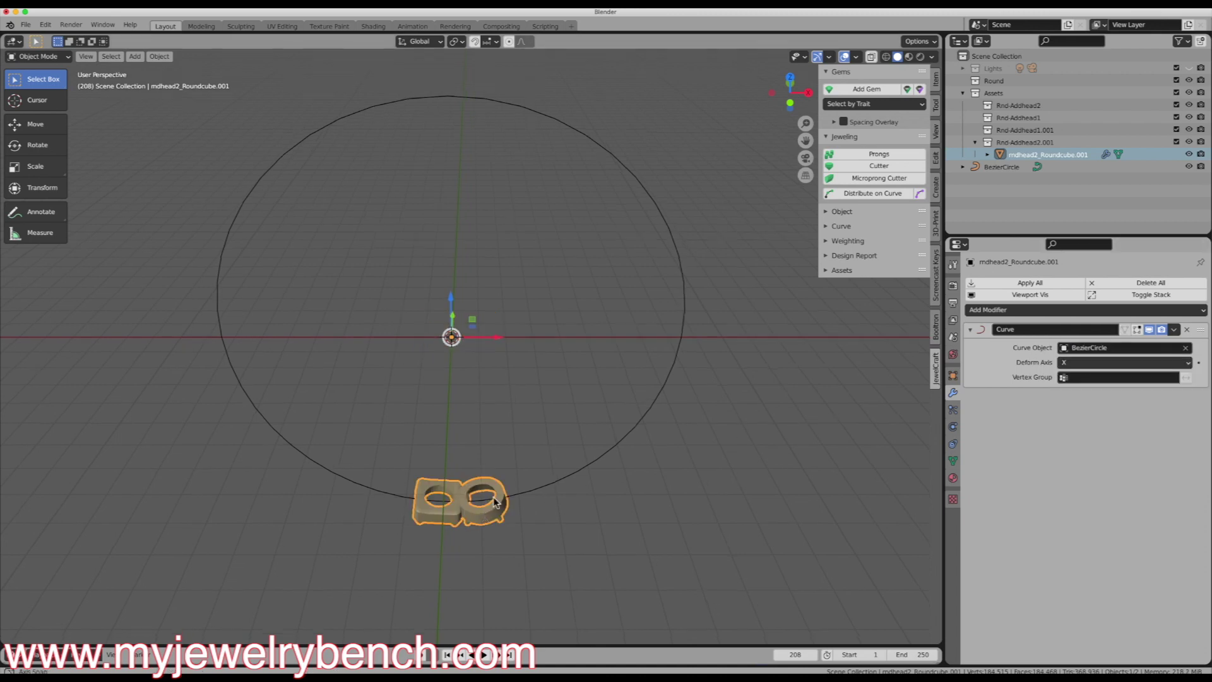
{"action": "middle_click_drag", "start_coordinate": [504, 505], "coordinate": [398, 528]}
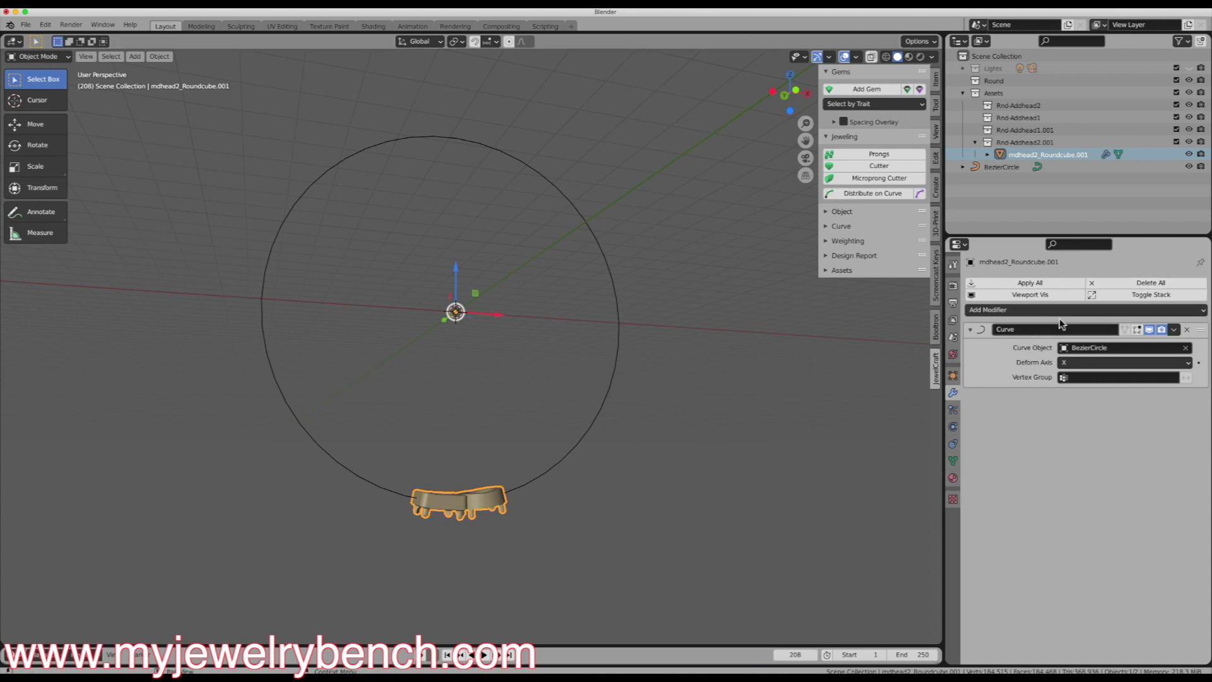
{"action": "left_click", "coordinate": [1000, 311]}
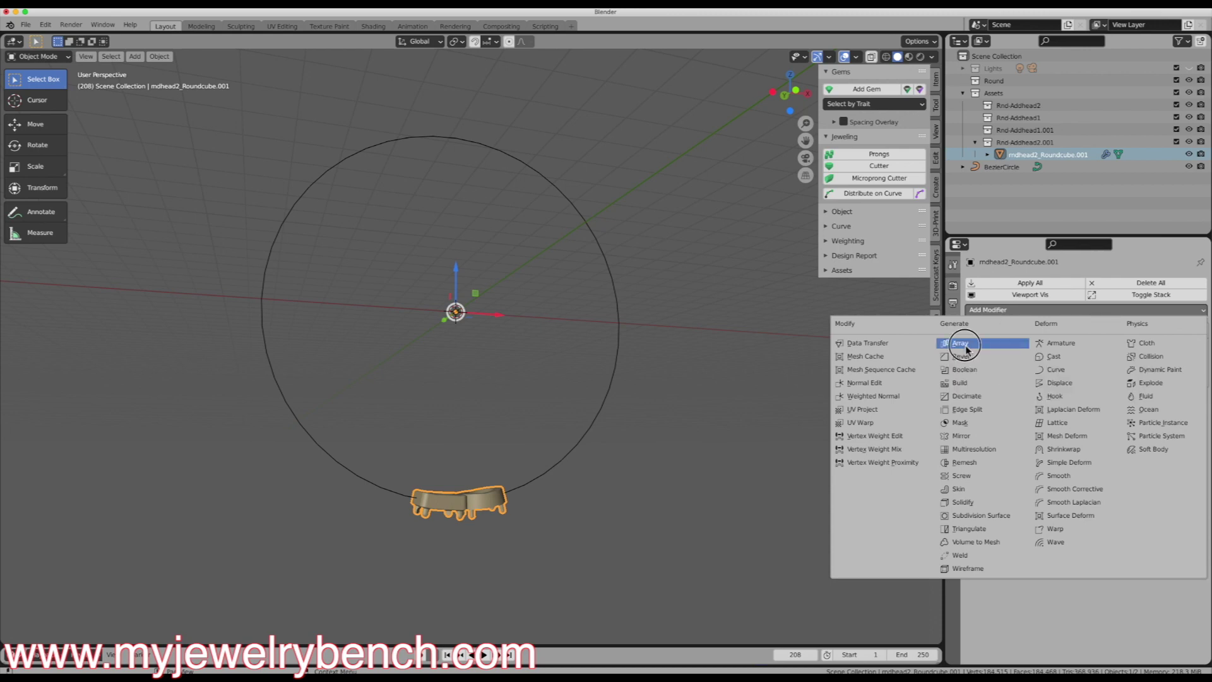
Add an Array modifier and move it above the Curve modifier in the stack
{"action": "left_click", "coordinate": [965, 346]}
{"action": "middle_click_drag", "start_coordinate": [561, 491], "coordinate": [512, 495]}
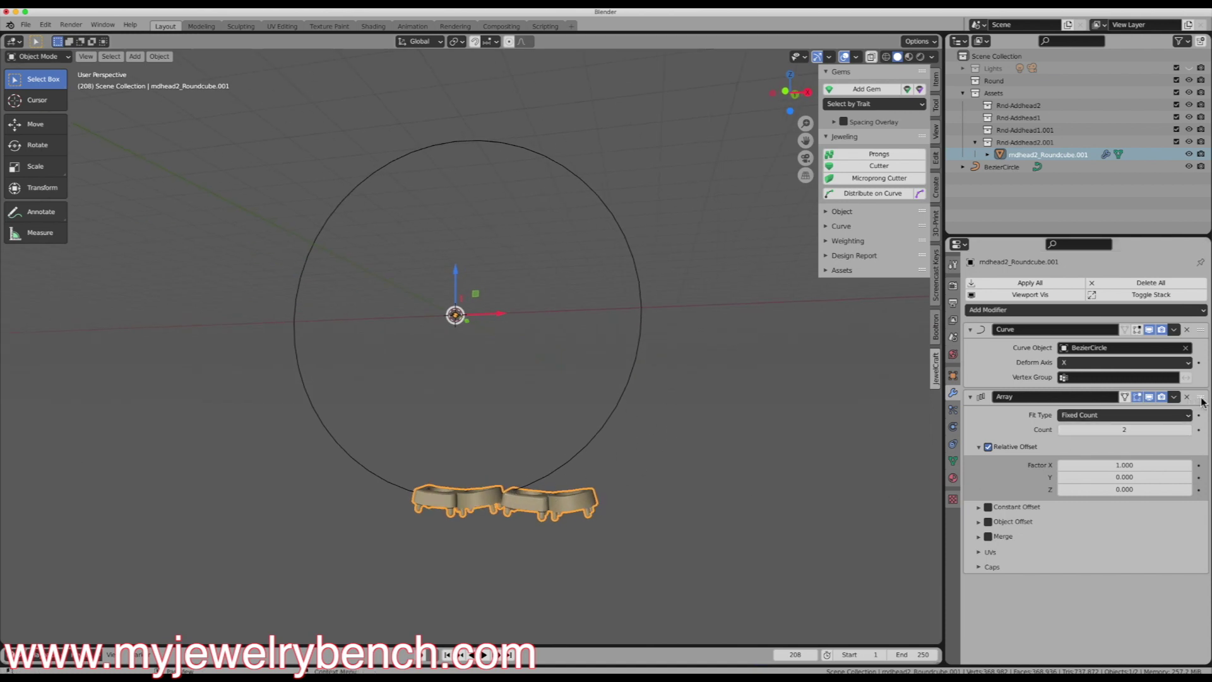
{"action": "left_click_drag", "start_coordinate": [1203, 401], "coordinate": [1204, 326]}
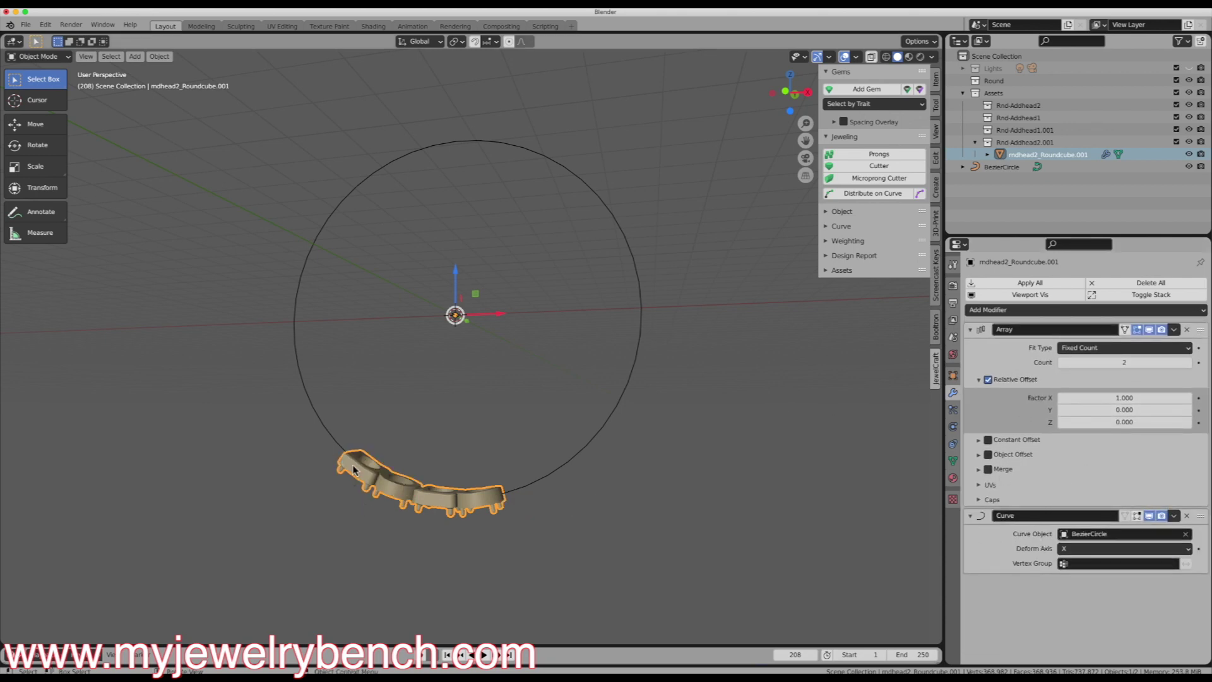
{"action": "middle_click_drag", "start_coordinate": [353, 470], "coordinate": [432, 487]}
Set the Array's relative offset factor X to 0.95 and raise the count to 3
{"action": "scroll", "coordinate": [432, 486], "scroll_direction": "up", "scroll_amount": 4}
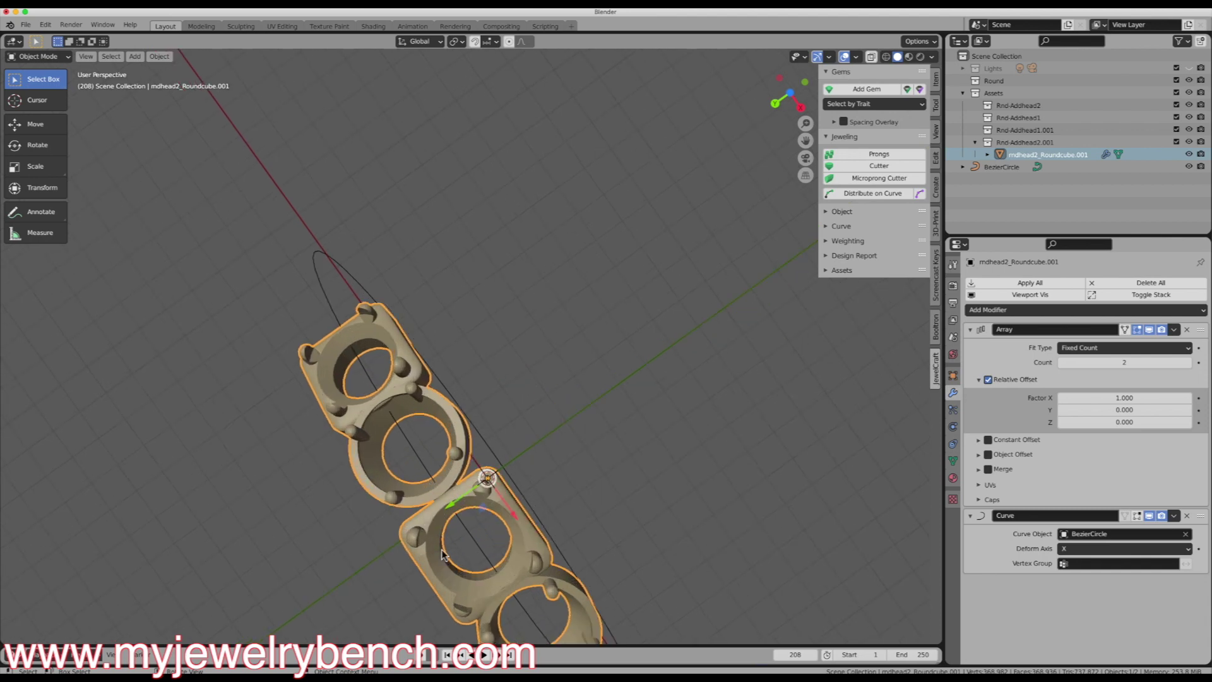
{"action": "left_click", "coordinate": [1125, 401]}
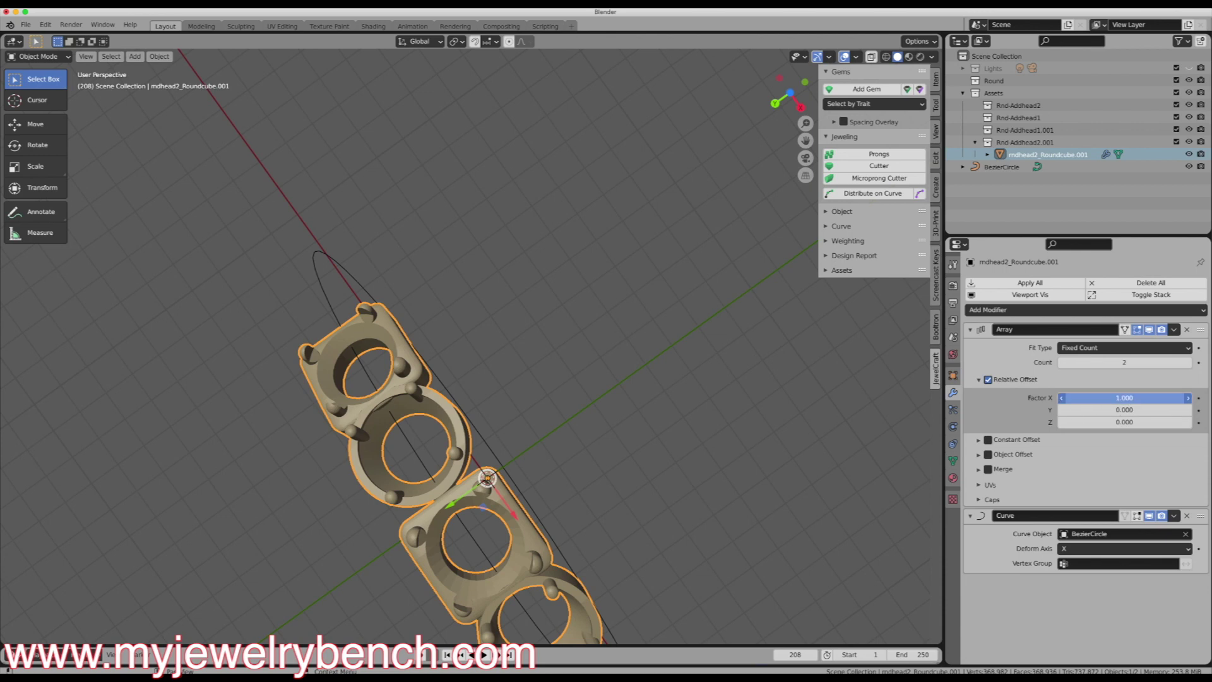
{"action": "mouse_move", "coordinate": [1125, 398]}
{"action": "left_mouse_down"}
{"action": "mouse_move", "coordinate": [1067, 398]}
{"action": "mouse_move", "coordinate": [1143, 401]}
{"action": "left_mouse_up"}
{"action": "left_click", "coordinate": [1143, 400]}
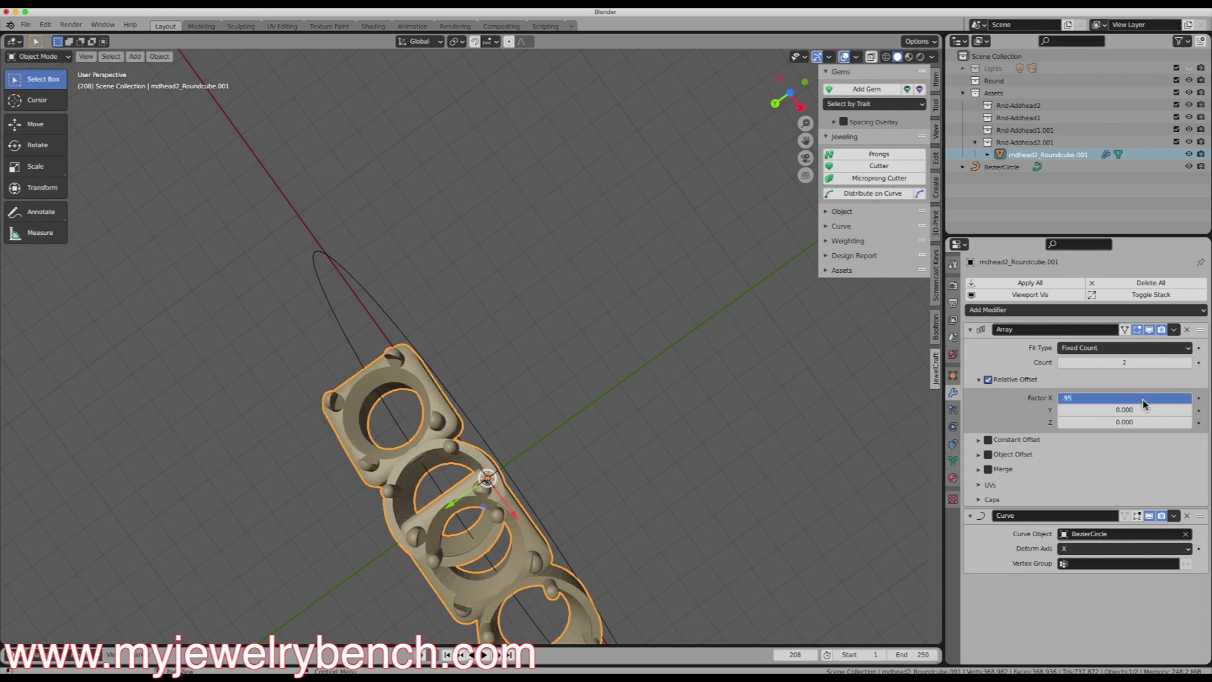
{"action": "type", "text": ".95"}
{"action": "key", "text": "Return"}
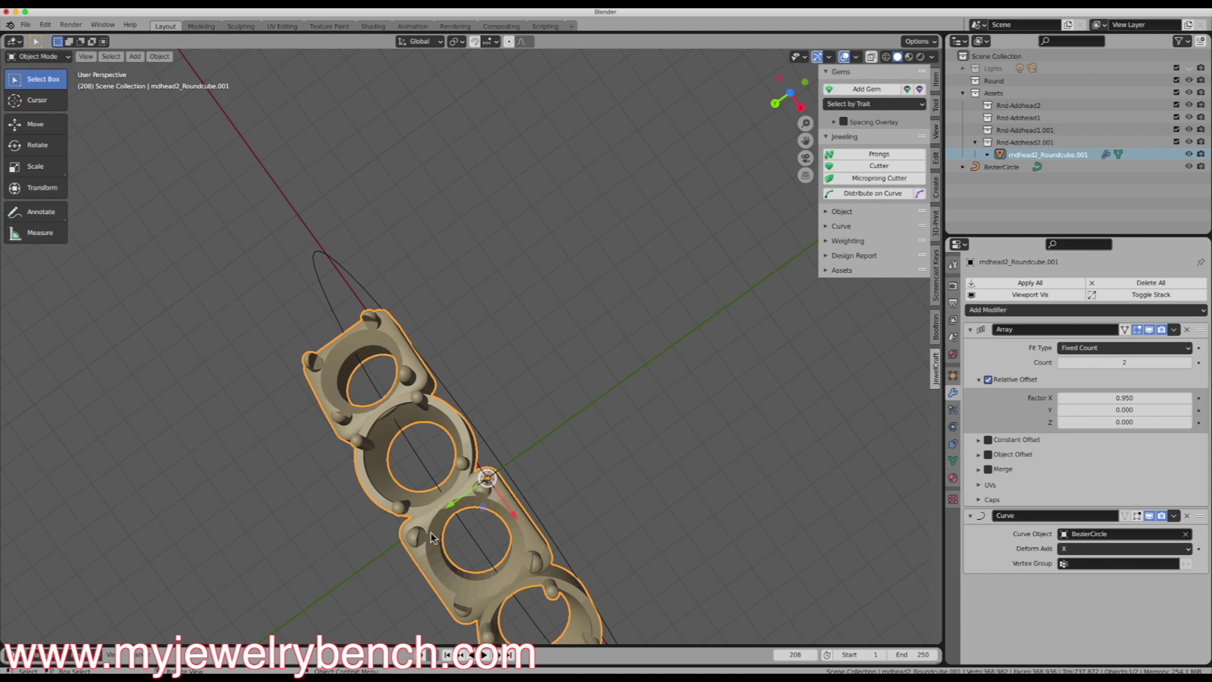
{"action": "mouse_move", "coordinate": [427, 478]}
{"action": "middle_mouse_down"}
{"action": "mouse_move", "coordinate": [480, 418]}
{"action": "mouse_move", "coordinate": [440, 419]}
{"action": "mouse_move", "coordinate": [432, 454]}
{"action": "middle_mouse_up"}
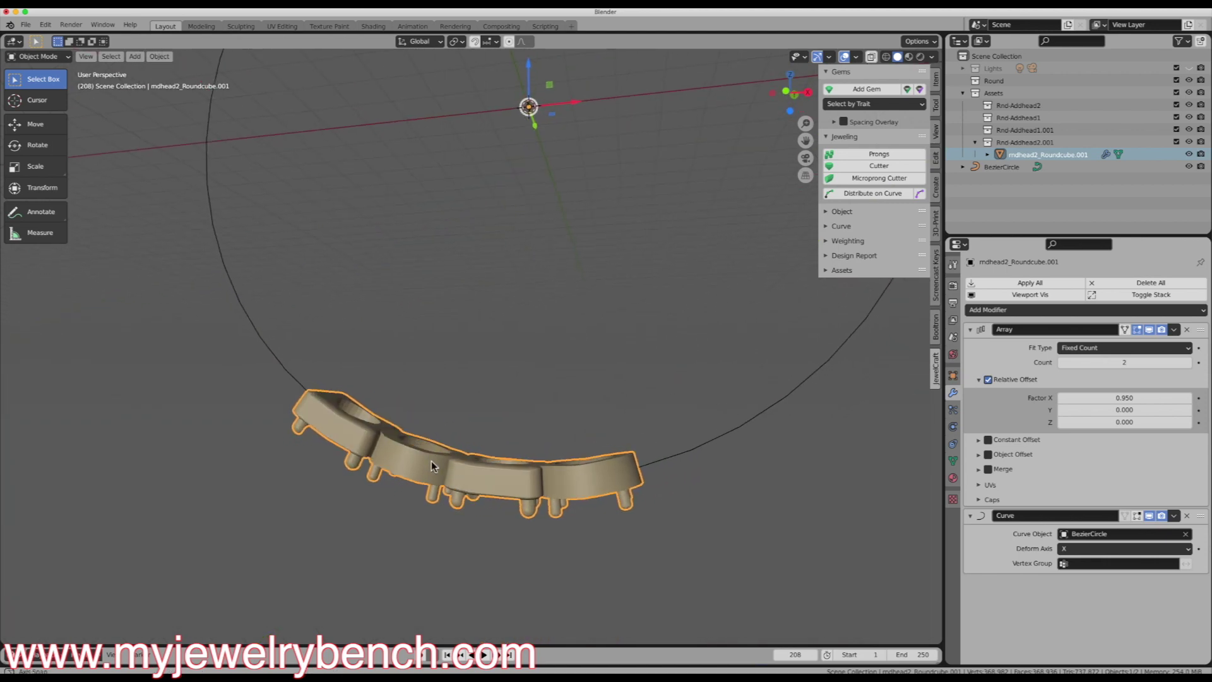
{"action": "left_click", "coordinate": [1191, 368]}
Raise the Array count step by step to 10, viewing the ring in Front Orthographic
{"action": "middle_click_drag", "start_coordinate": [566, 379], "coordinate": [636, 391]}
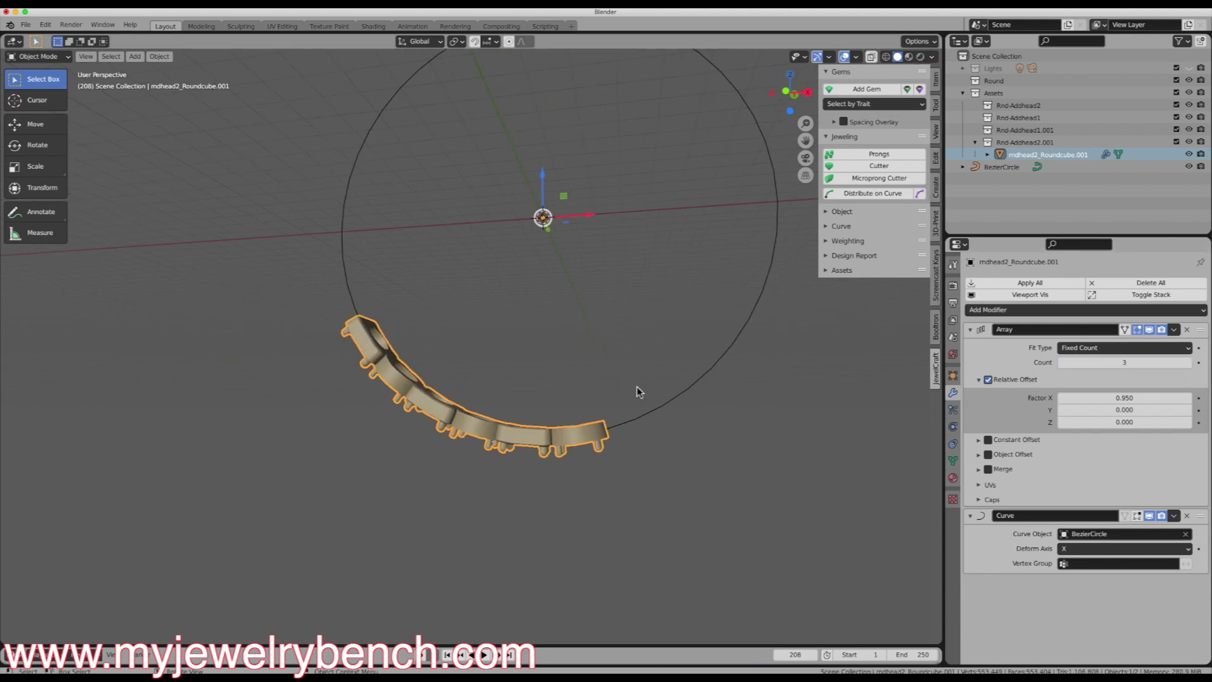
{"action": "left_click", "coordinate": [1190, 365]}
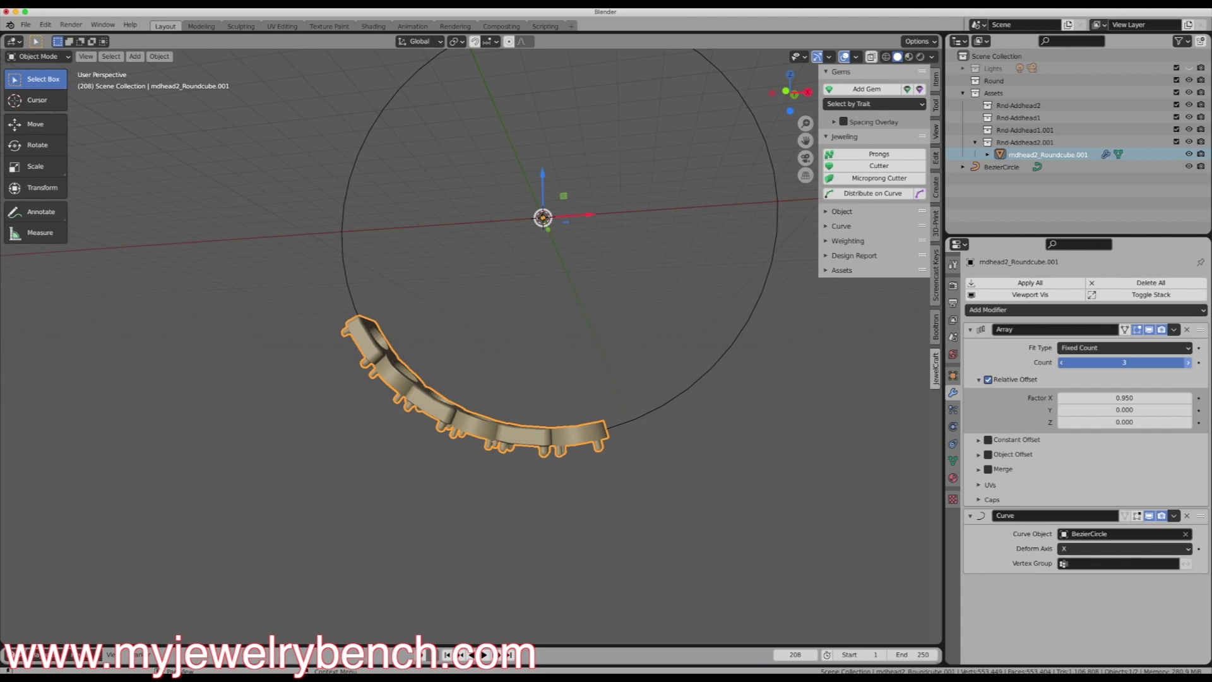
{"action": "left_click", "coordinate": [1190, 365]}
{"action": "left_click", "coordinate": [1189, 364]}
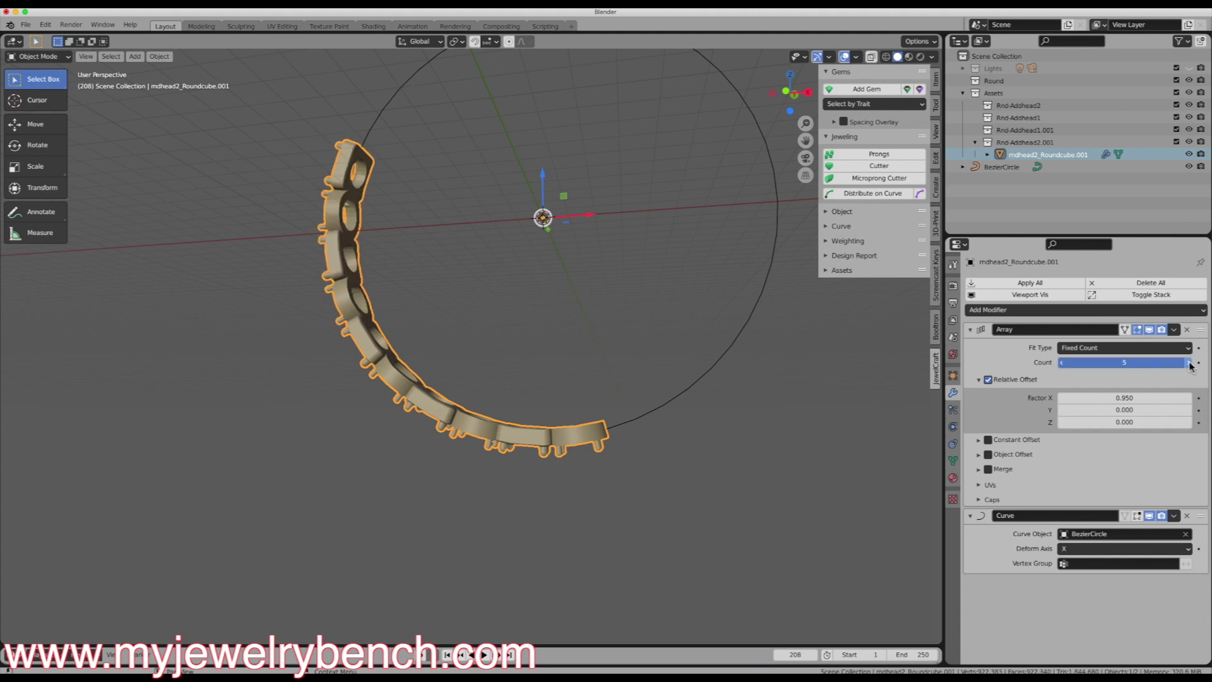
{"action": "left_click", "coordinate": [1189, 364]}
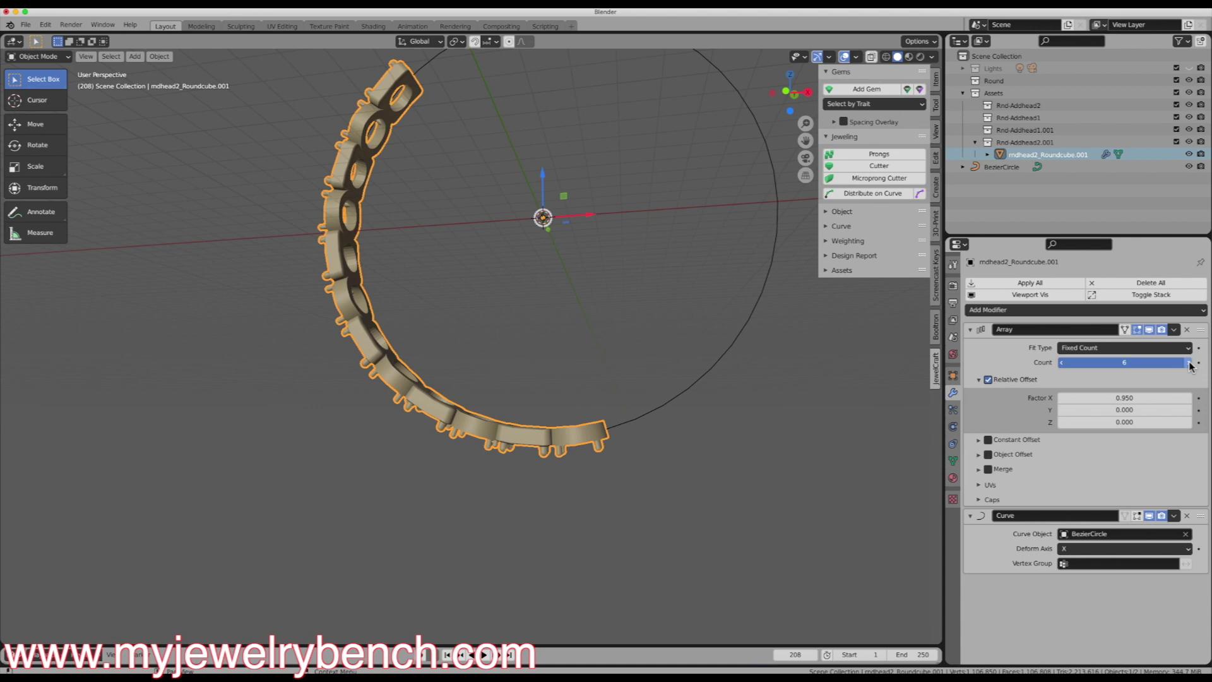
{"action": "left_click", "coordinate": [1189, 364]}
{"action": "left_click", "coordinate": [1189, 364]}
{"action": "left_click", "coordinate": [1190, 364]}
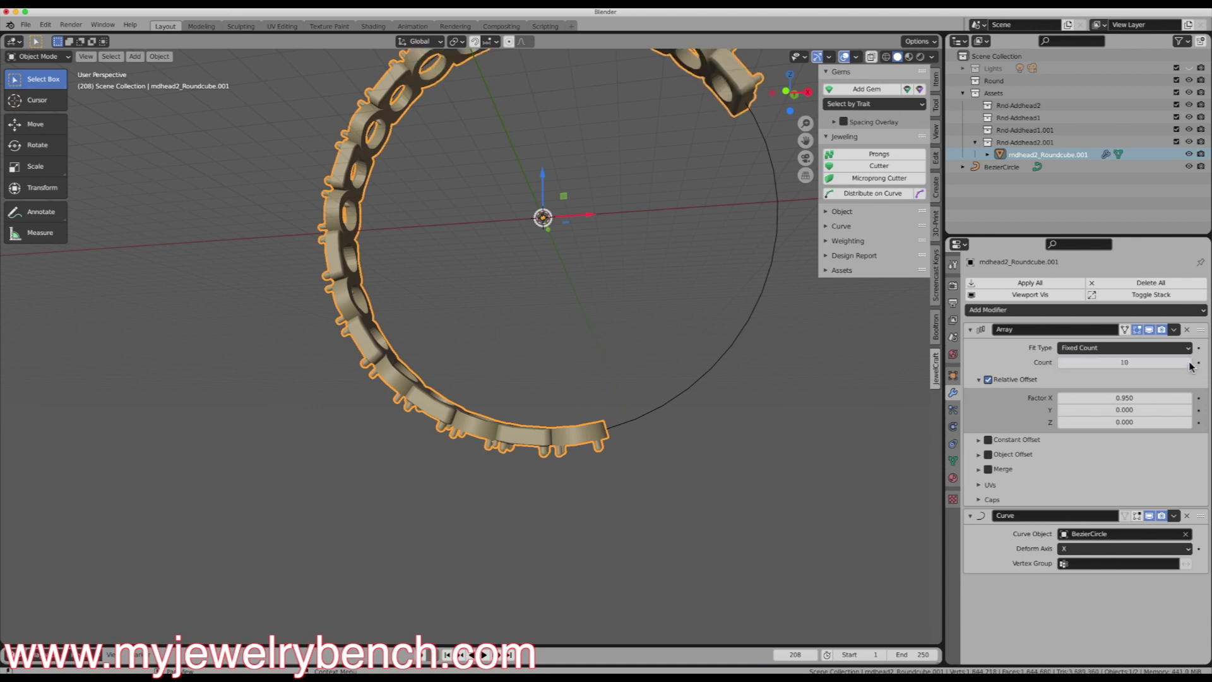
{"action": "key", "text": "KP_1"}
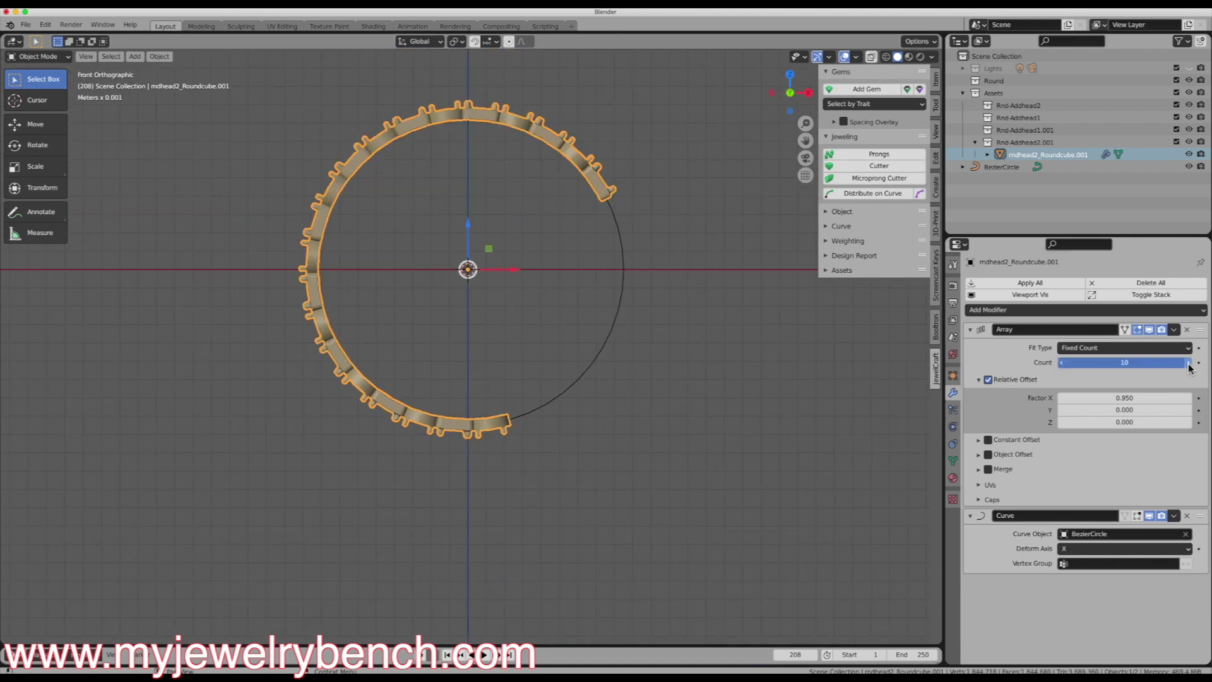
Keep raising the count to 14 to close the ring, then inspect it from above and front
{"action": "left_click", "coordinate": [1189, 364]}
{"action": "left_click", "coordinate": [1190, 364]}
{"action": "left_click", "coordinate": [1190, 365]}
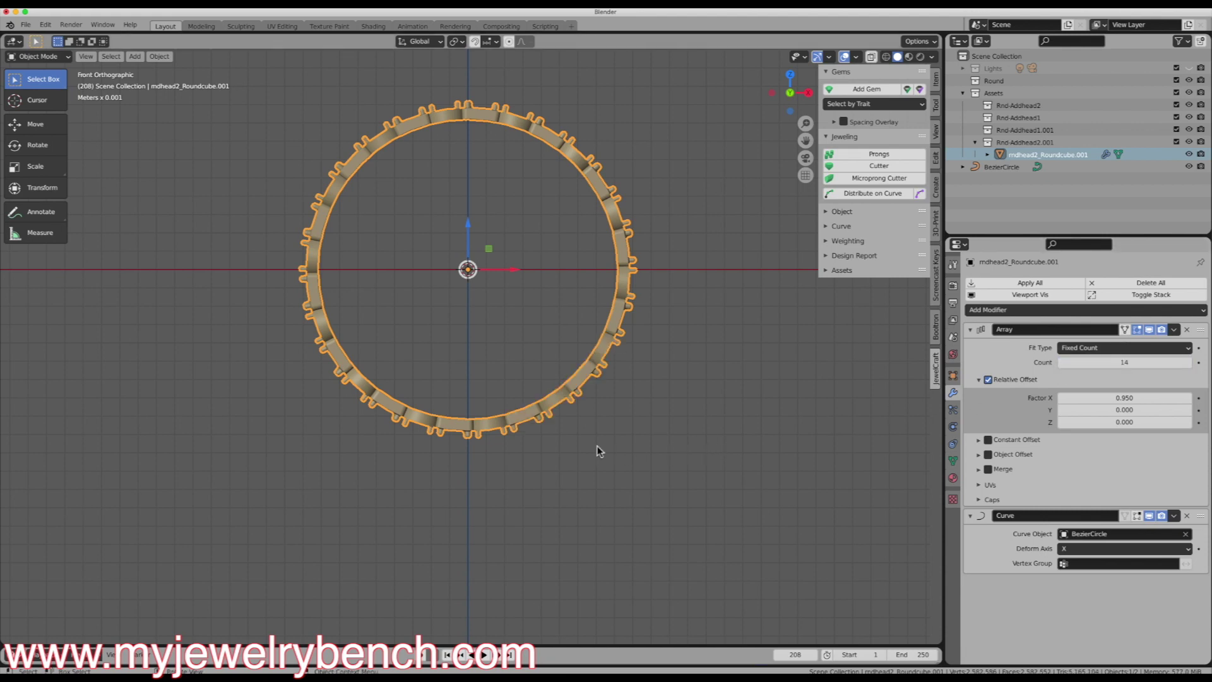
{"action": "middle_click_drag", "start_coordinate": [600, 449], "coordinate": [531, 337]}
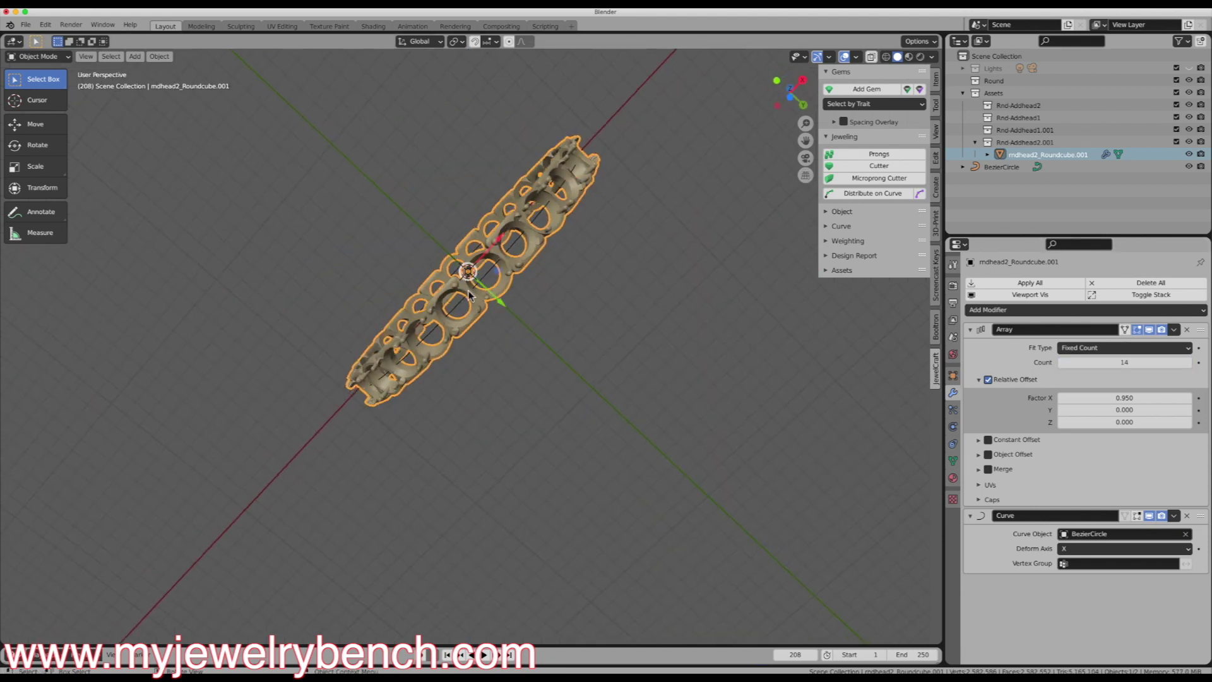
{"action": "scroll", "coordinate": [464, 291], "scroll_direction": "up", "scroll_amount": 3}
{"action": "scroll", "coordinate": [465, 291], "scroll_direction": "up", "scroll_amount": 2}
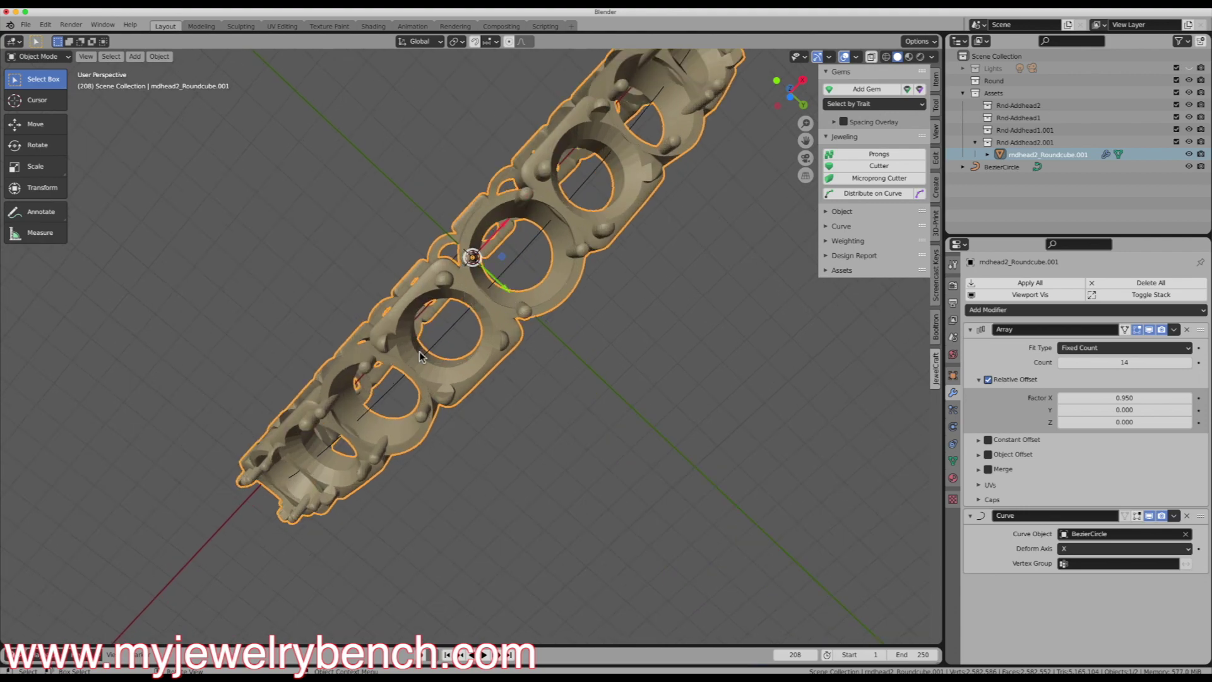
{"action": "middle_click_drag", "start_coordinate": [551, 273], "coordinate": [538, 363]}
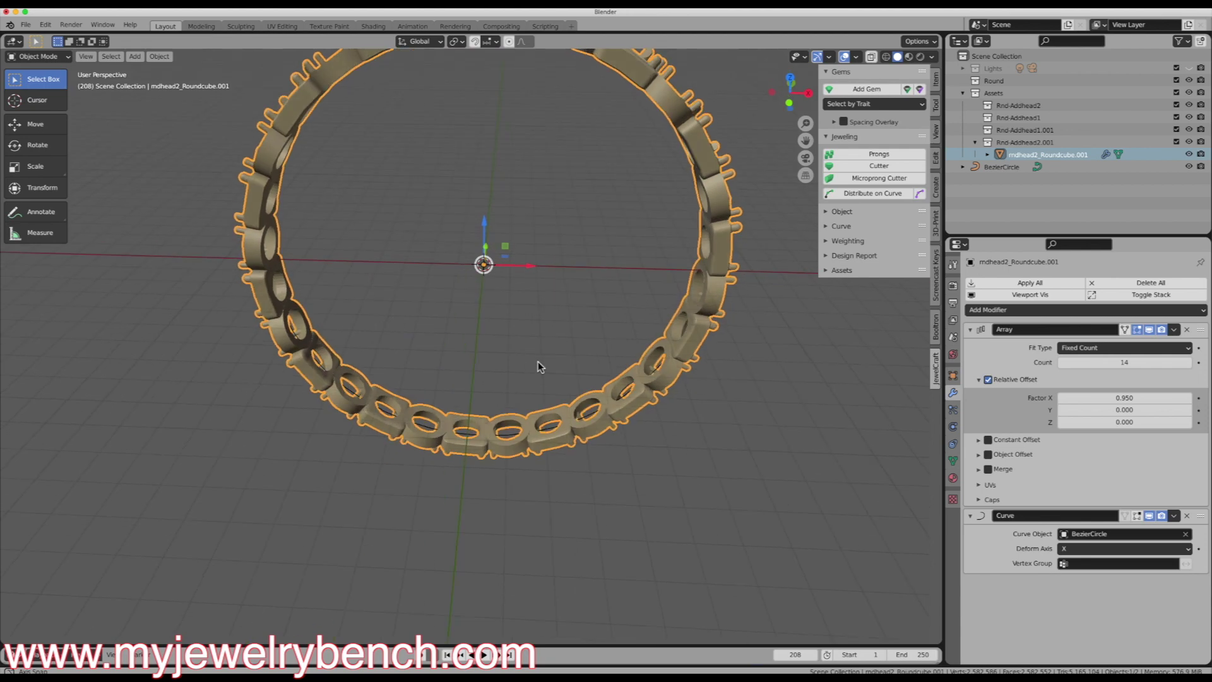
{"action": "key", "text": "KP_1"}
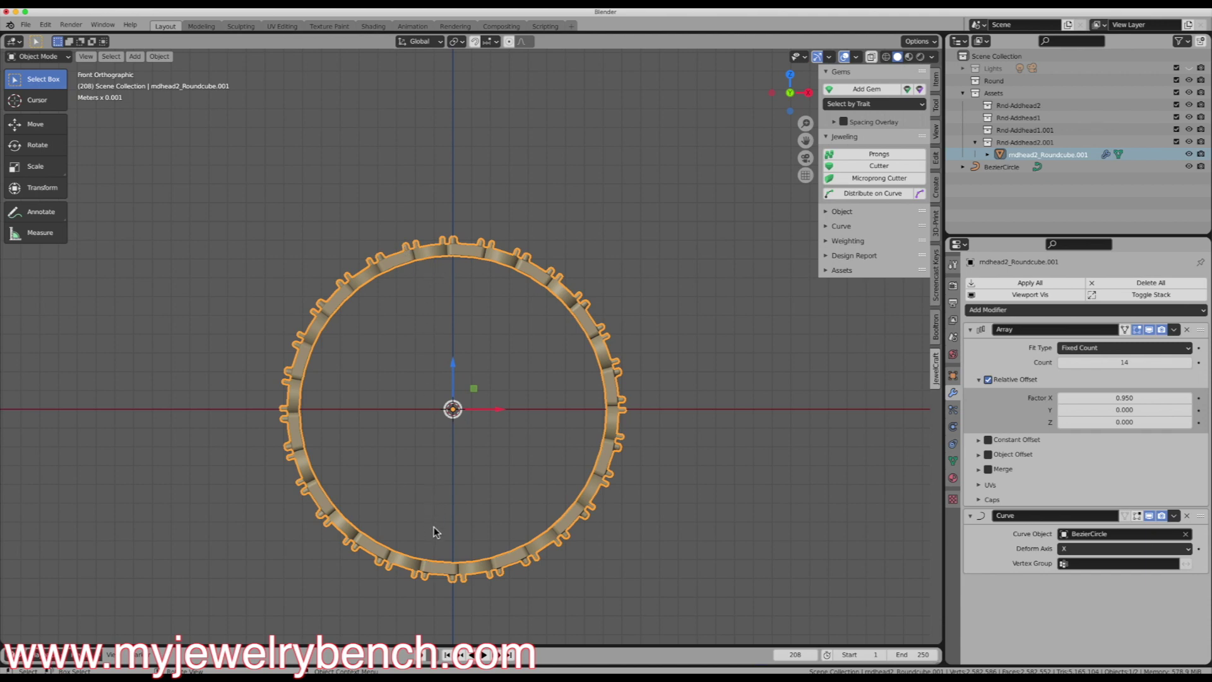
Select the head ring and, in Edit Mode, scale all its geometry to 1.711 along Z
{"action": "left_click", "coordinate": [441, 567]}
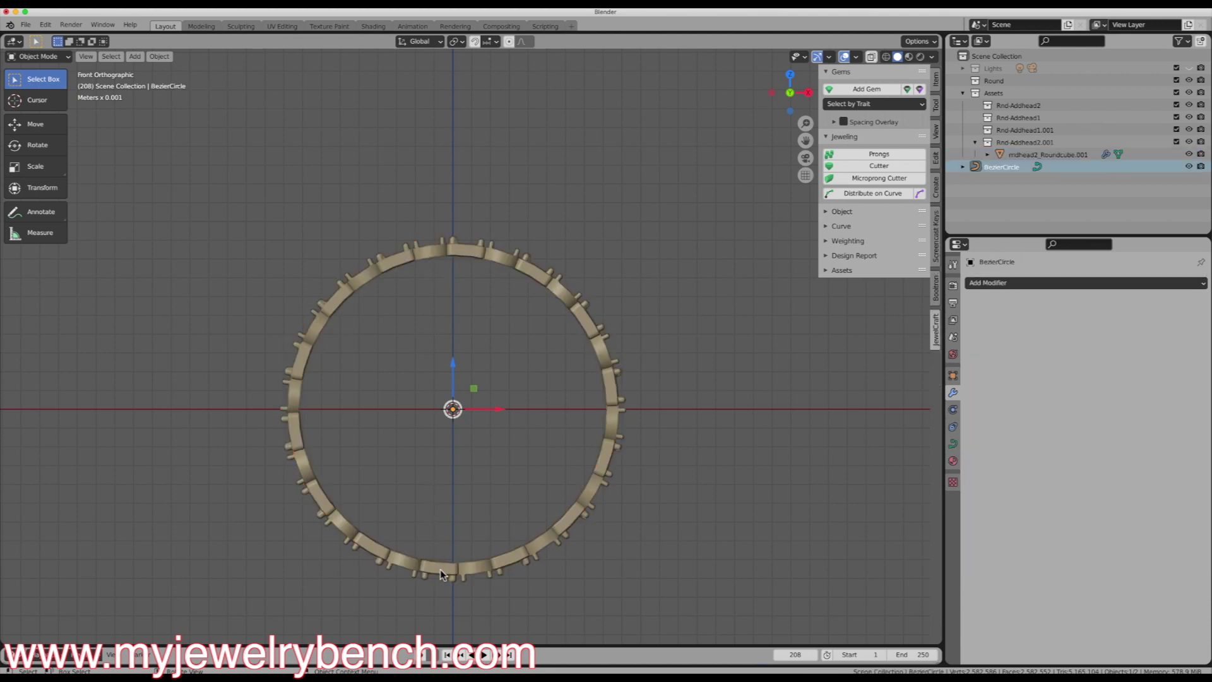
{"action": "left_click", "coordinate": [441, 573]}
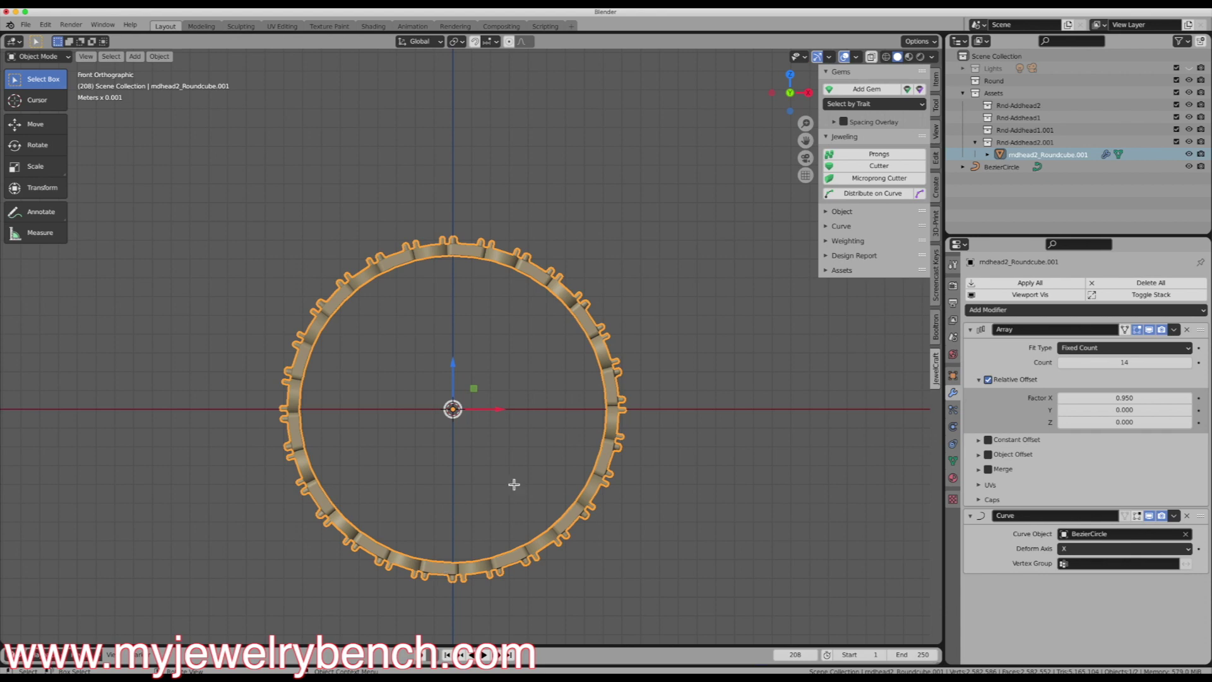
{"action": "key", "text": "Tab"}
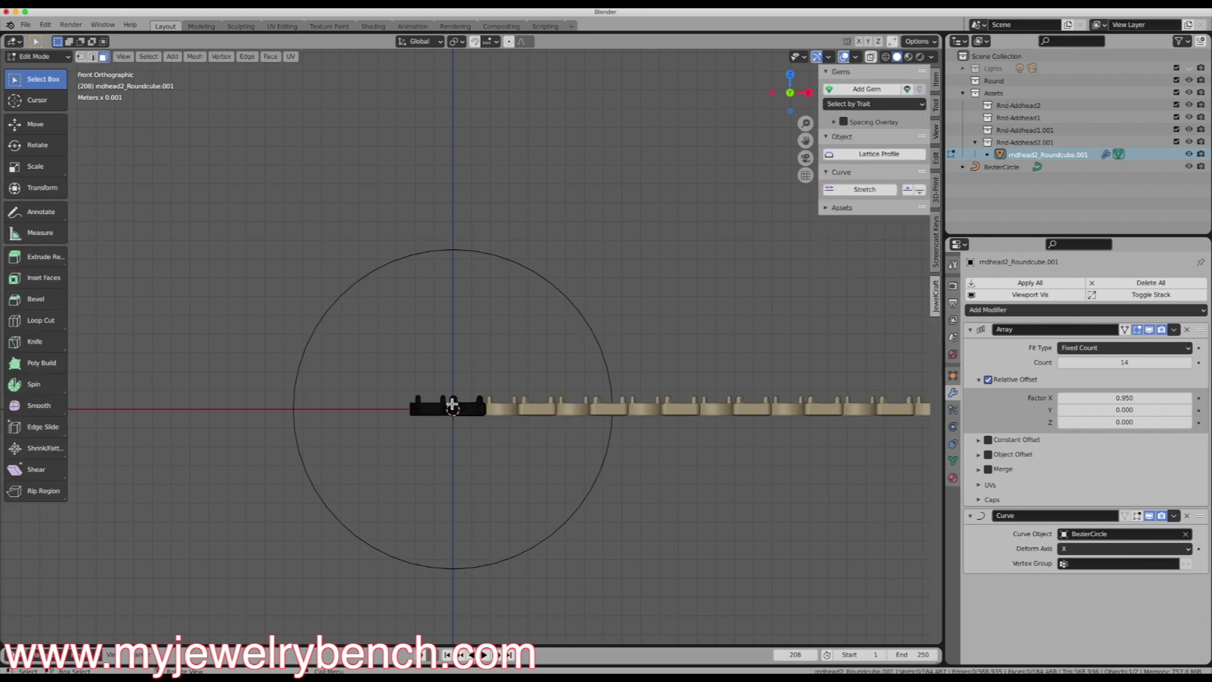
{"action": "key", "text": "a"}
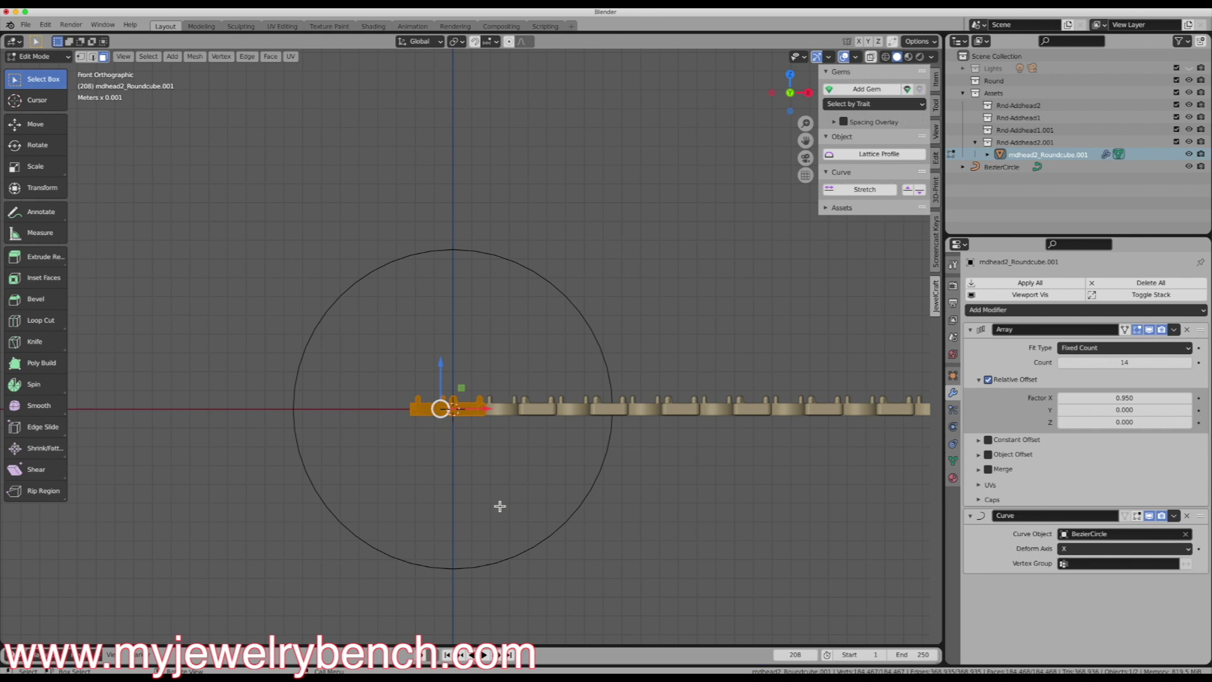
{"action": "key", "text": "s"}
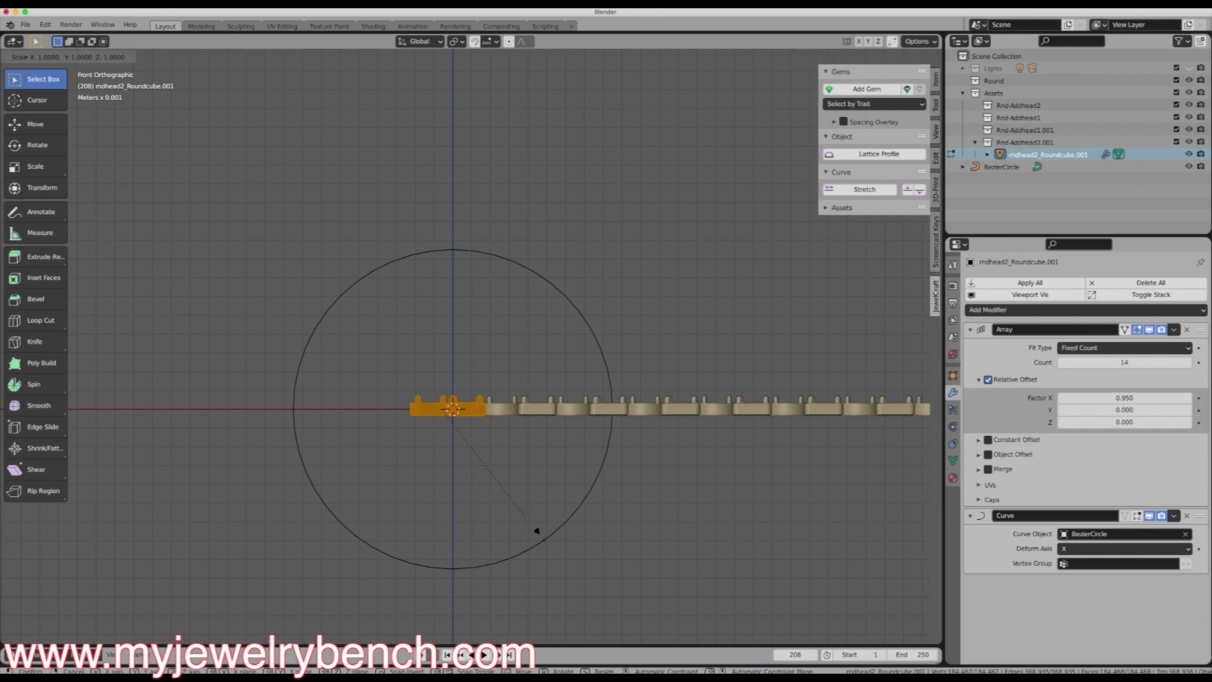
{"action": "key", "text": "z"}
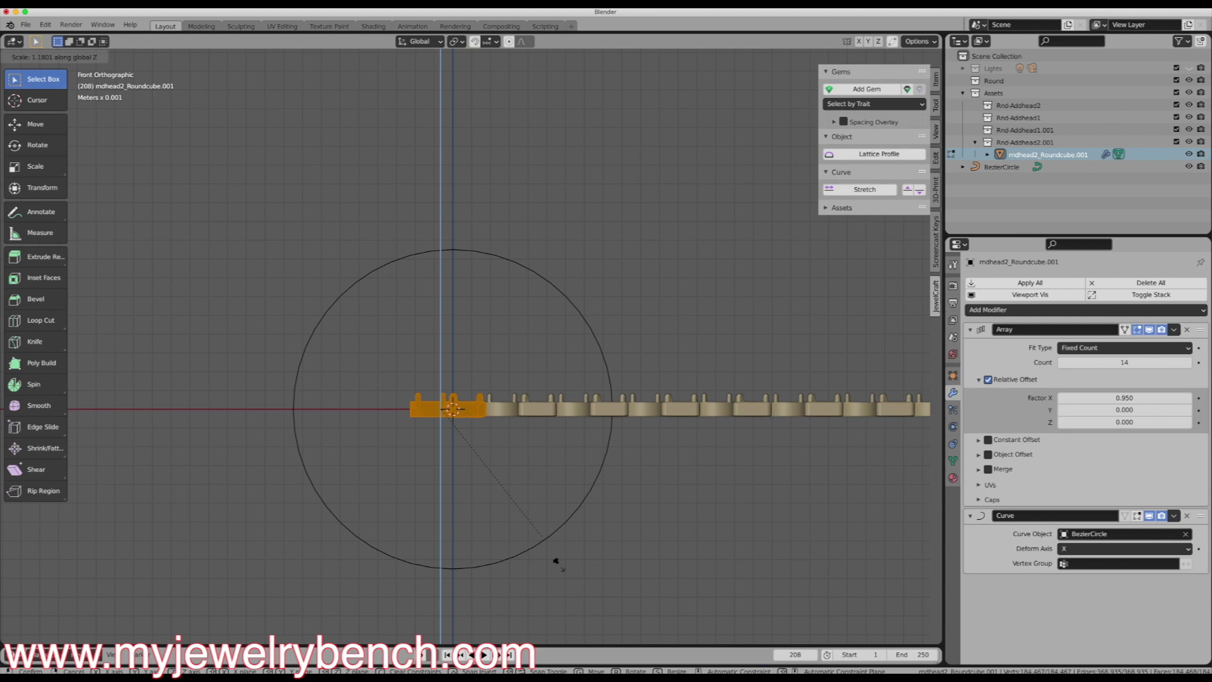
{"action": "left_click", "coordinate": [580, 595]}
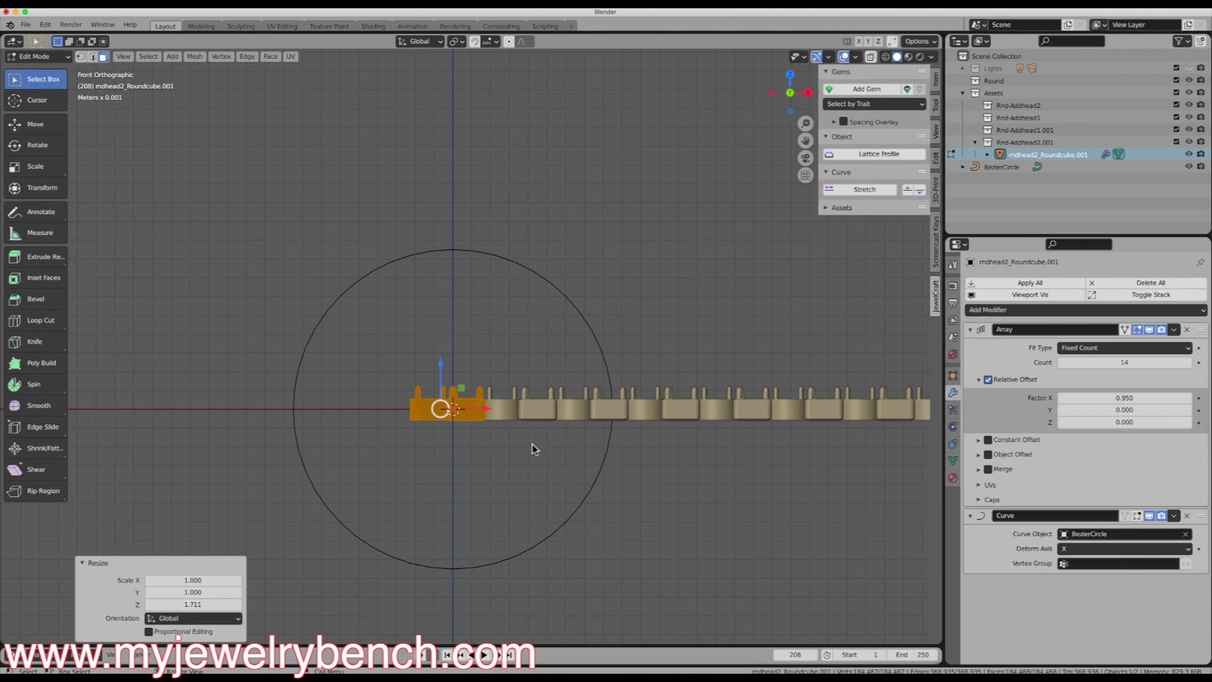
{"action": "key", "text": "Tab"}
{"action": "middle_click_drag", "start_coordinate": [482, 347], "coordinate": [399, 370]}
{"action": "scroll", "coordinate": [453, 284], "scroll_direction": "up", "scroll_amount": 3}
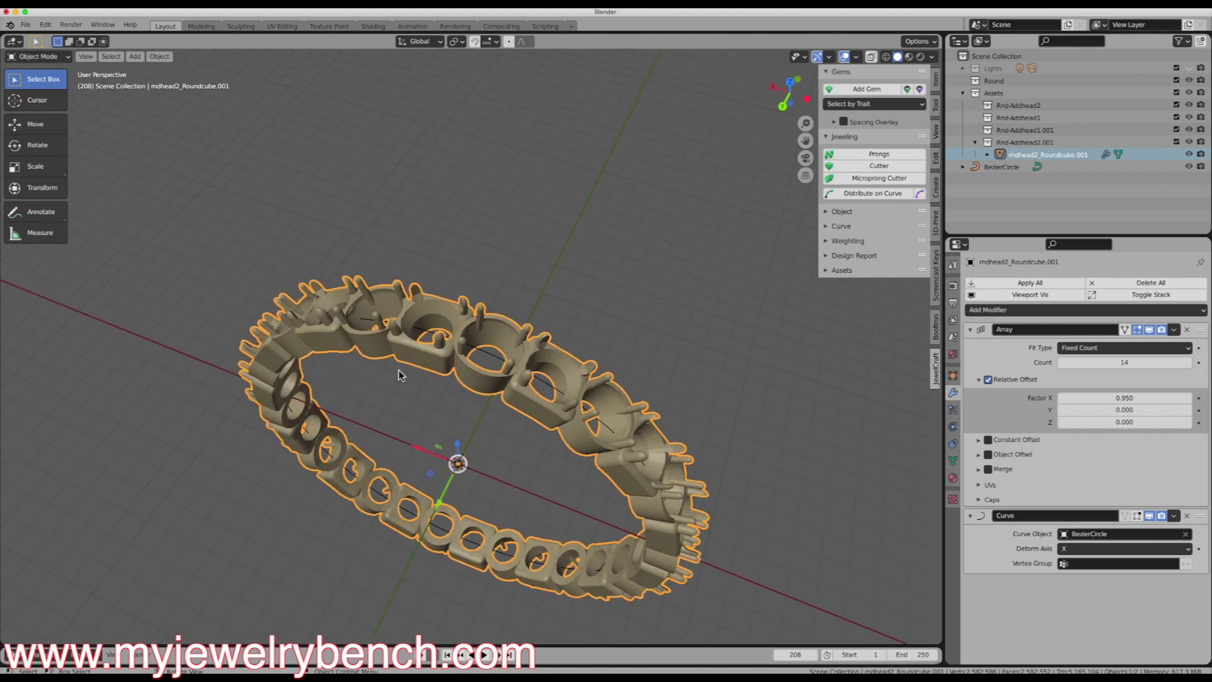
{"action": "middle_click_drag", "start_coordinate": [488, 322], "coordinate": [432, 291]}
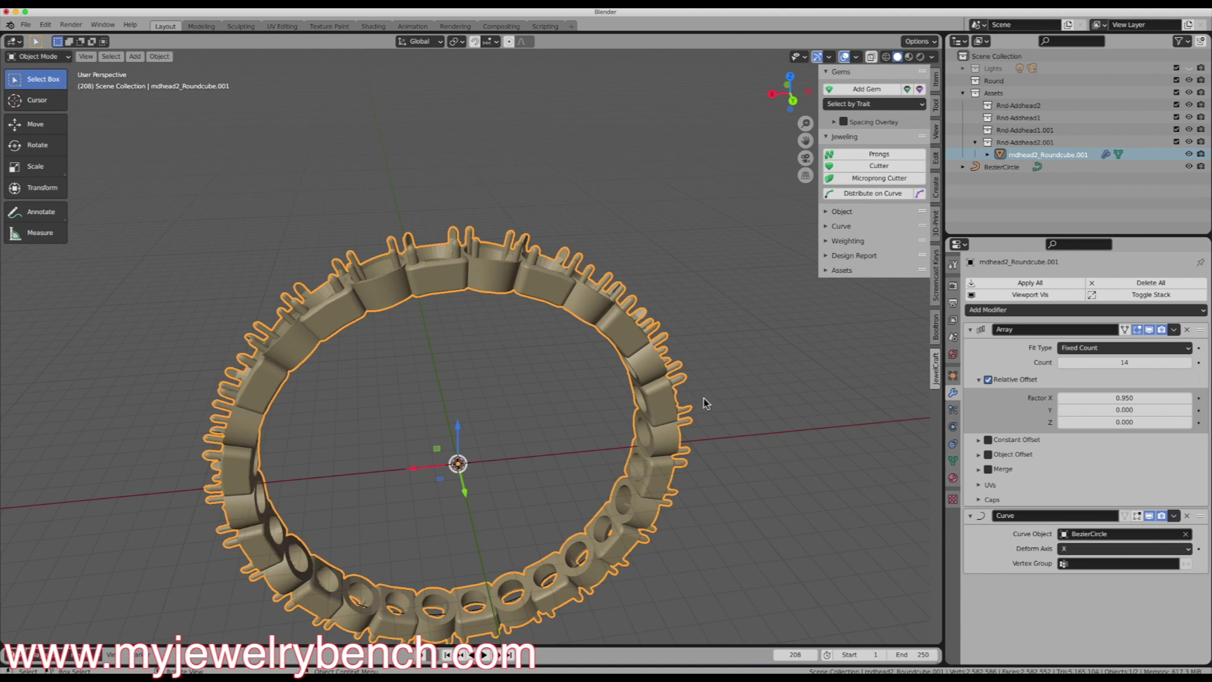
{"action": "middle_click_drag", "start_coordinate": [457, 309], "coordinate": [497, 284]}
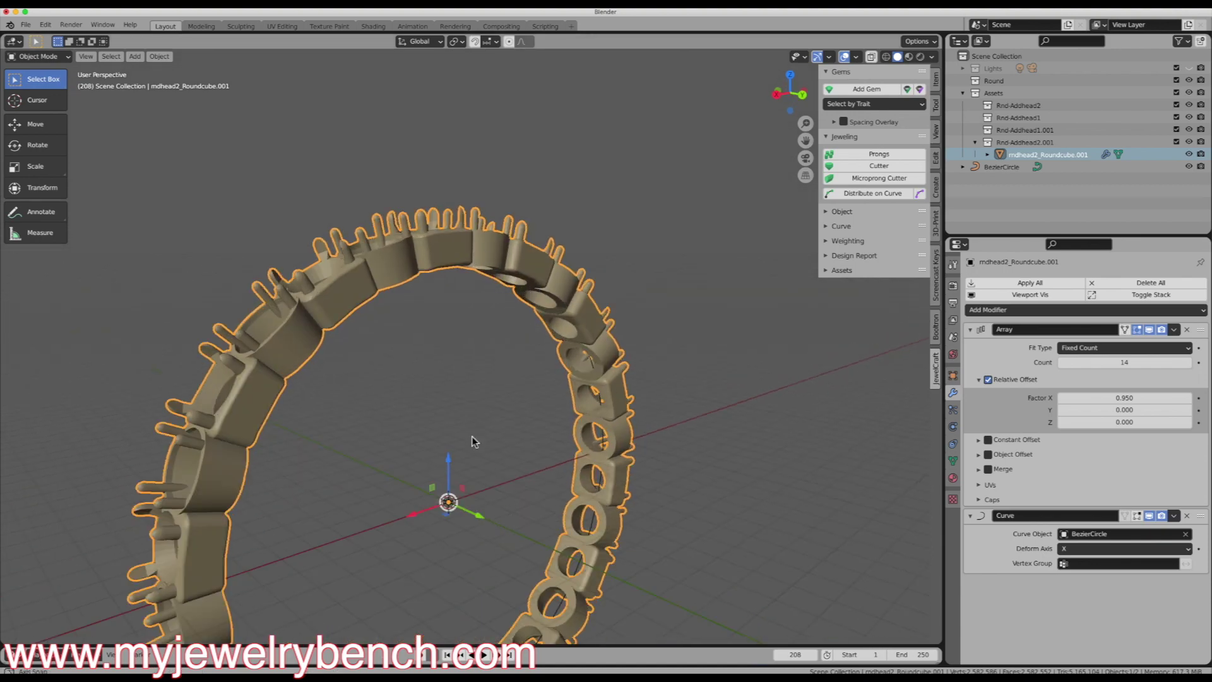
{"action": "middle_click_drag", "start_coordinate": [445, 601], "coordinate": [493, 373]}
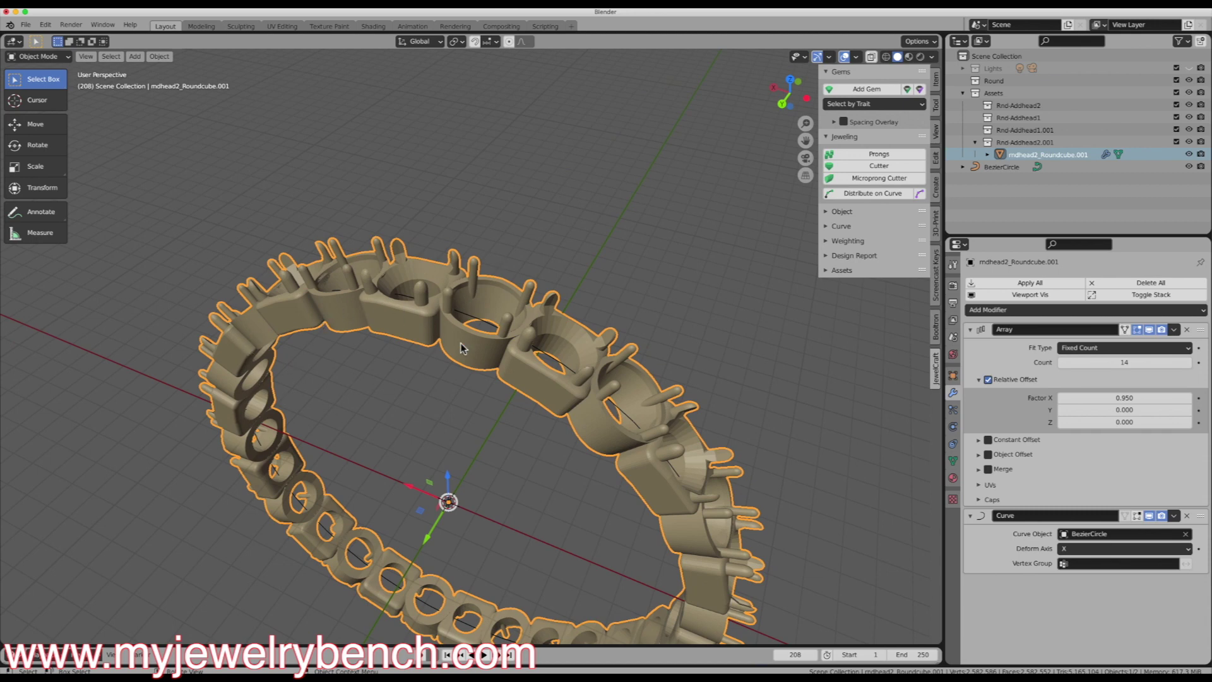
Delete the arrayed head ring, leaving only the BezierCircle, and level the view
{"action": "middle_click_drag", "start_coordinate": [461, 343], "coordinate": [356, 325]}
{"action": "key", "text": "Delete"}
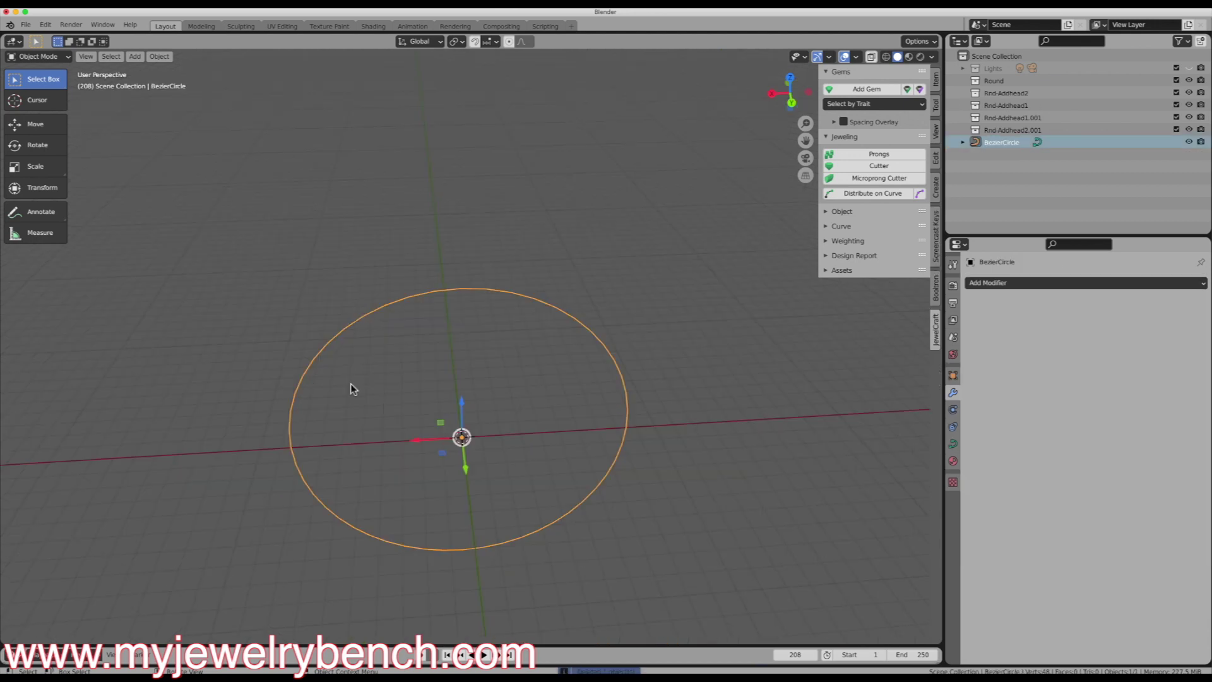
{"action": "scroll", "coordinate": [352, 387], "scroll_direction": "down", "scroll_amount": 3}
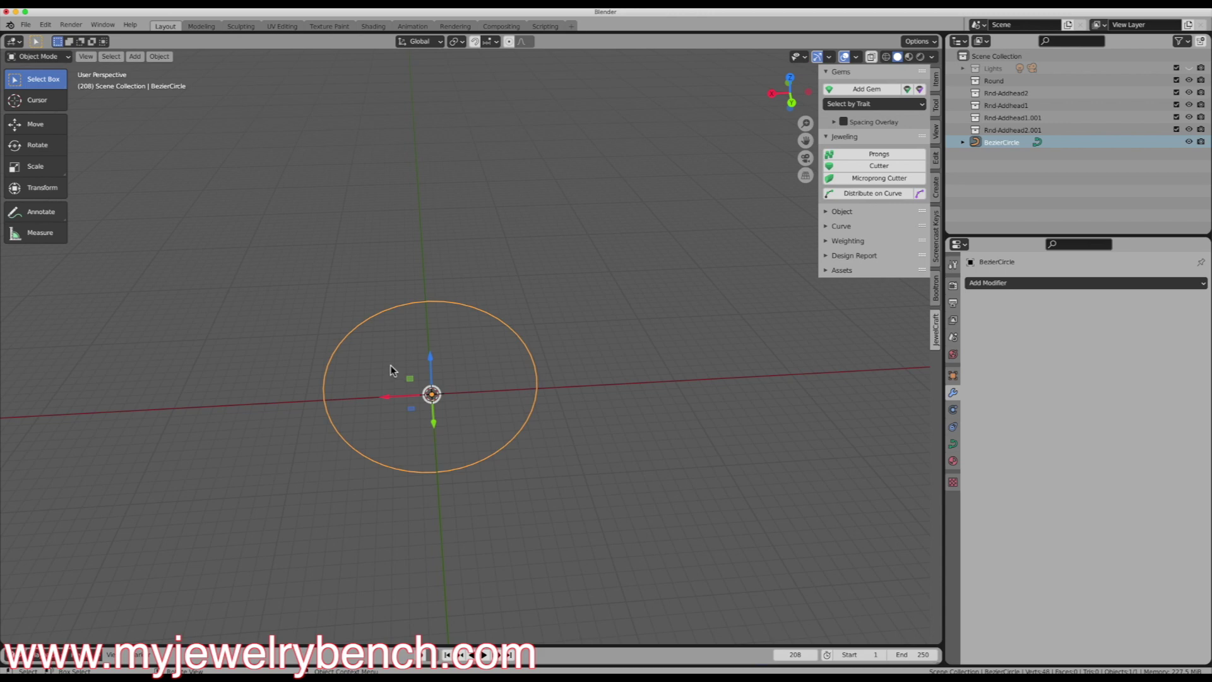
{"action": "scroll", "coordinate": [389, 363], "scroll_direction": "up", "scroll_amount": 3}
{"action": "middle_click_drag", "start_coordinate": [358, 373], "coordinate": [352, 354]}
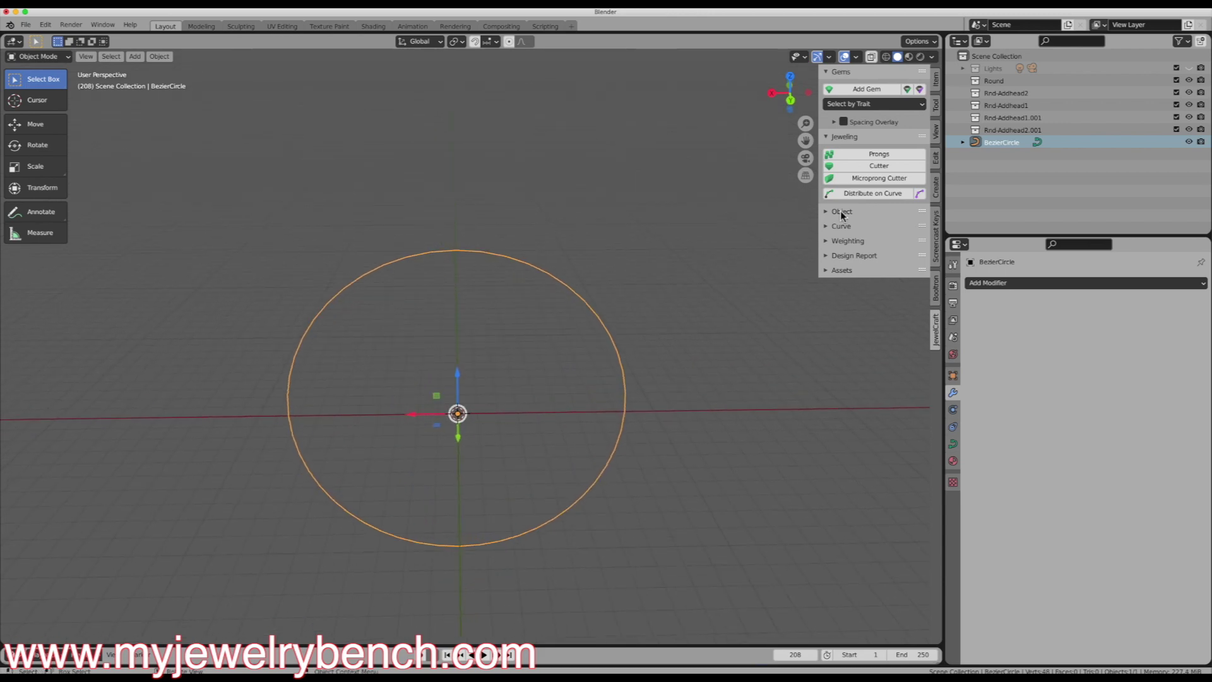
Append the Rnd-addhead1 round head from the asset manager at the origin
{"action": "left_click", "coordinate": [937, 112]}
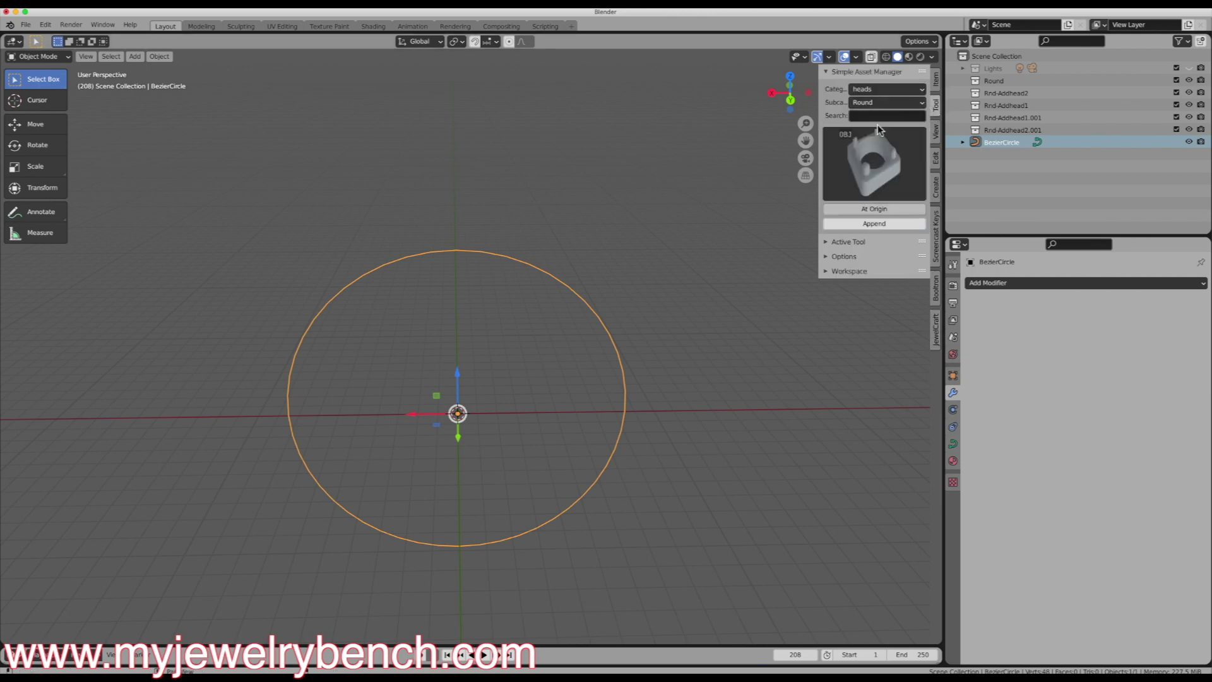
{"action": "left_click", "coordinate": [864, 165]}
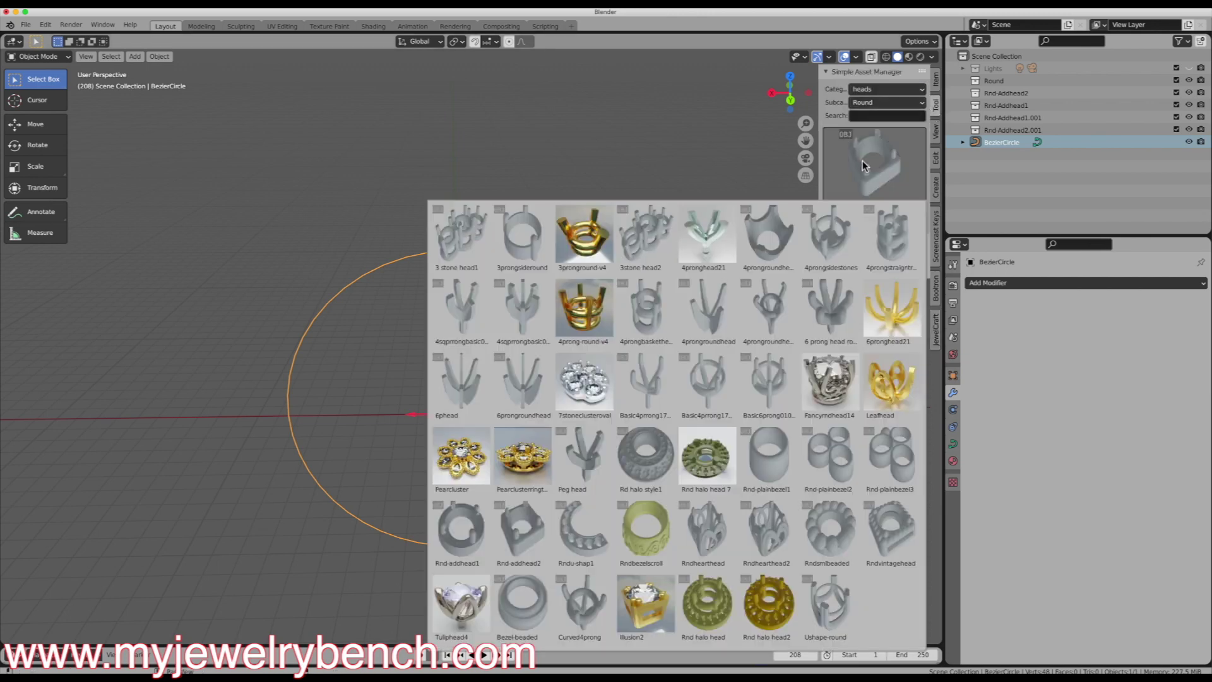
{"action": "left_click", "coordinate": [444, 533]}
{"action": "left_click", "coordinate": [877, 224]}
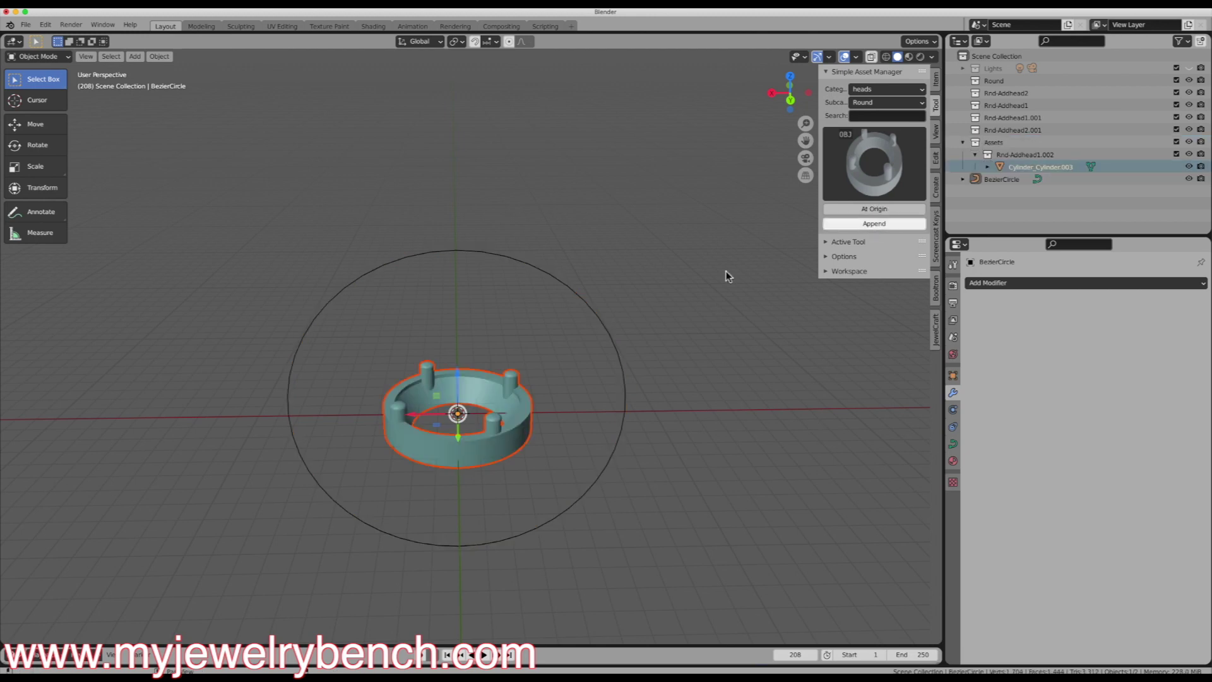
Append the square head asset from the same gallery
{"action": "left_click", "coordinate": [874, 164]}
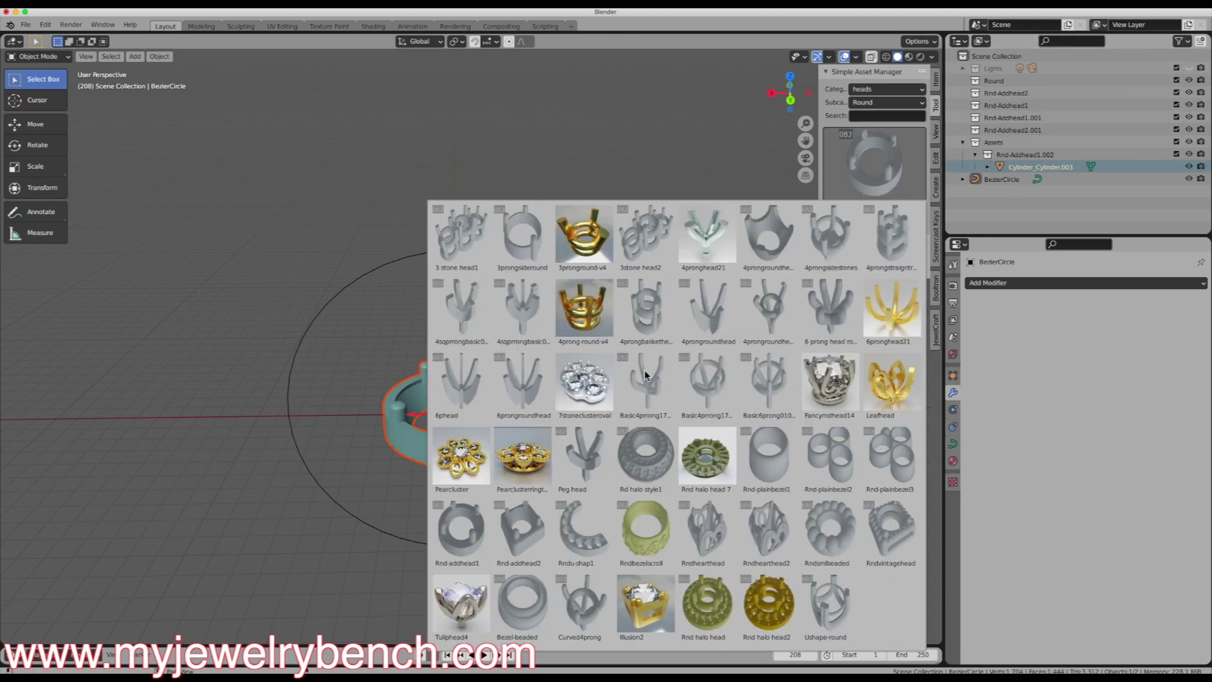
{"action": "left_click", "coordinate": [523, 535]}
{"action": "left_click", "coordinate": [887, 224]}
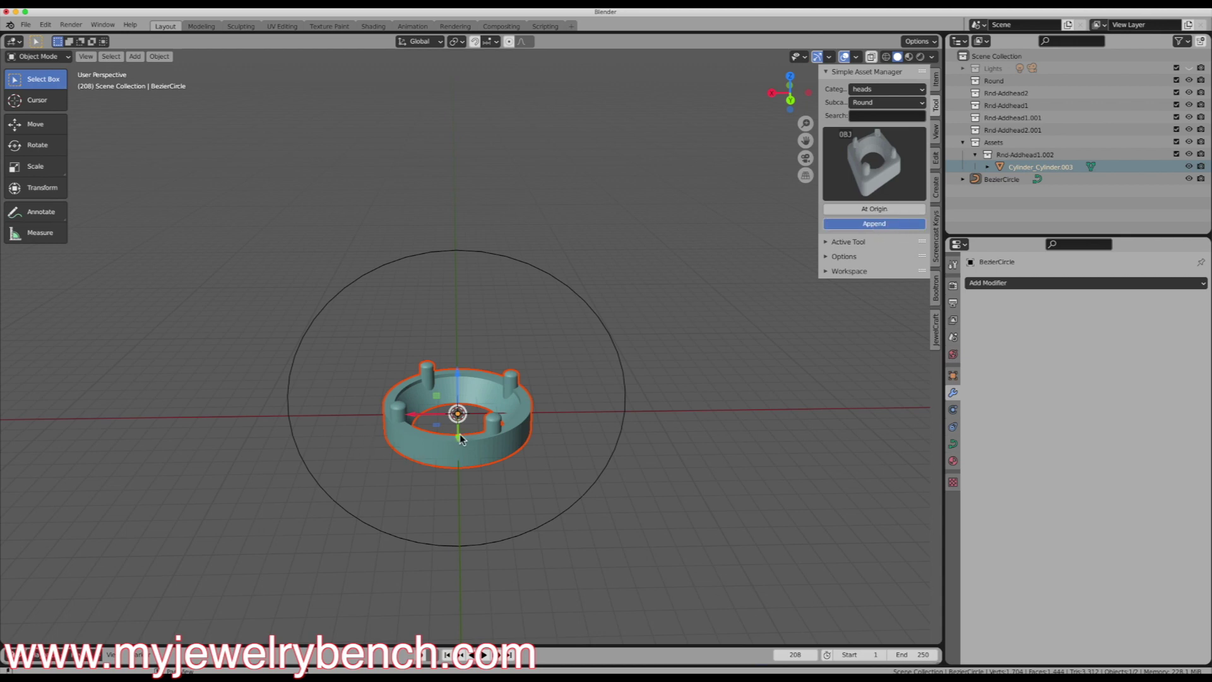
Rescale the square and round heads to match, finishing the square head at 0.609
{"action": "key", "text": "s"}
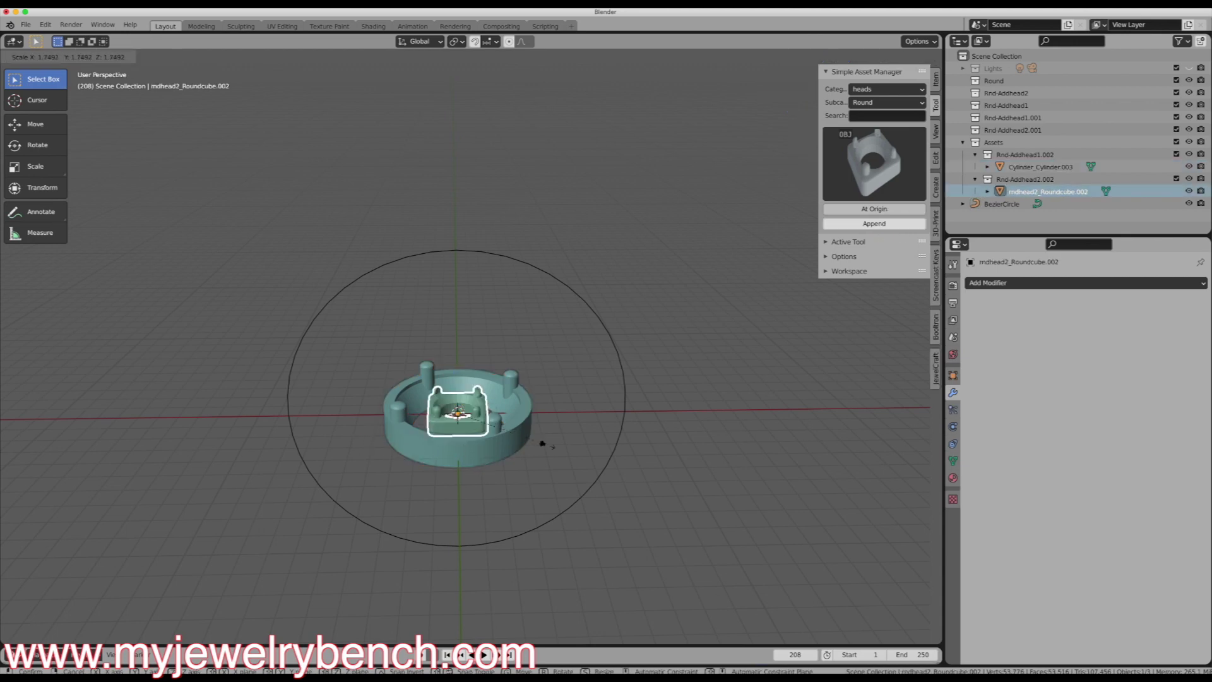
{"action": "left_click", "coordinate": [599, 471]}
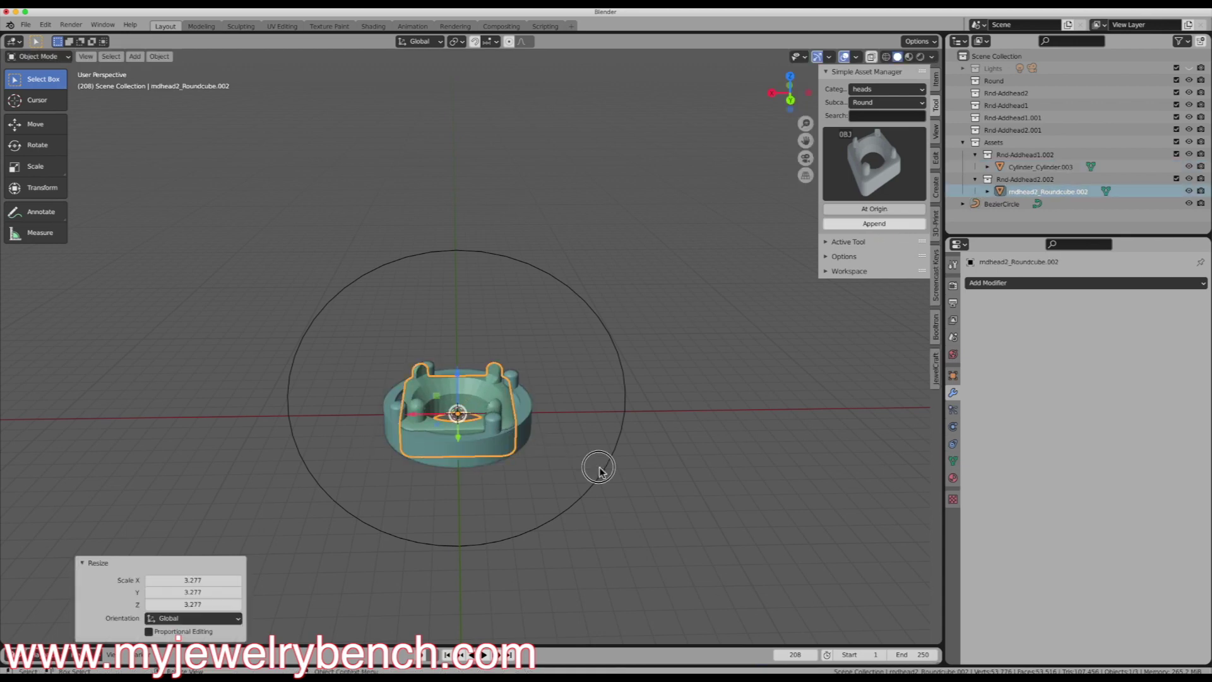
{"action": "left_click", "coordinate": [529, 415]}
{"action": "key", "text": "s"}
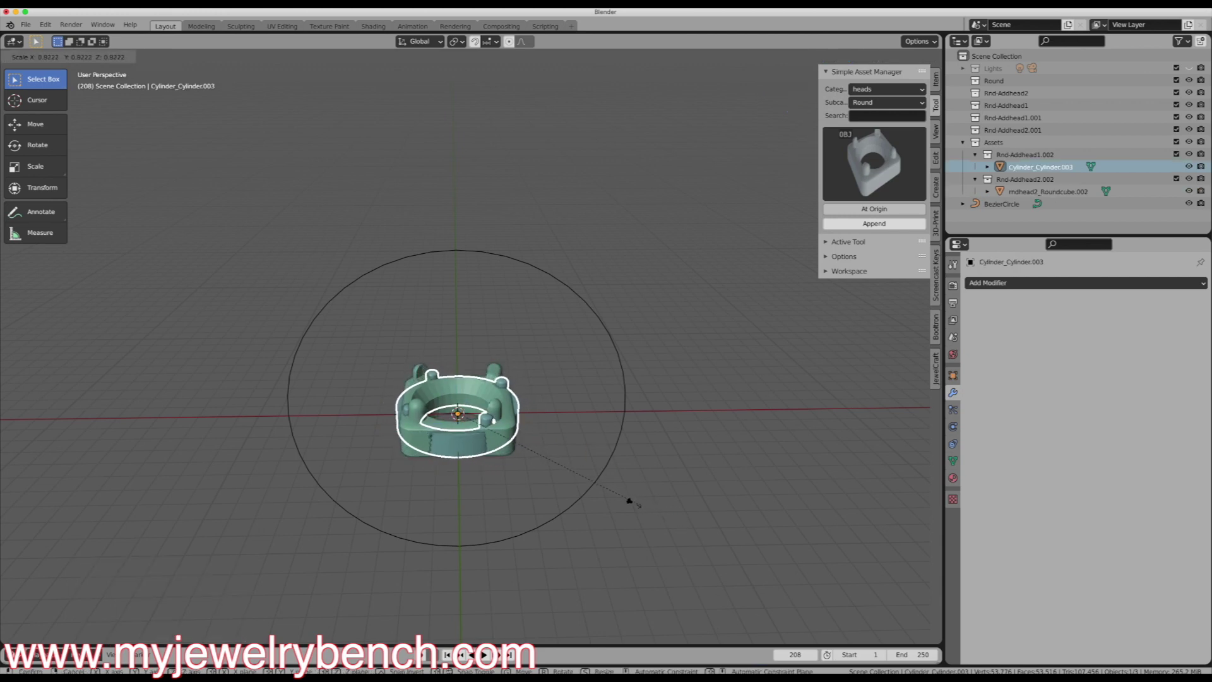
{"action": "left_click", "coordinate": [547, 477]}
{"action": "left_click", "coordinate": [515, 434]}
{"action": "key", "text": "s"}
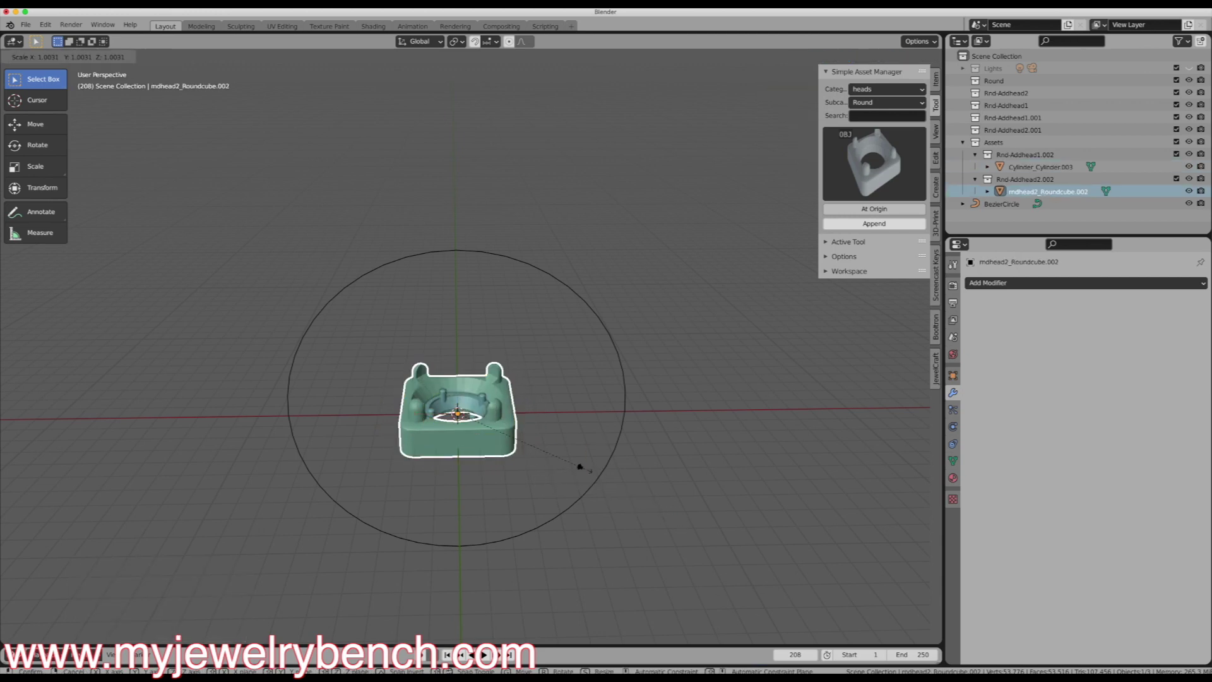
{"action": "left_click", "coordinate": [527, 454]}
Select the round head and bring up the JewelCraft sidebar tools
{"action": "mouse_move", "coordinate": [508, 429]}
{"action": "middle_mouse_down"}
{"action": "mouse_move", "coordinate": [515, 472]}
{"action": "mouse_move", "coordinate": [514, 411]}
{"action": "middle_mouse_up"}
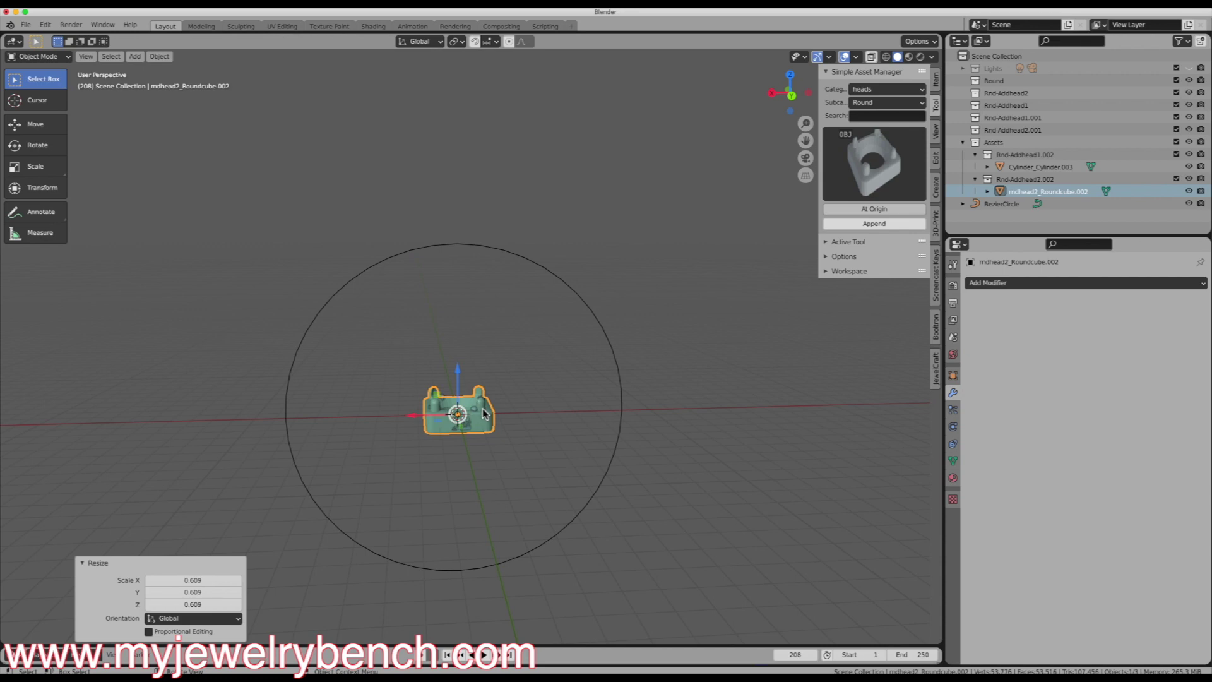
{"action": "left_click", "coordinate": [486, 427]}
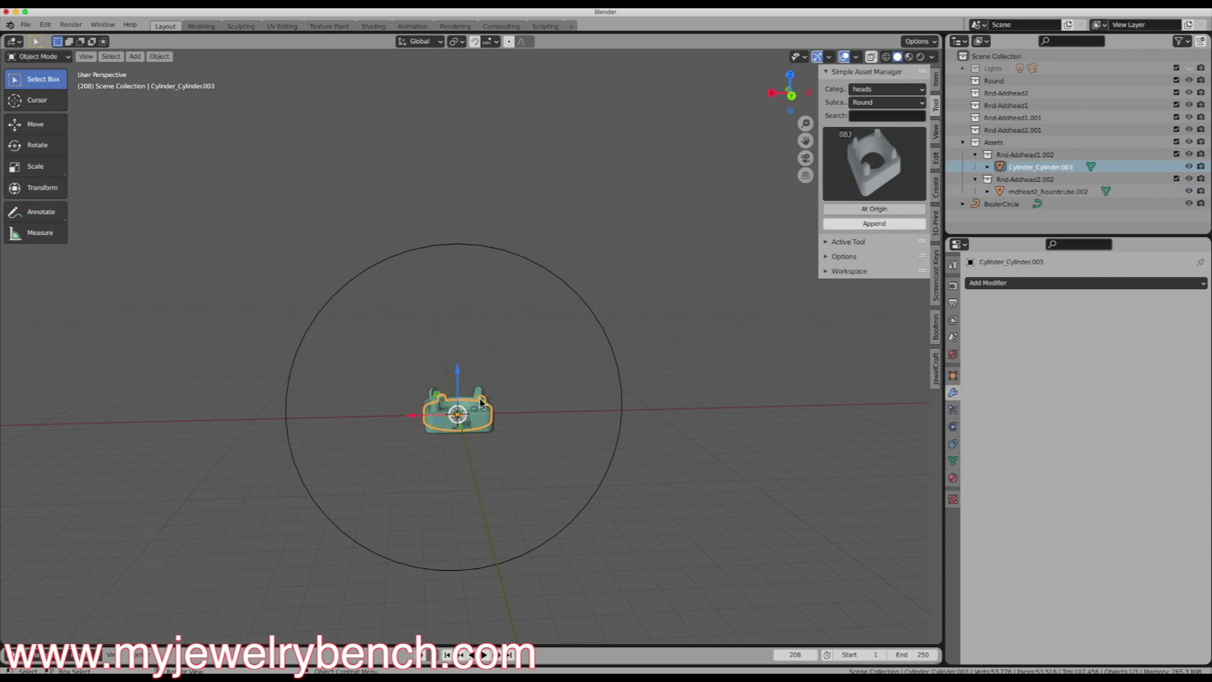
{"action": "left_click", "coordinate": [937, 366]}
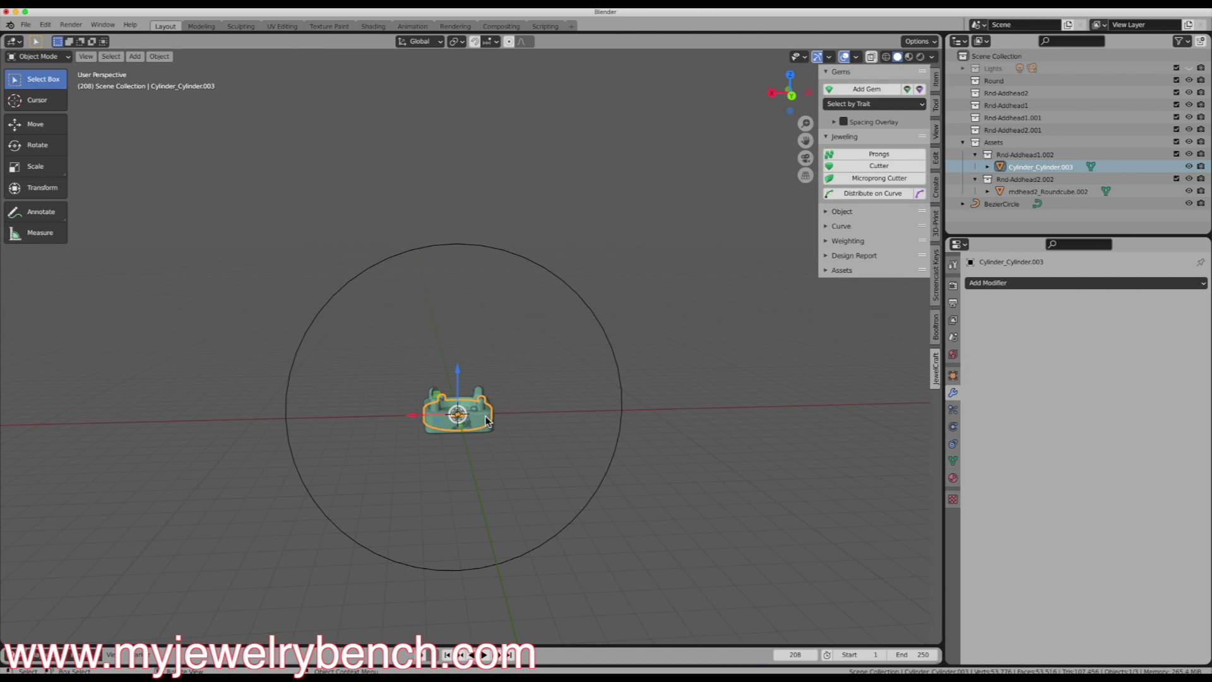
Scale the round prong head along Z to a height of 2.348
{"action": "key", "text": "s"}
{"action": "key", "text": "z"}
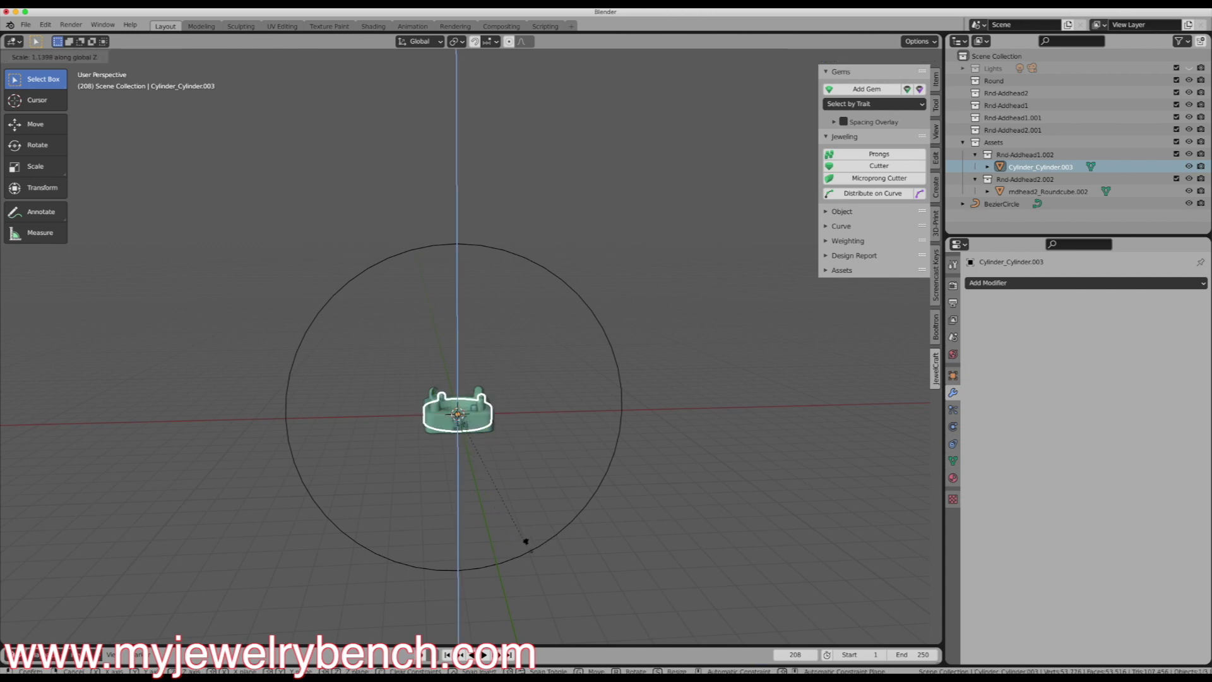
{"action": "left_click", "coordinate": [663, 625]}
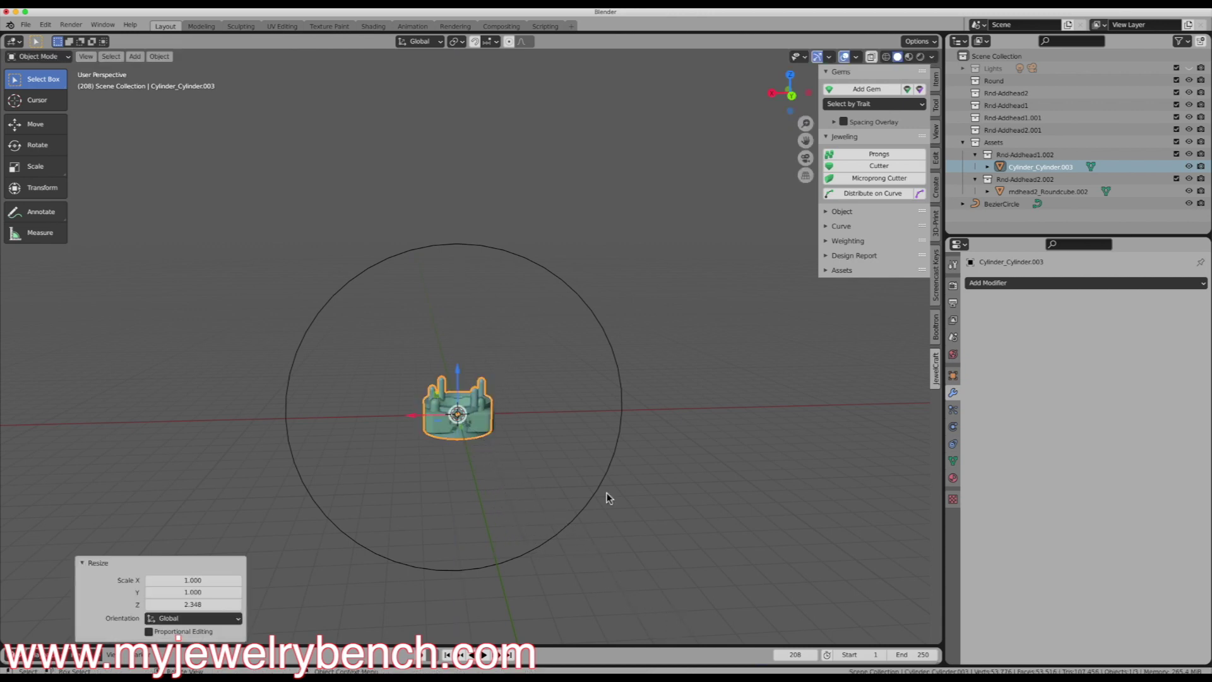
Scale the square prong head along Z to a height of 1.328
{"action": "left_click", "coordinate": [480, 425]}
{"action": "middle_click_drag", "start_coordinate": [494, 453], "coordinate": [498, 433]}
{"action": "key", "text": "s"}
{"action": "key", "text": "z"}
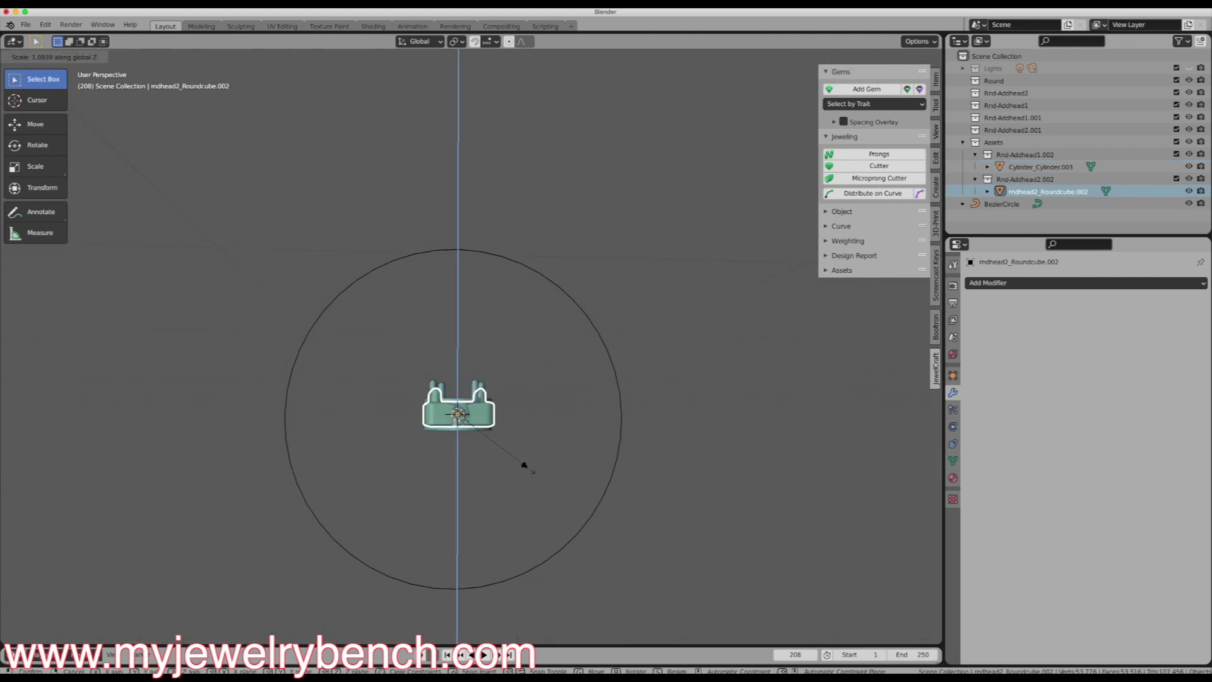
{"action": "left_click", "coordinate": [536, 481]}
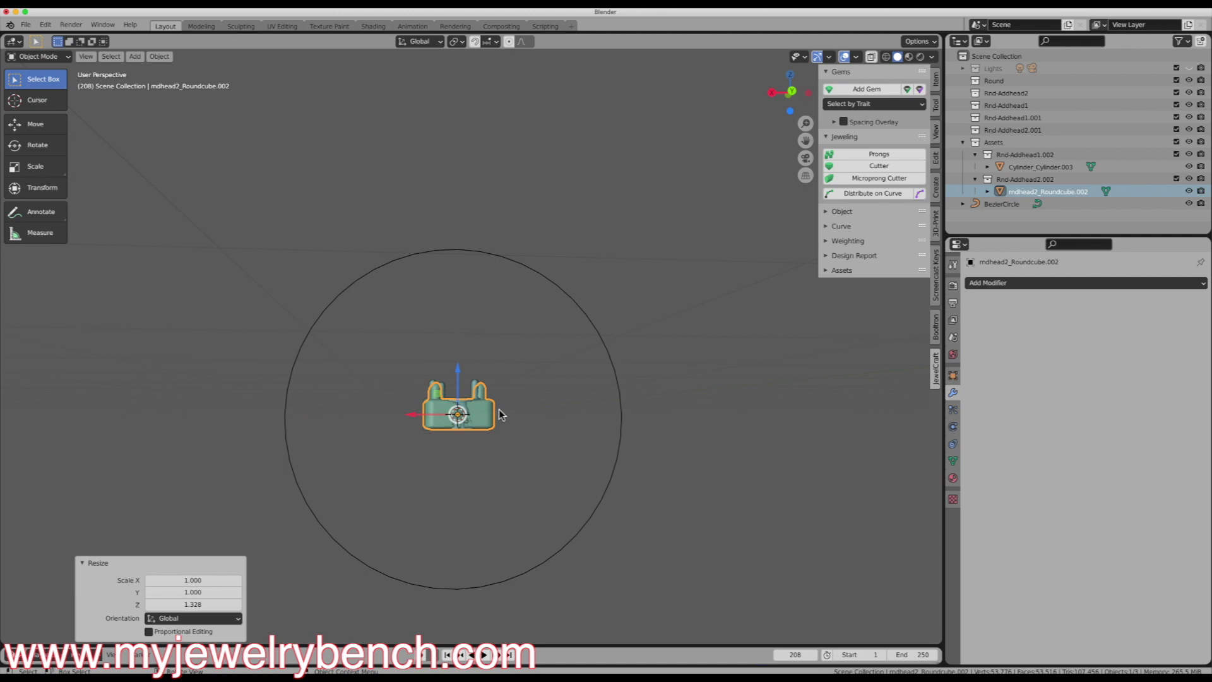
Select the round head together with the BezierCircle as its target curve
{"action": "middle_click_drag", "start_coordinate": [501, 414], "coordinate": [501, 444]}
{"action": "left_click", "coordinate": [477, 421]}
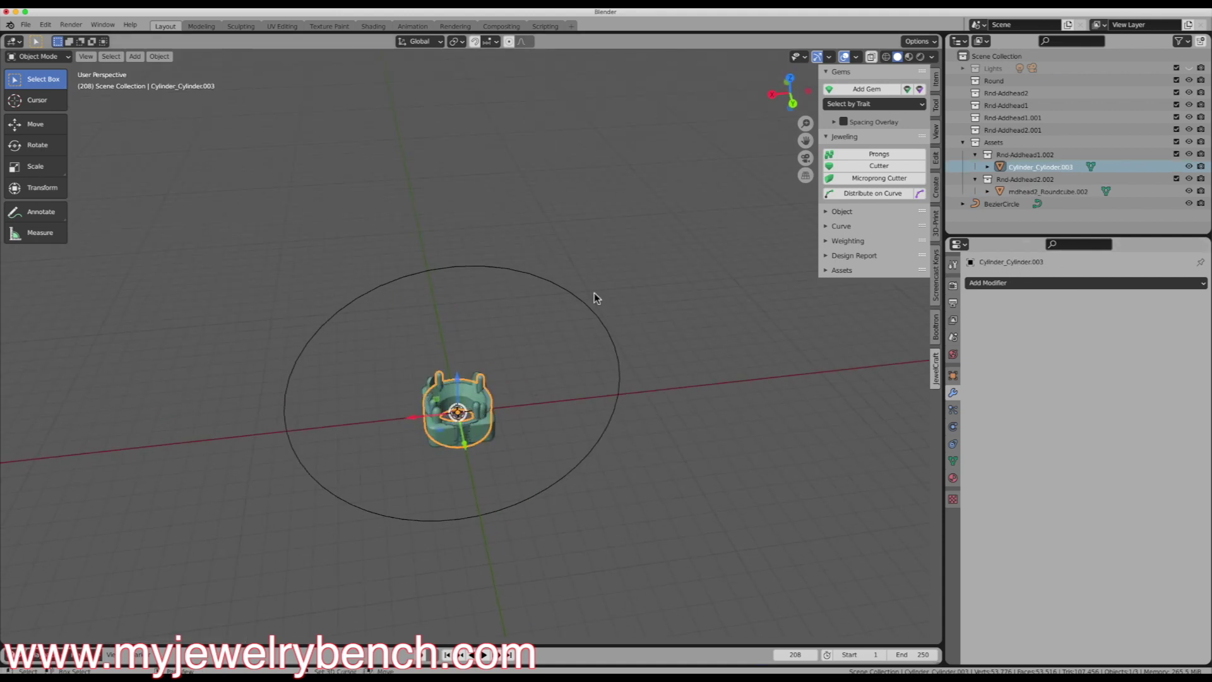
{"action": "left_click", "coordinate": [598, 318], "text": "shift"}
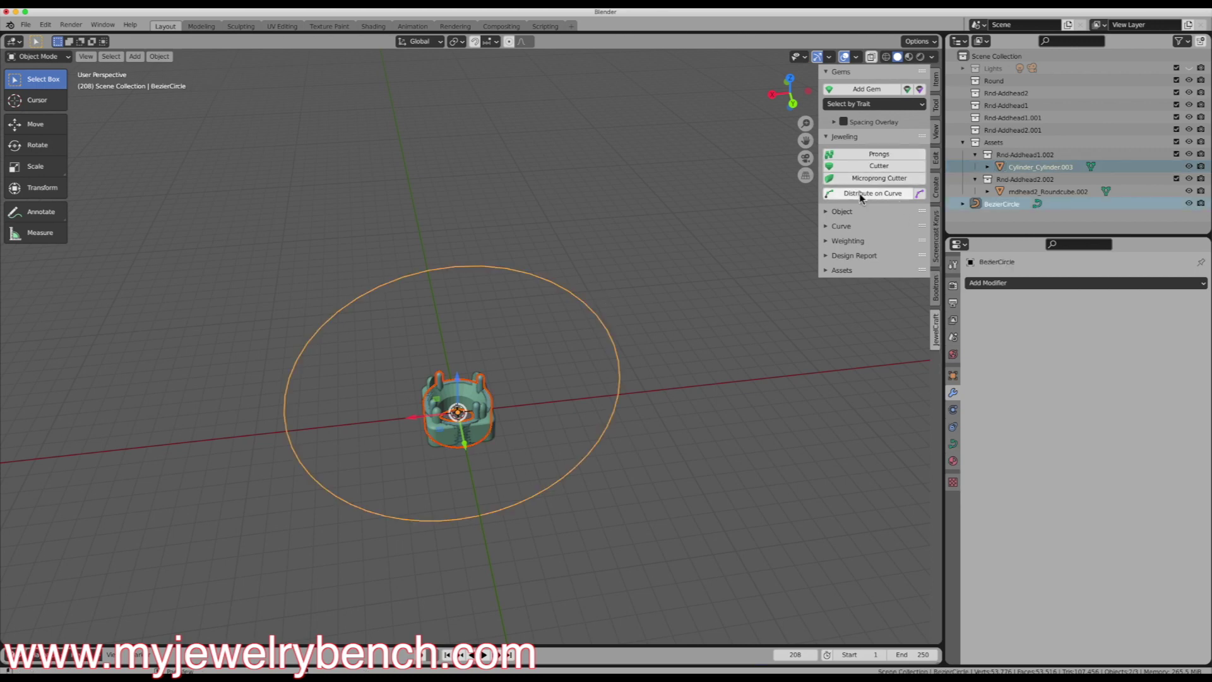
Distribute ten round heads around the Bezier circle, then select the square head and circle
{"action": "left_click", "coordinate": [881, 194]}
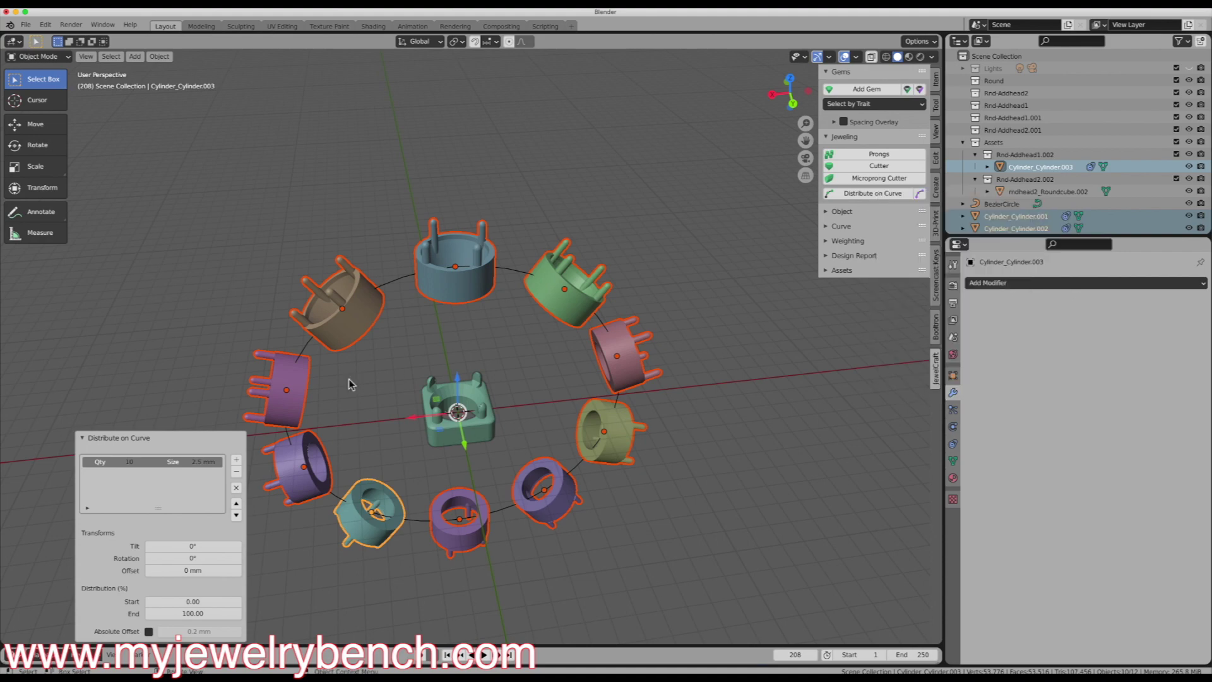
{"action": "middle_click_drag", "start_coordinate": [339, 392], "coordinate": [423, 281]}
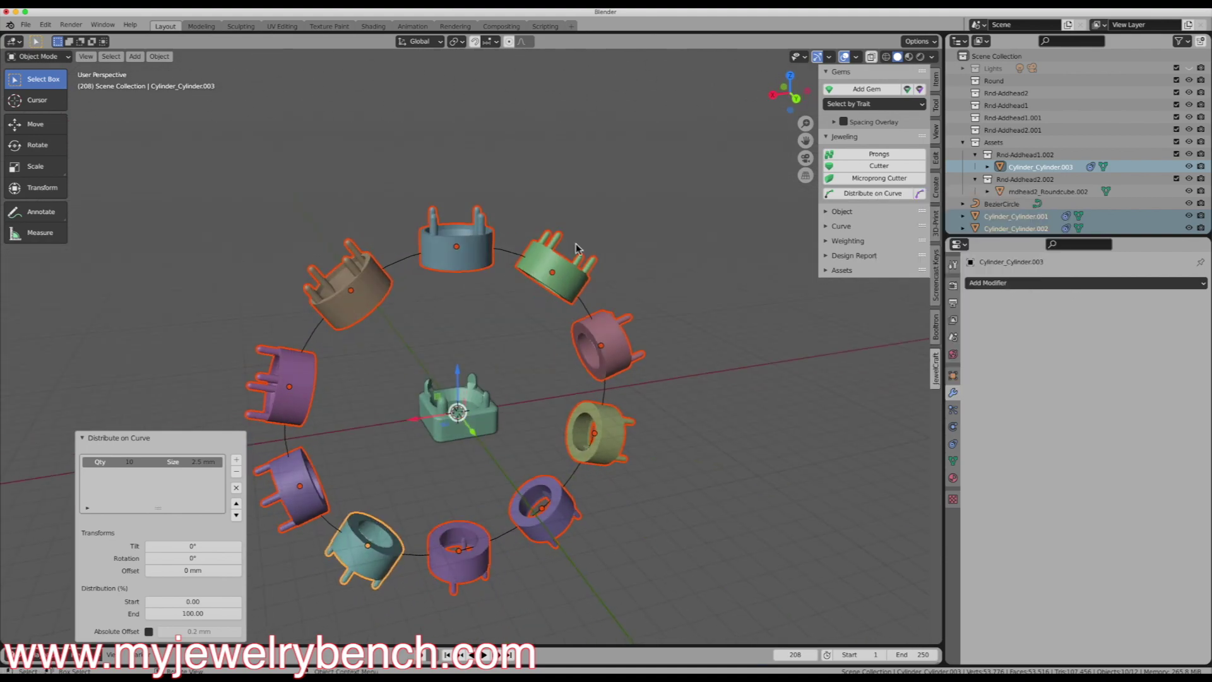
{"action": "middle_click_drag", "start_coordinate": [528, 325], "coordinate": [416, 490]}
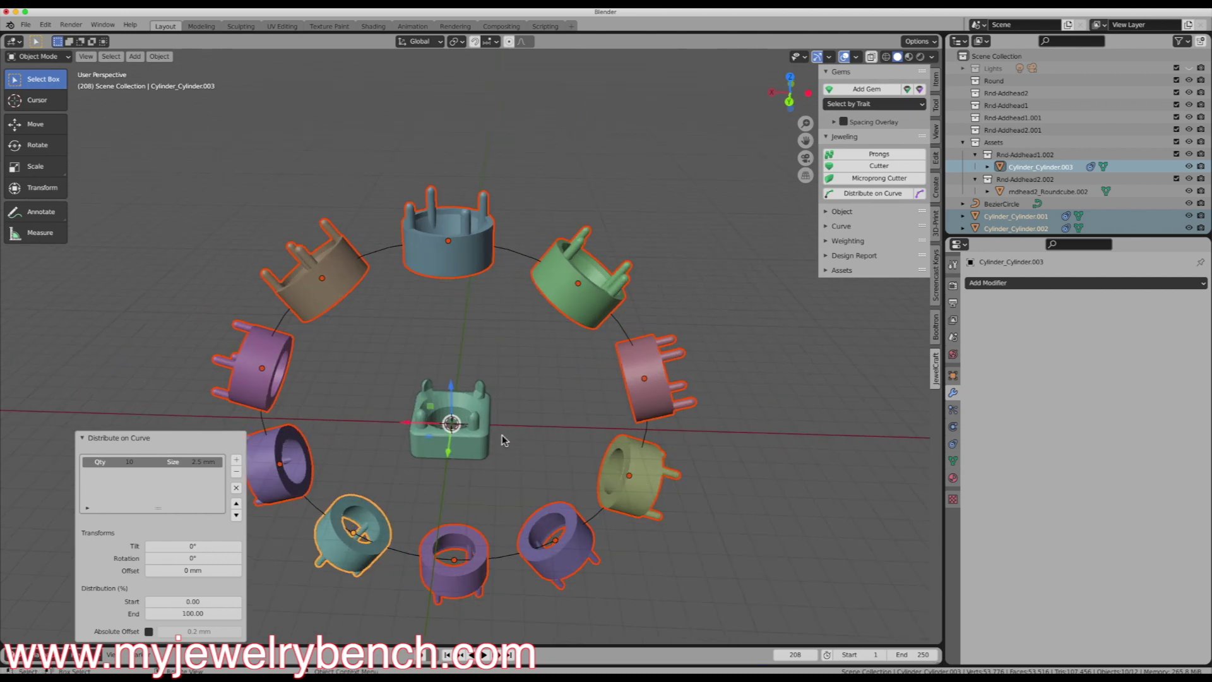
{"action": "left_click", "coordinate": [448, 455]}
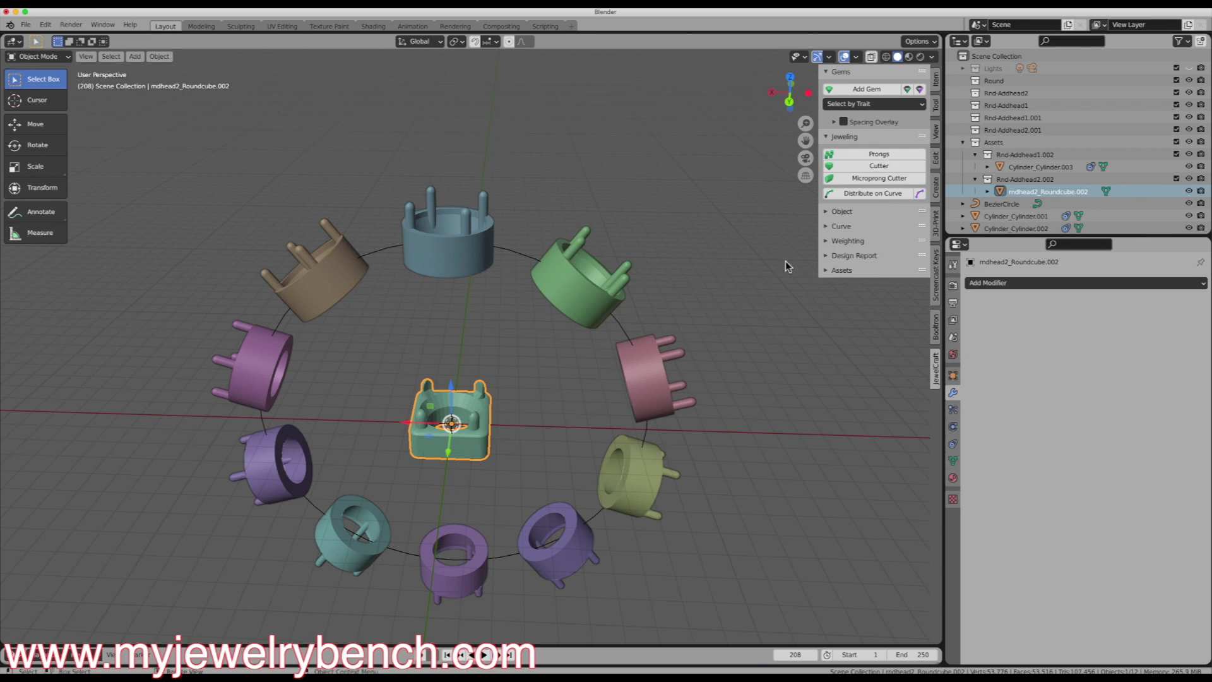
{"action": "left_click", "coordinate": [620, 323], "text": "shift"}
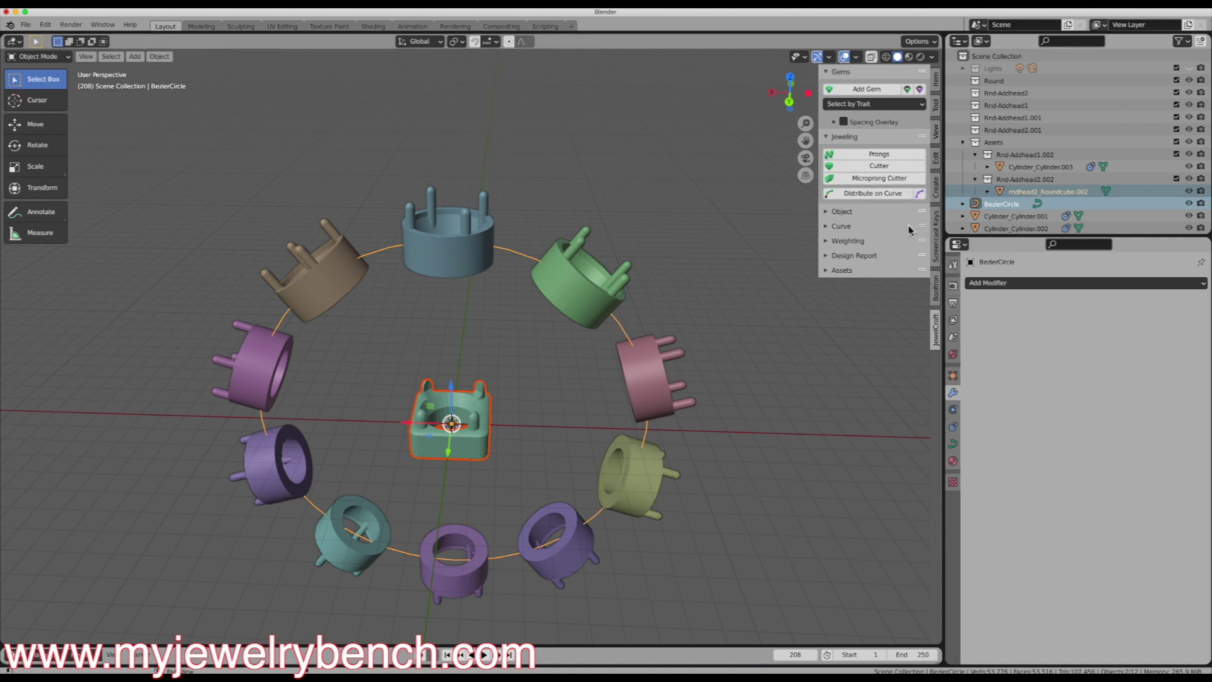
Distribute the square head on the circle at 1.9 mm, spanning 5.30 to 94.70
{"action": "left_click", "coordinate": [877, 196]}
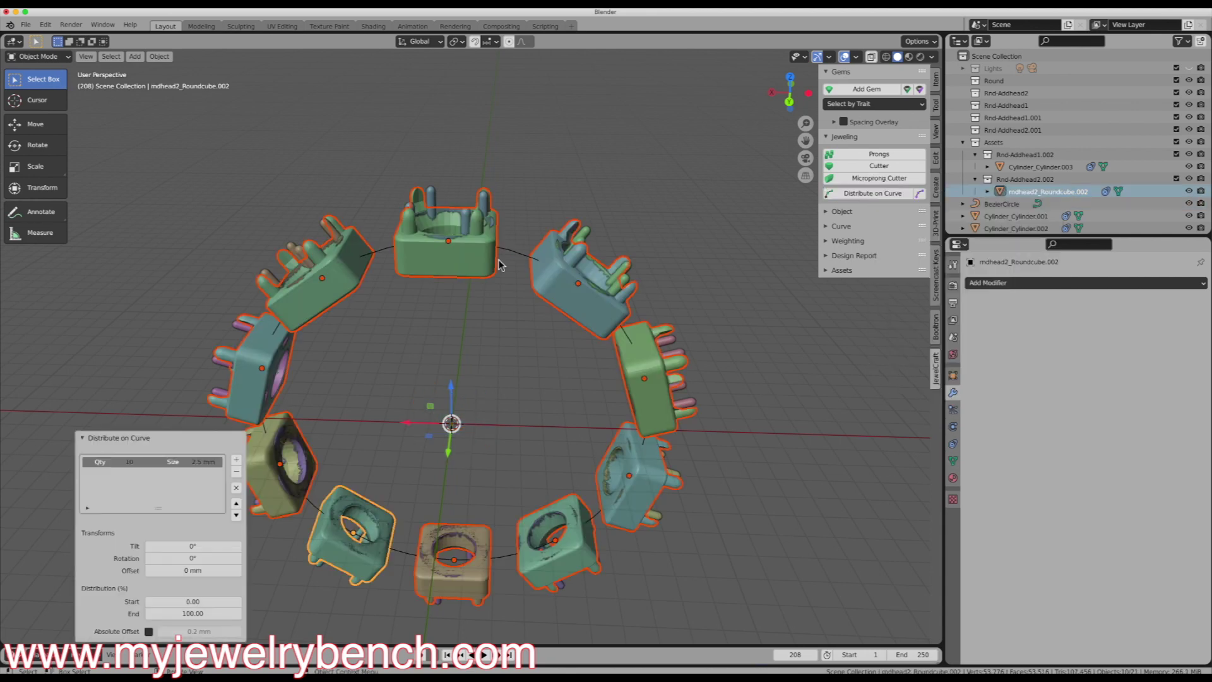
{"action": "mouse_move", "coordinate": [190, 601]}
{"action": "left_mouse_down"}
{"action": "mouse_move", "coordinate": [254, 601]}
{"action": "mouse_move", "coordinate": [171, 614]}
{"action": "left_mouse_up"}
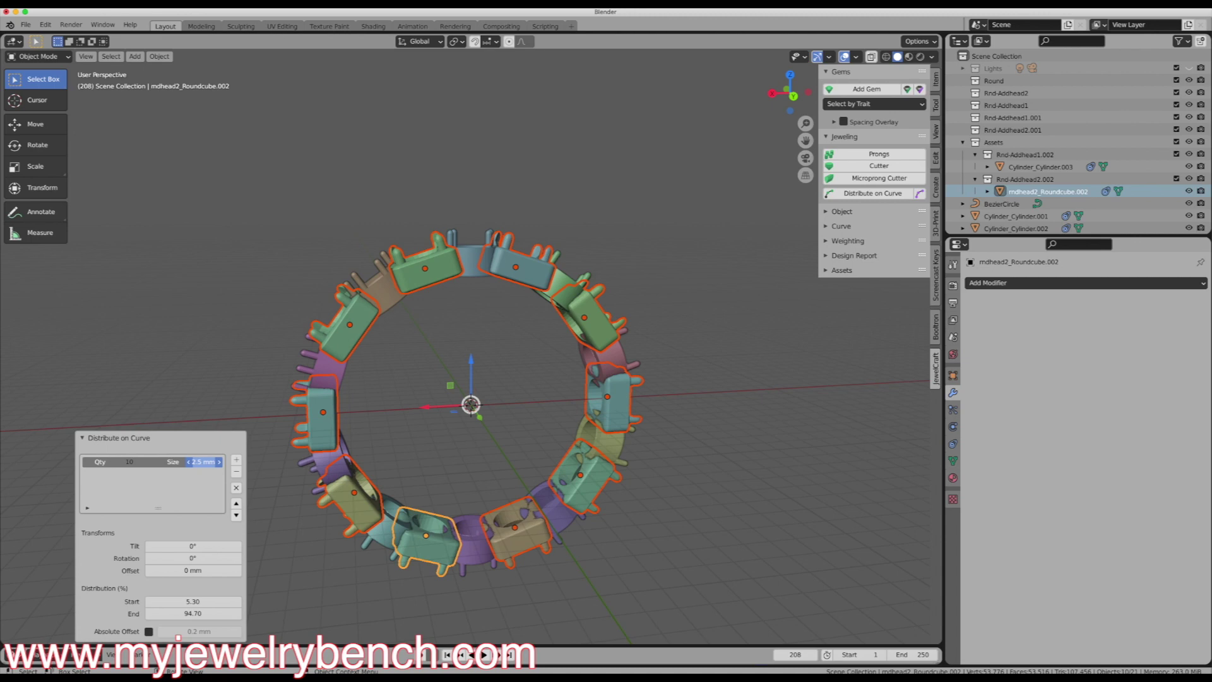
{"action": "left_click_drag", "start_coordinate": [202, 461], "coordinate": [200, 462]}
{"action": "middle_click_drag", "start_coordinate": [370, 442], "coordinate": [571, 371]}
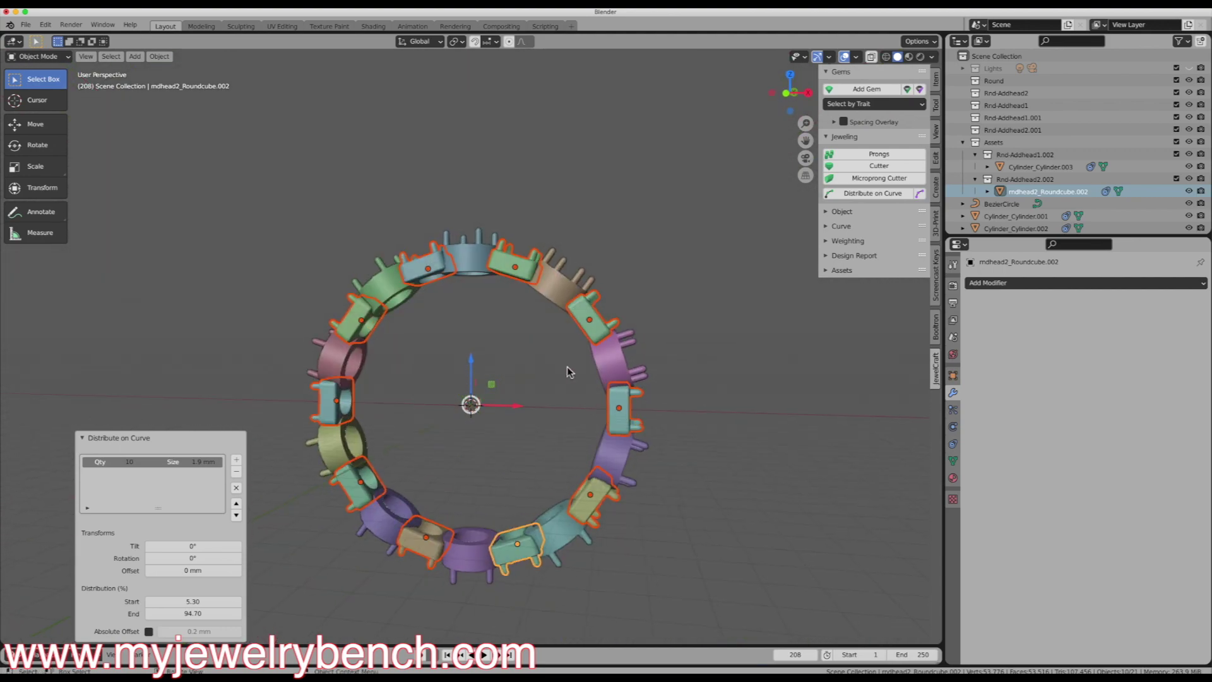
{"action": "middle_click_drag", "start_coordinate": [419, 340], "coordinate": [629, 340]}
Deselect everything and view the ring of prong heads from above
{"action": "left_click", "coordinate": [508, 571]}
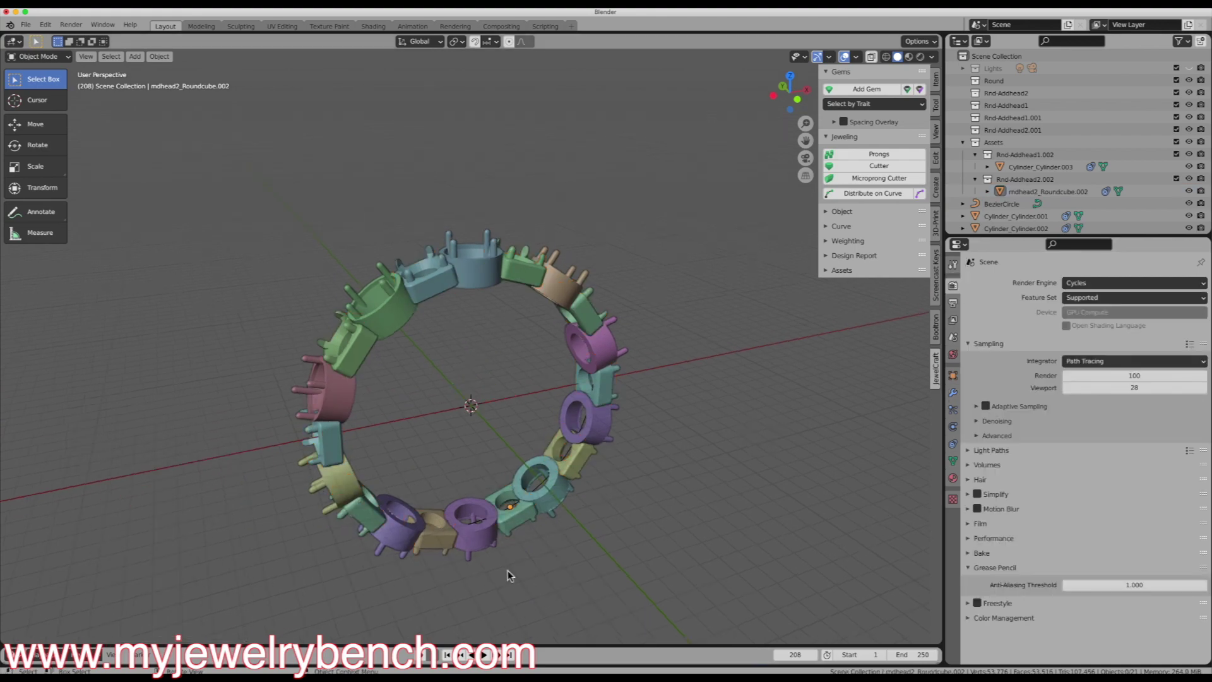
{"action": "middle_click_drag", "start_coordinate": [508, 570], "coordinate": [580, 458]}
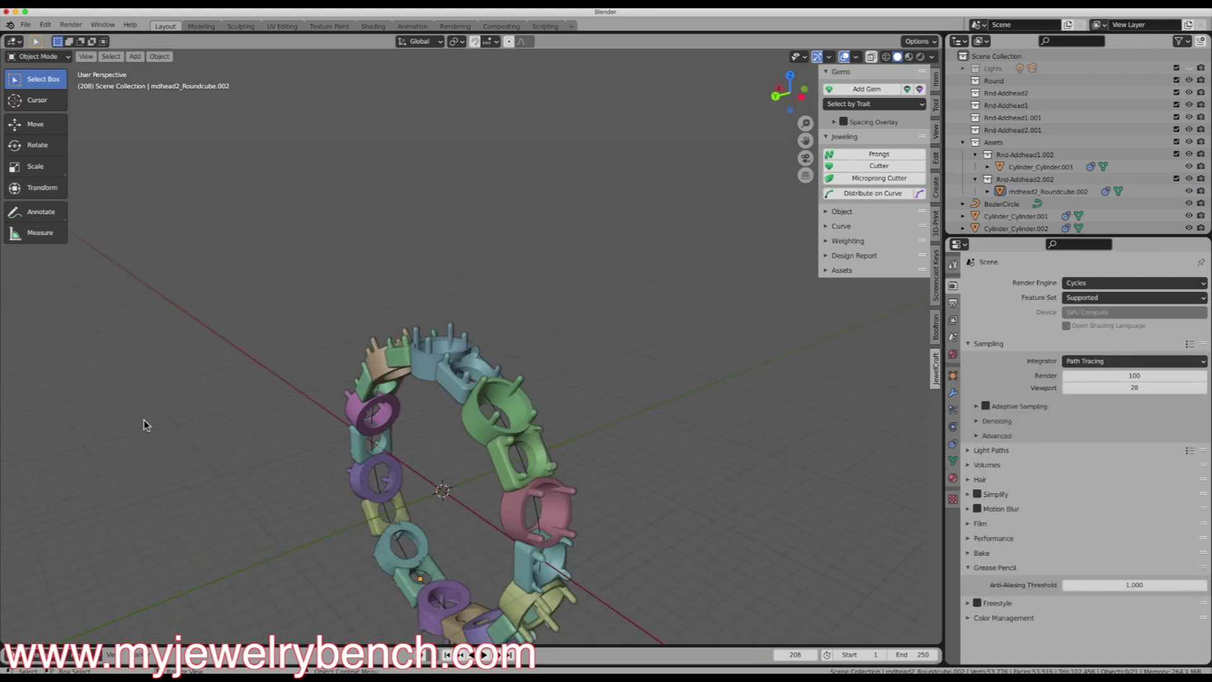
{"action": "middle_click_drag", "start_coordinate": [144, 419], "coordinate": [355, 321]}
{"action": "scroll", "coordinate": [114, 374], "scroll_direction": "up", "scroll_amount": 3}
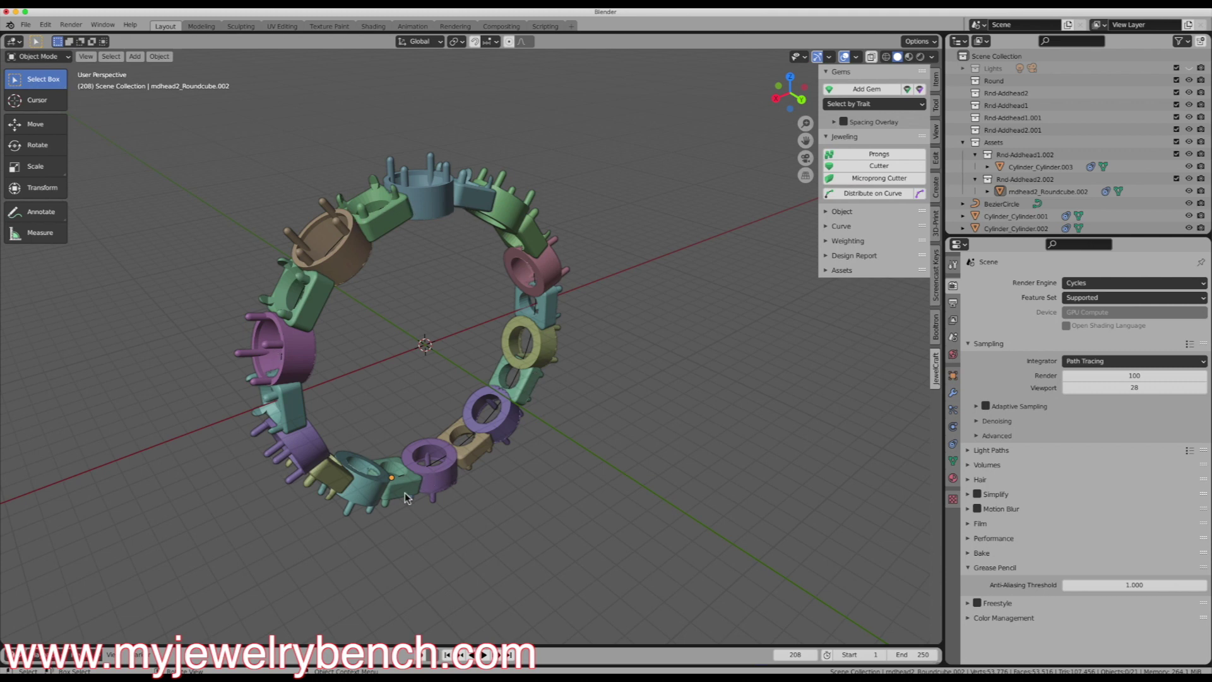
Orbit and zoom to inspect the alternating ring head-on and through its centre
{"action": "middle_click_drag", "start_coordinate": [410, 484], "coordinate": [414, 369]}
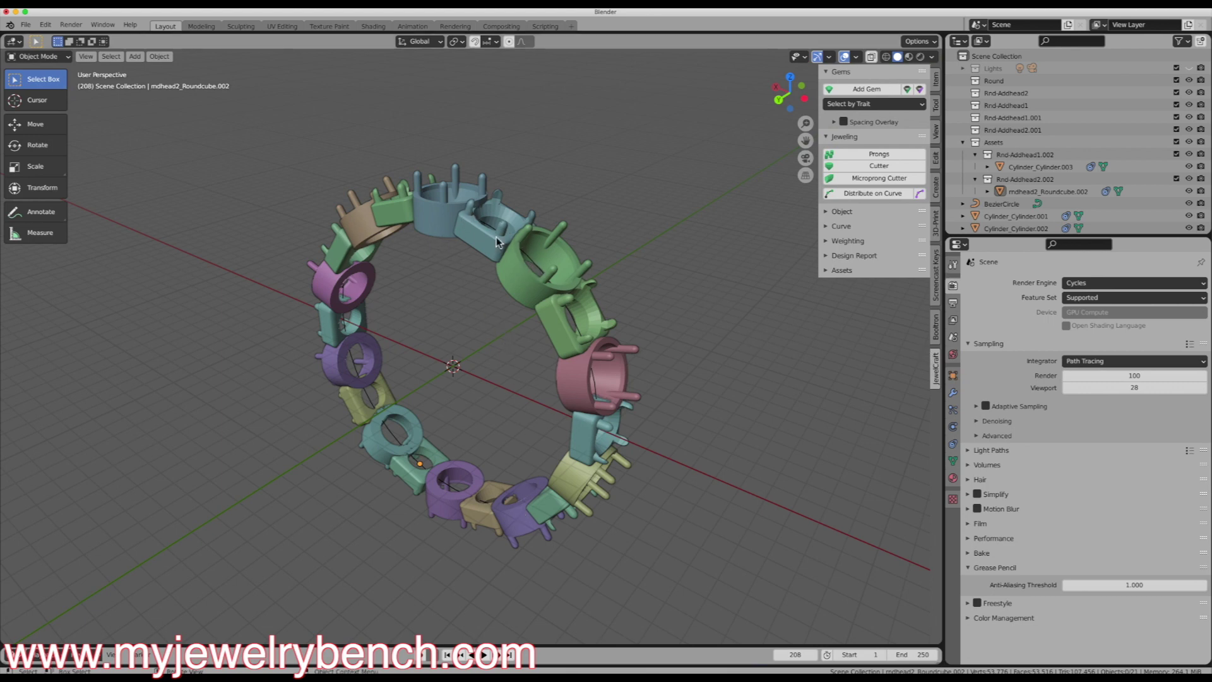
{"action": "middle_click_drag", "start_coordinate": [442, 210], "coordinate": [524, 183]}
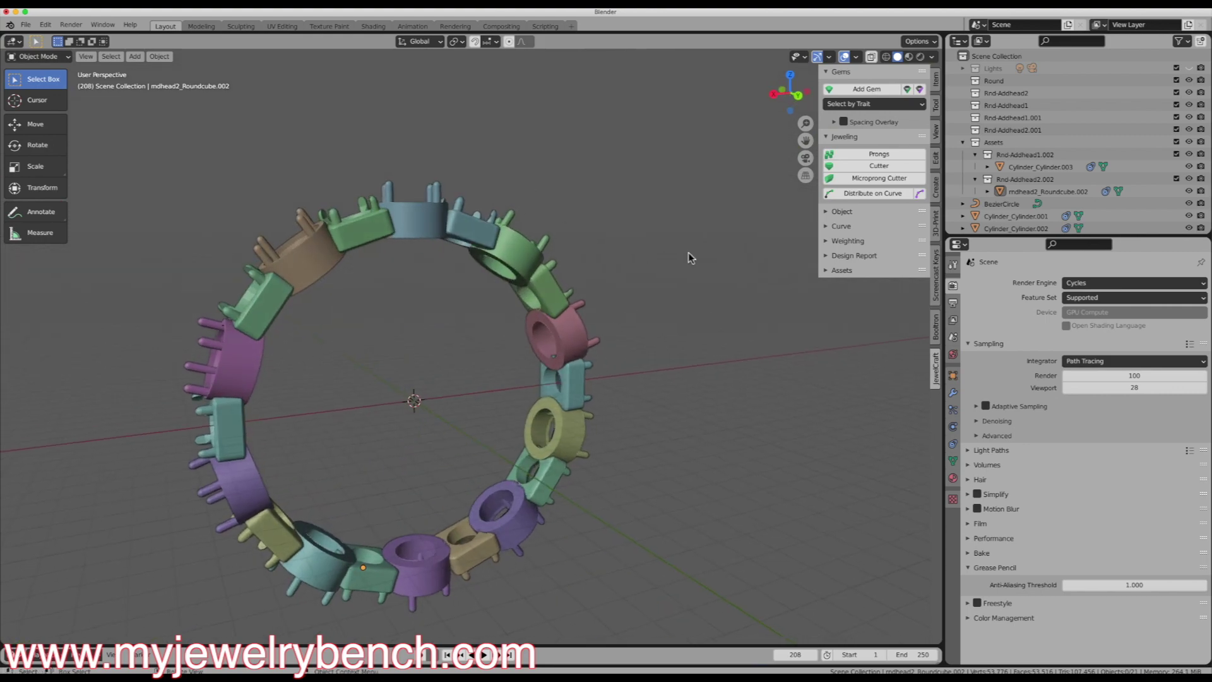
{"action": "middle_click_drag", "start_coordinate": [687, 257], "coordinate": [508, 399]}
{"action": "middle_click_drag", "start_coordinate": [453, 403], "coordinate": [537, 360]}
{"action": "scroll", "coordinate": [662, 372], "scroll_direction": "up", "scroll_amount": 3}
{"action": "scroll", "coordinate": [653, 377], "scroll_direction": "down", "scroll_amount": 5}
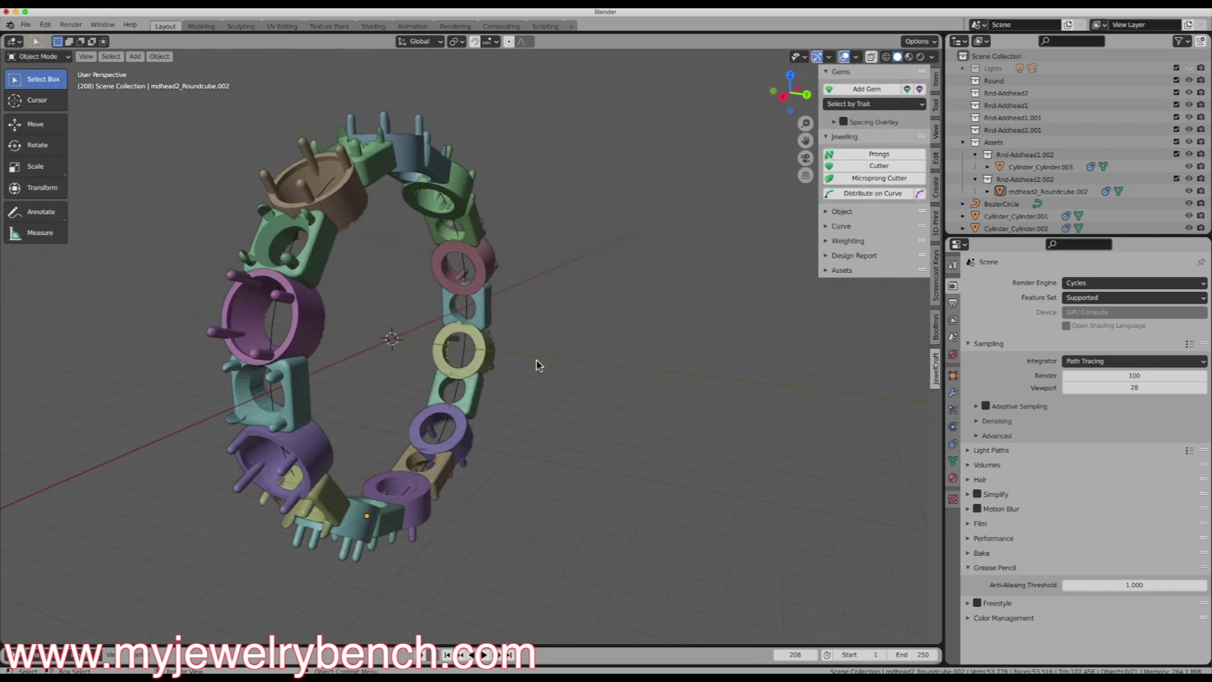
{"action": "scroll", "coordinate": [531, 384], "scroll_direction": "down", "scroll_amount": 4}
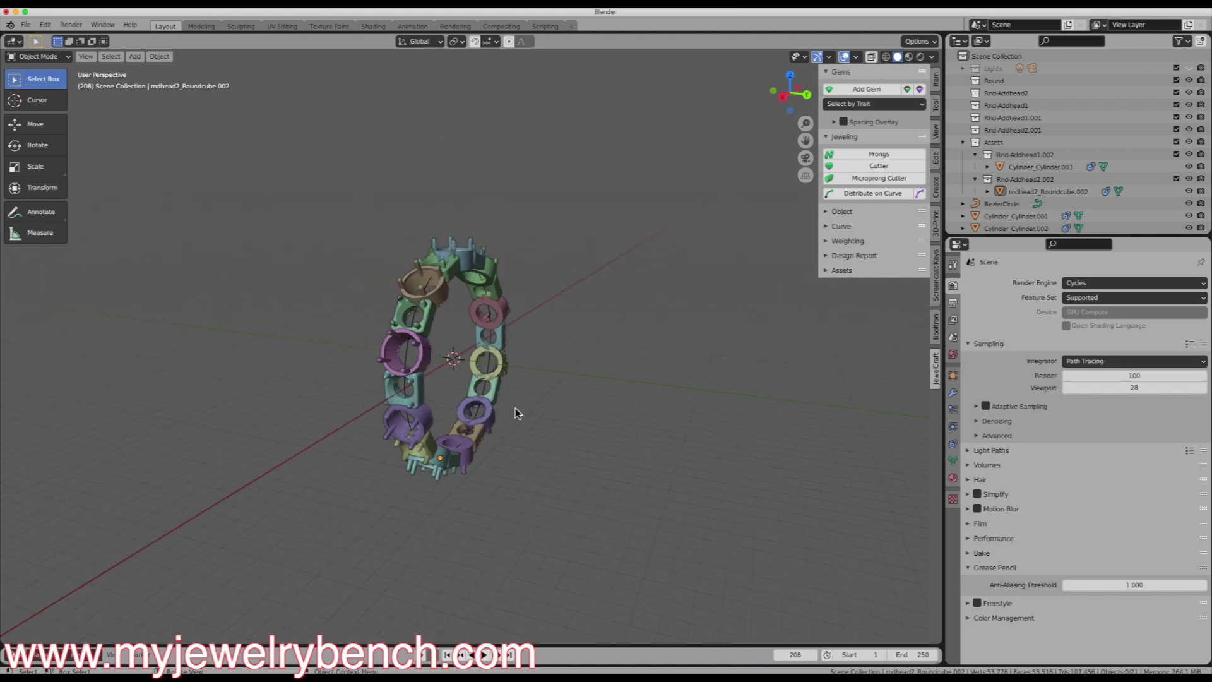
{"action": "scroll", "coordinate": [514, 411], "scroll_direction": "up", "scroll_amount": 4}
{"action": "middle_click_drag", "start_coordinate": [514, 411], "coordinate": [555, 164]}
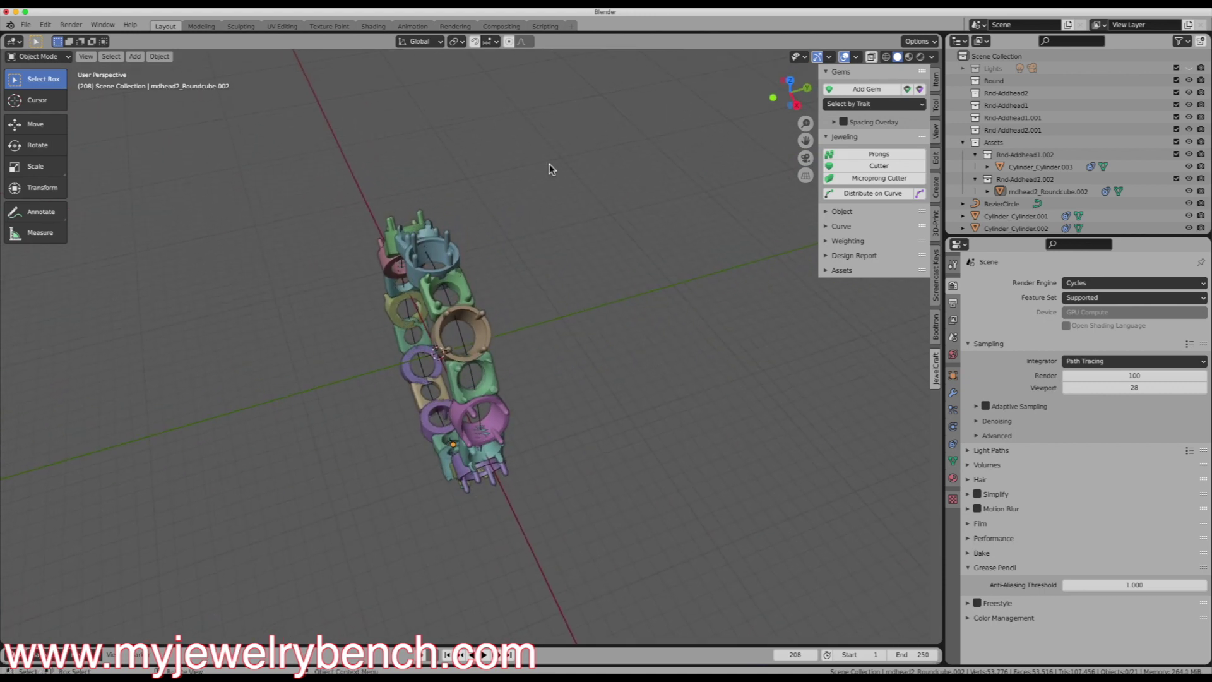